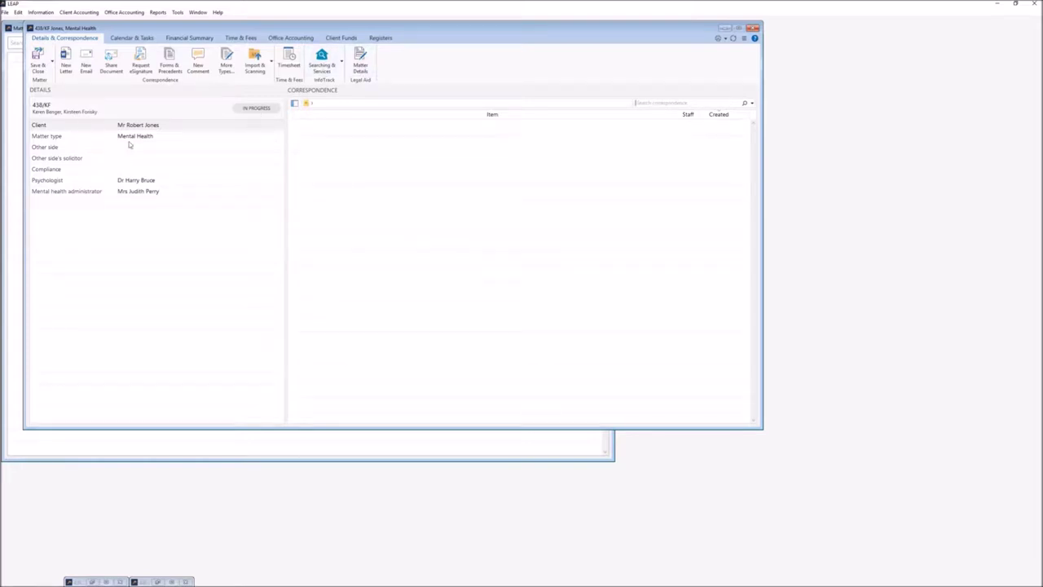
Select the client entry in the Jones Mental Health matter's details panel
click(152, 126)
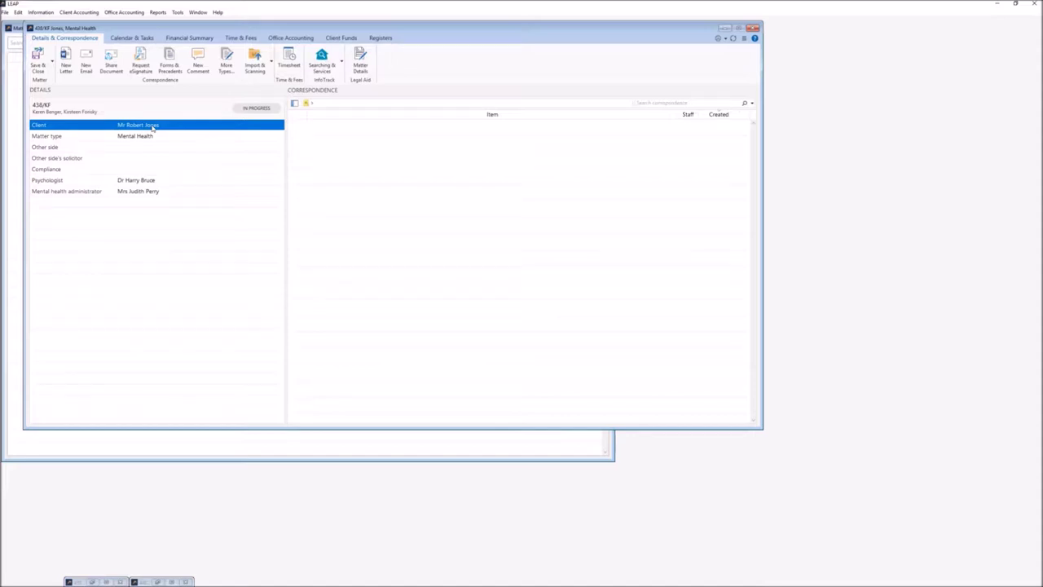
double_click(152, 126)
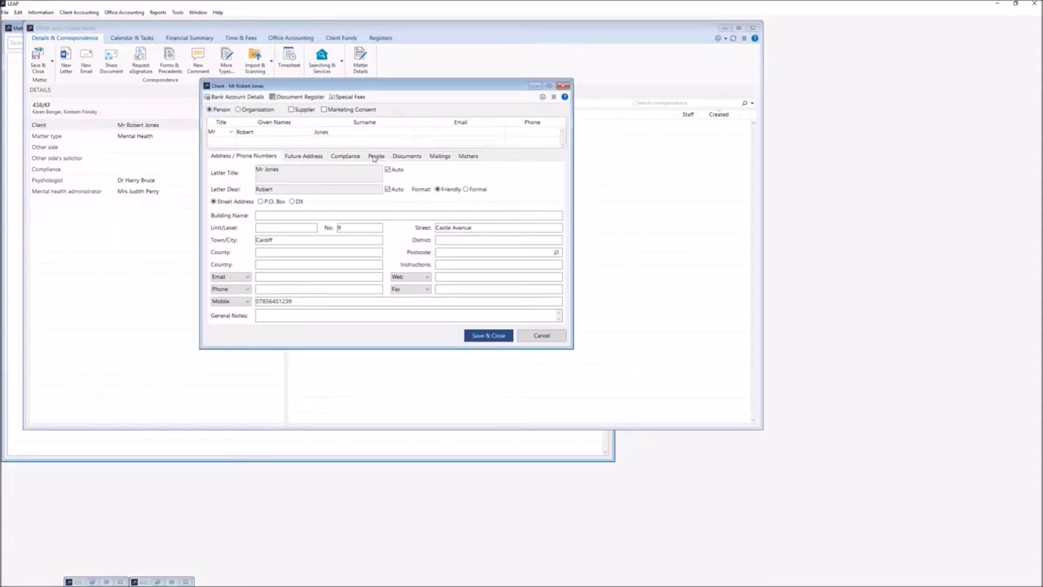
click(375, 157)
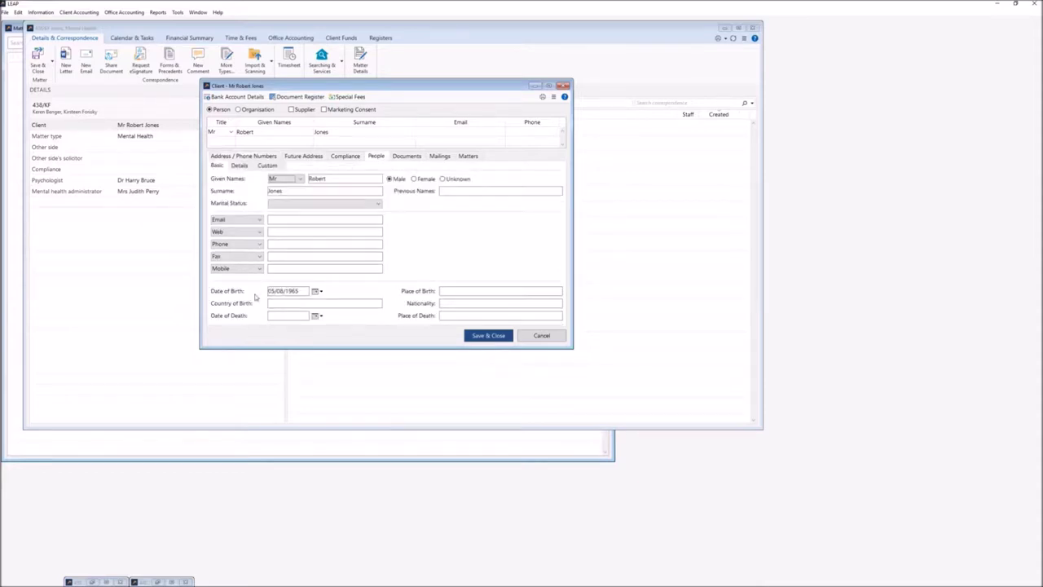
click(267, 166)
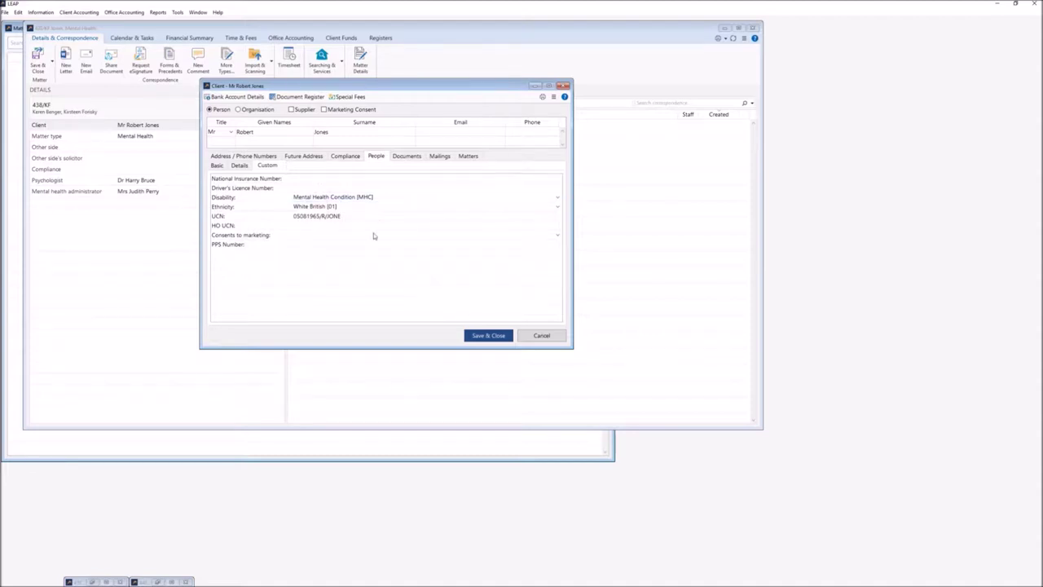
click(498, 336)
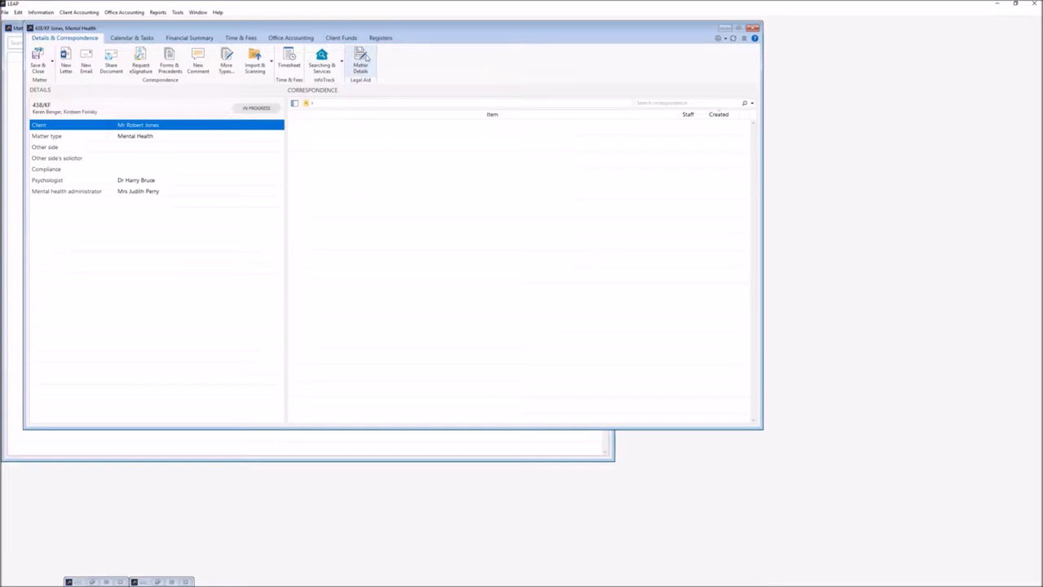
click(364, 57)
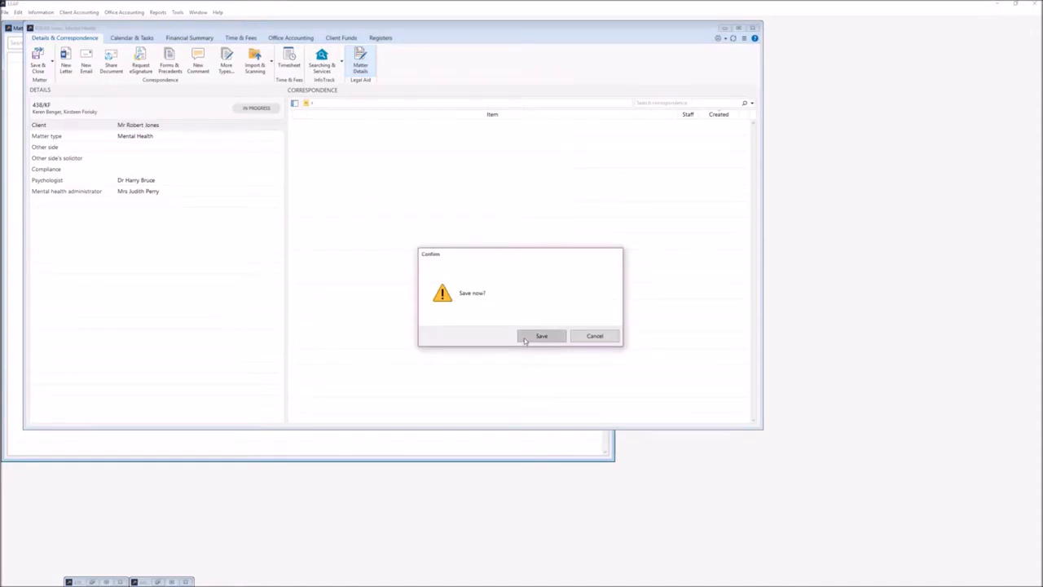
click(525, 339)
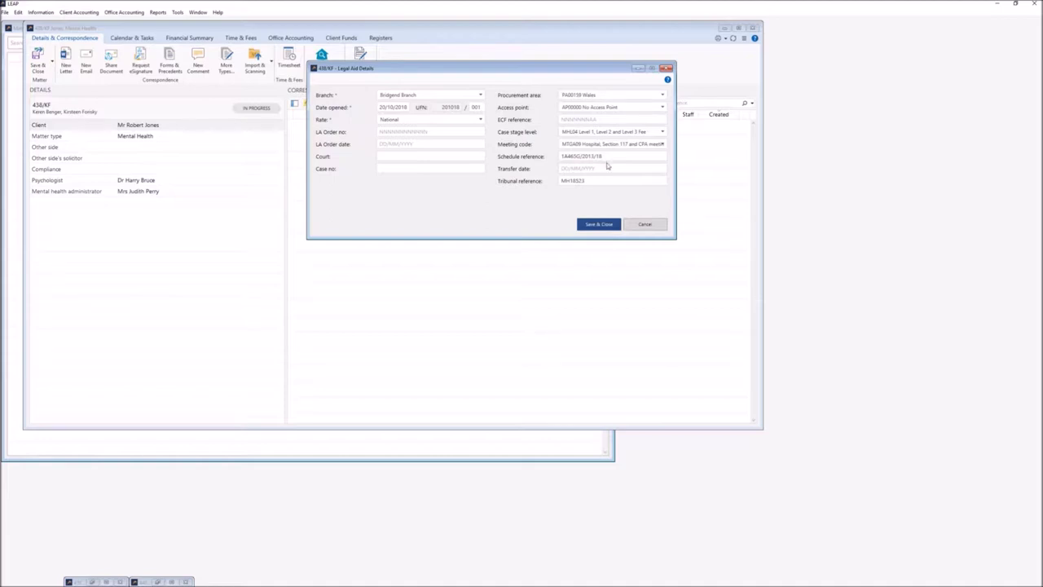
click(603, 225)
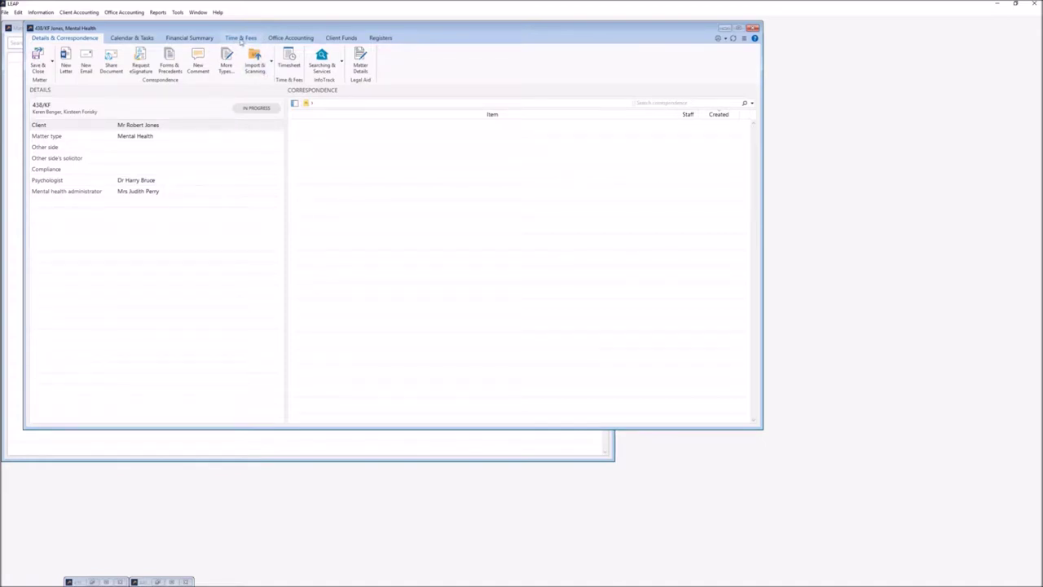
click(241, 38)
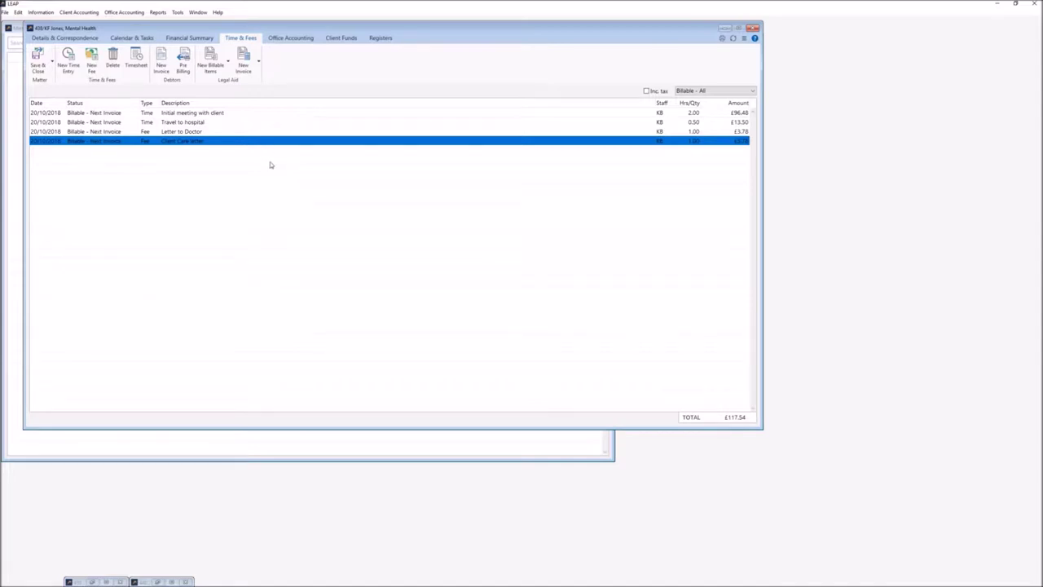
Start new Mental Health billable items for the matter under Controlled Work
click(210, 66)
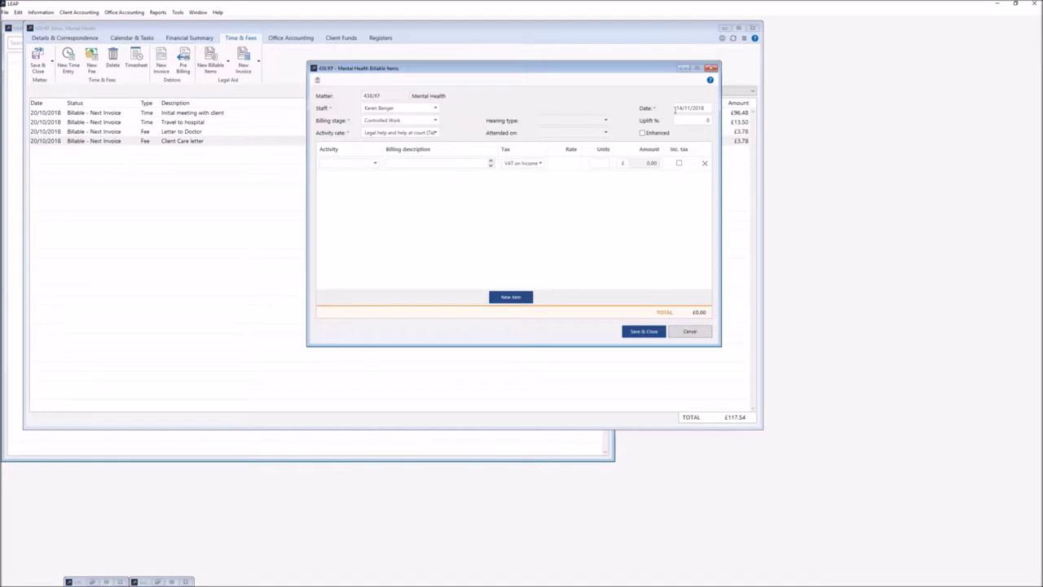
Date the billable item 21/10/2018 with activity rate 7a and activity Call Out
click(706, 108)
text(21/10/201)
click(435, 133)
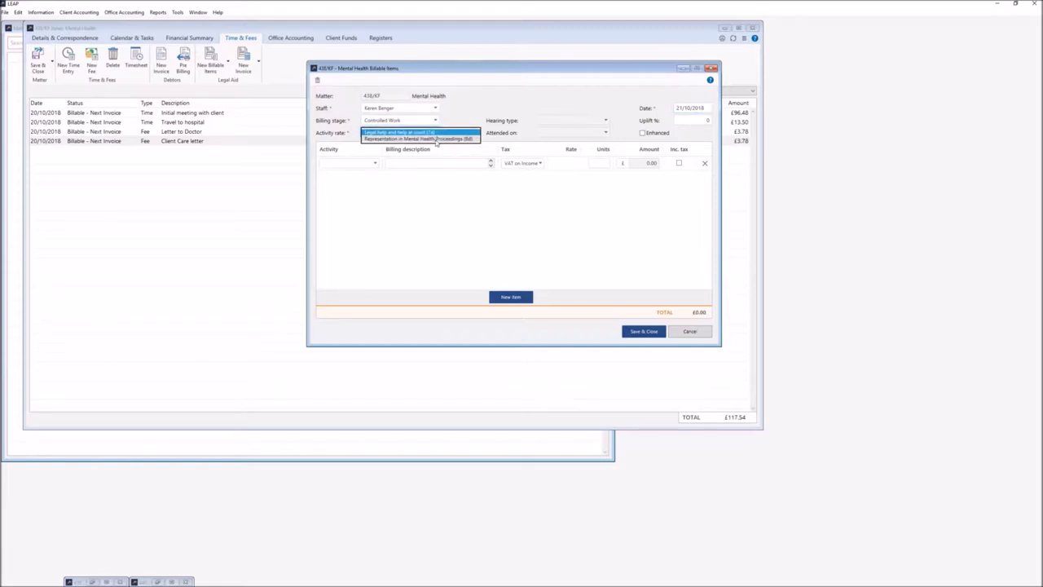
click(375, 165)
click(374, 165)
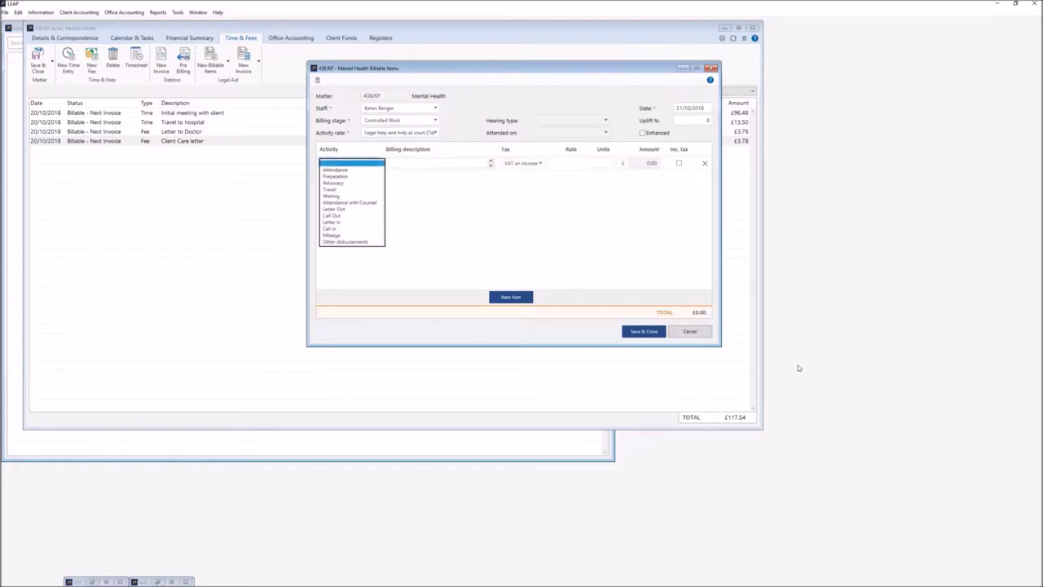
click(351, 216)
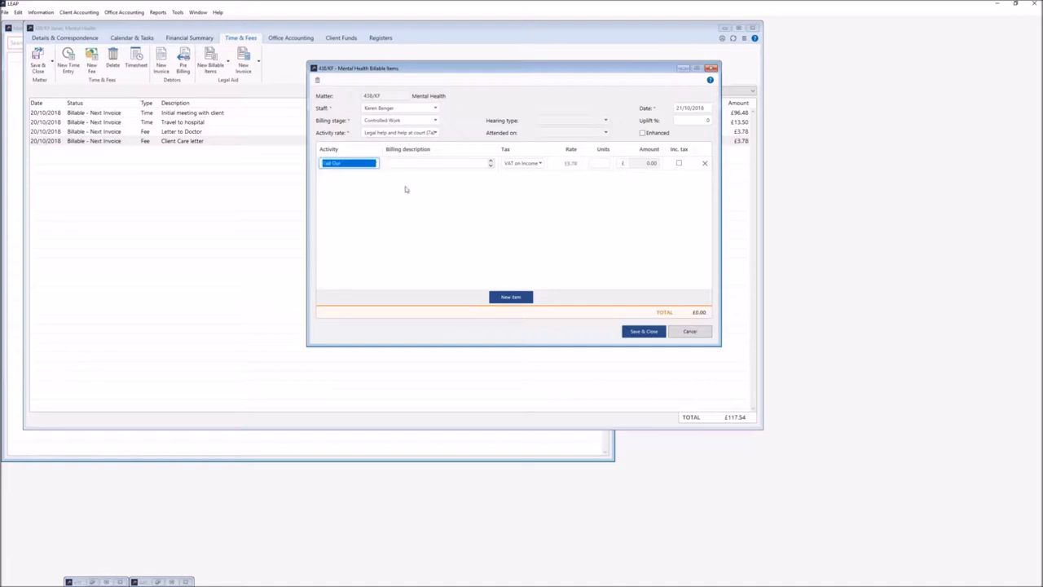
Describe it as 'call to client' with 1 unit and save the £3.78 fee
click(469, 162)
text(call to client)
click(602, 163)
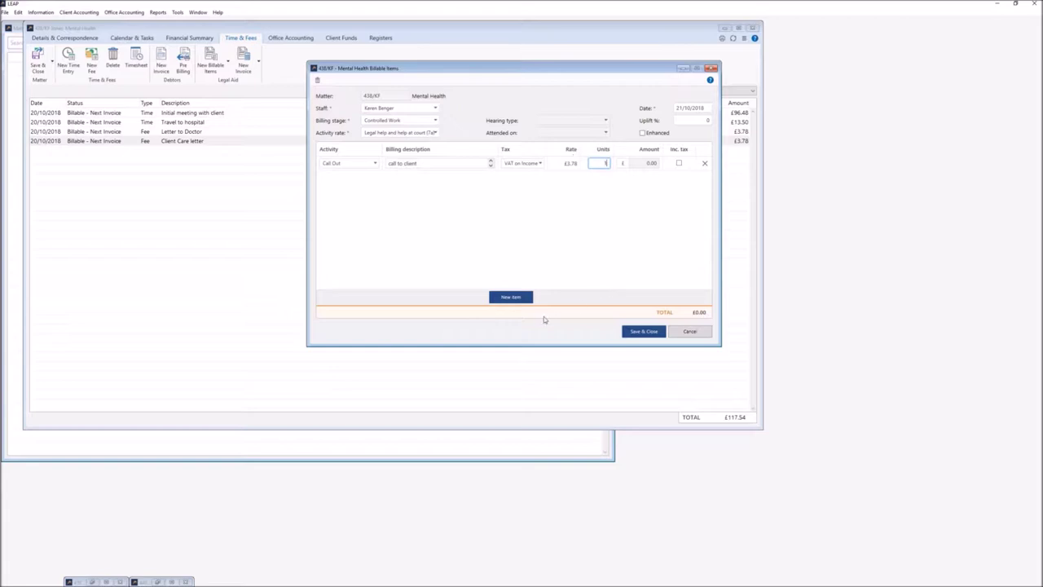
click(502, 299)
click(501, 298)
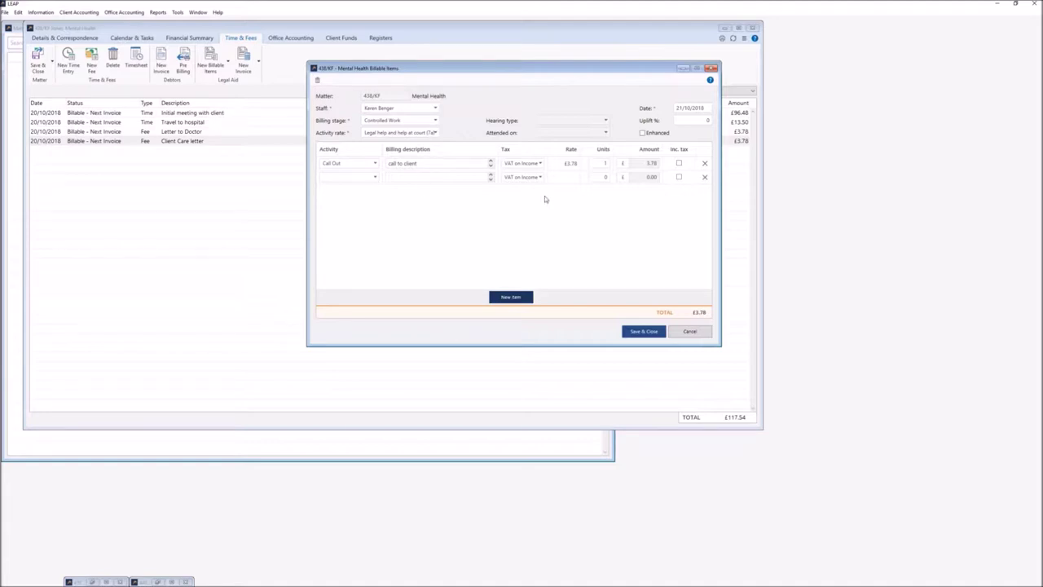
click(706, 178)
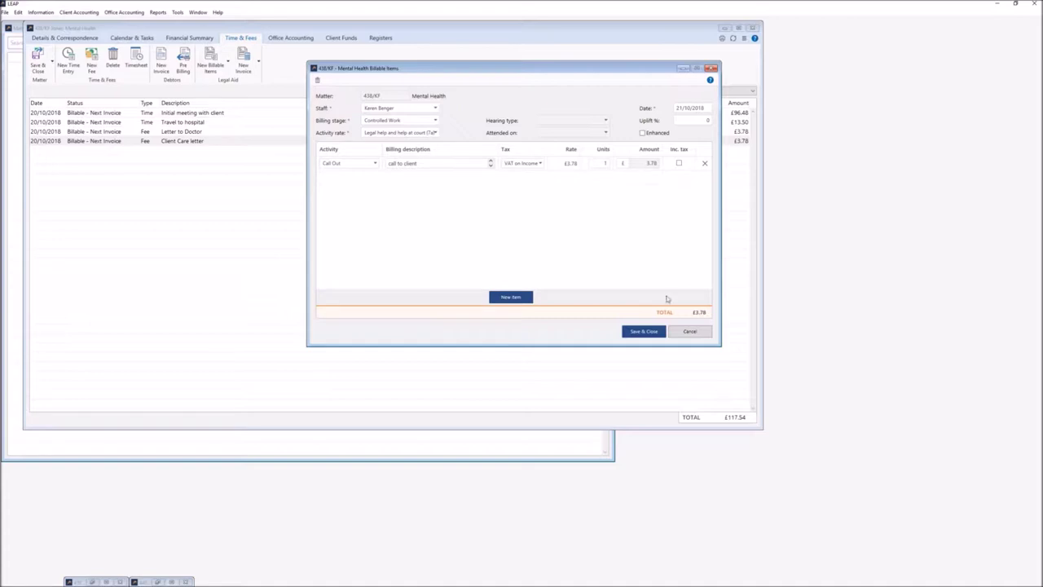
click(644, 331)
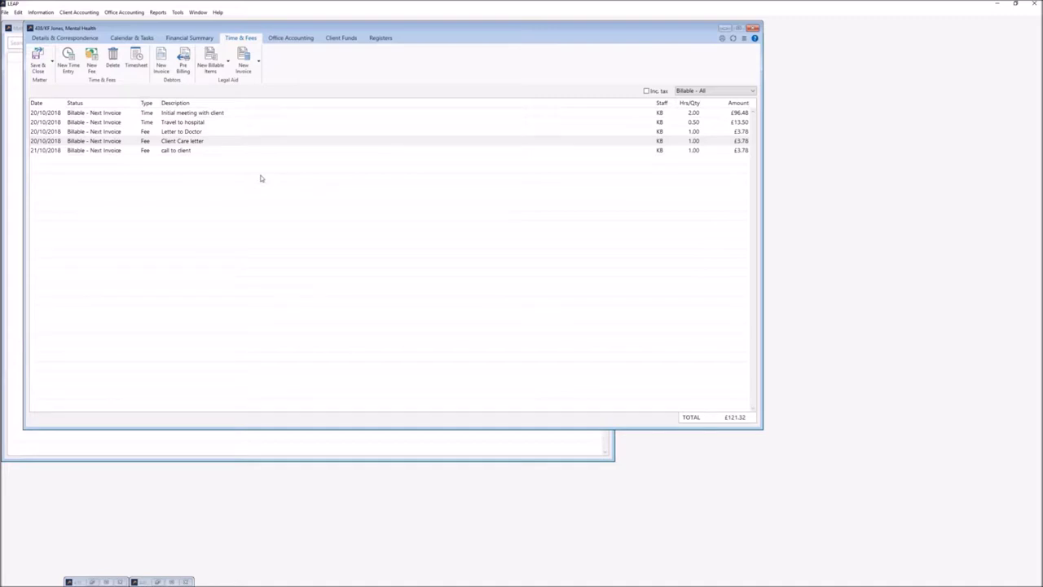
Review the £4.50 'Mileage to hospital' cost recovery, then return to Time & Fees
click(282, 41)
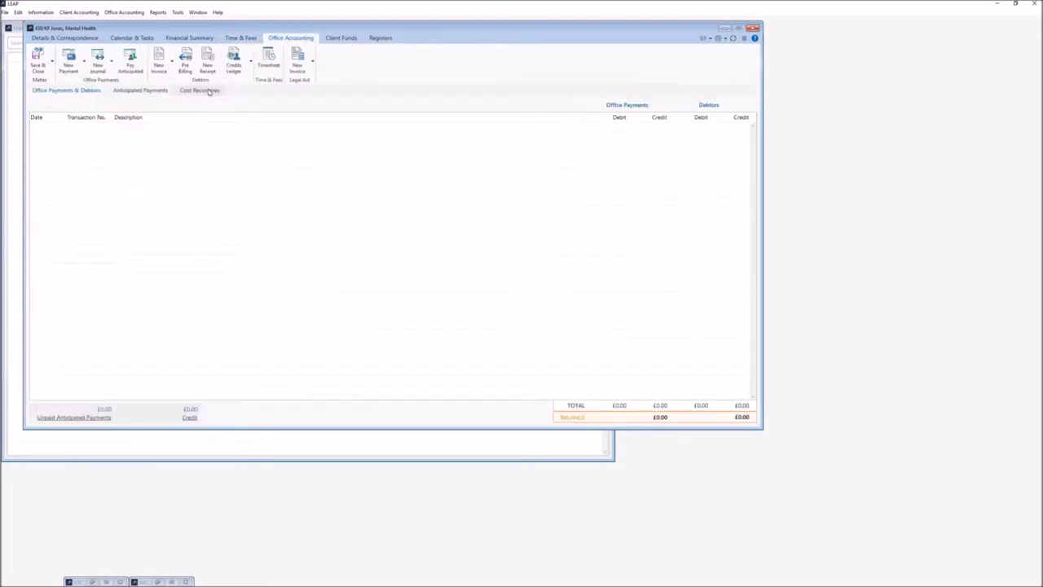
click(203, 91)
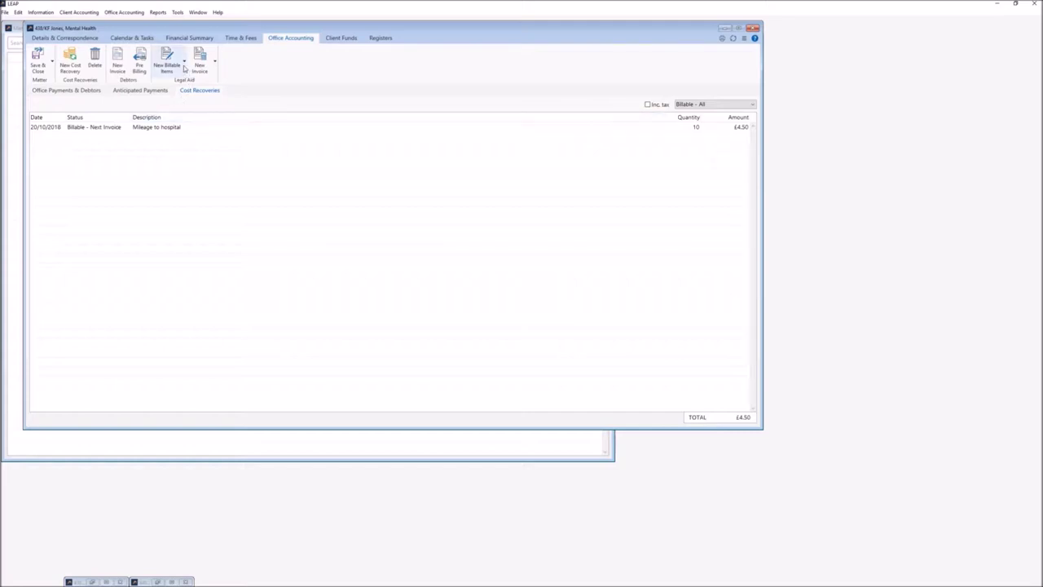
click(234, 39)
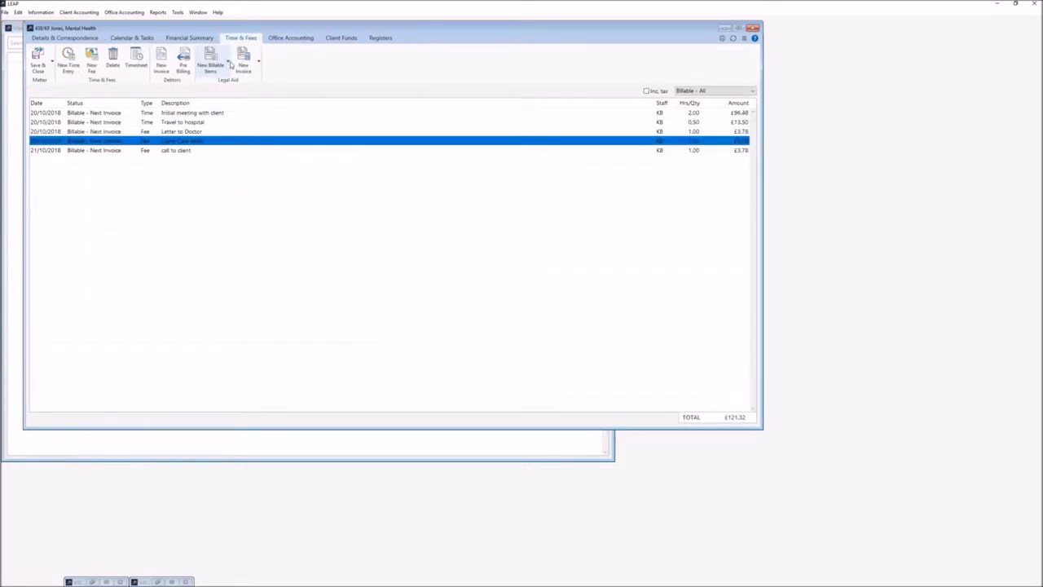
Save a bolt-on payment with 1 adjourned hearing dated 21/10/2018, adding a £117.00 fixed fee
click(229, 65)
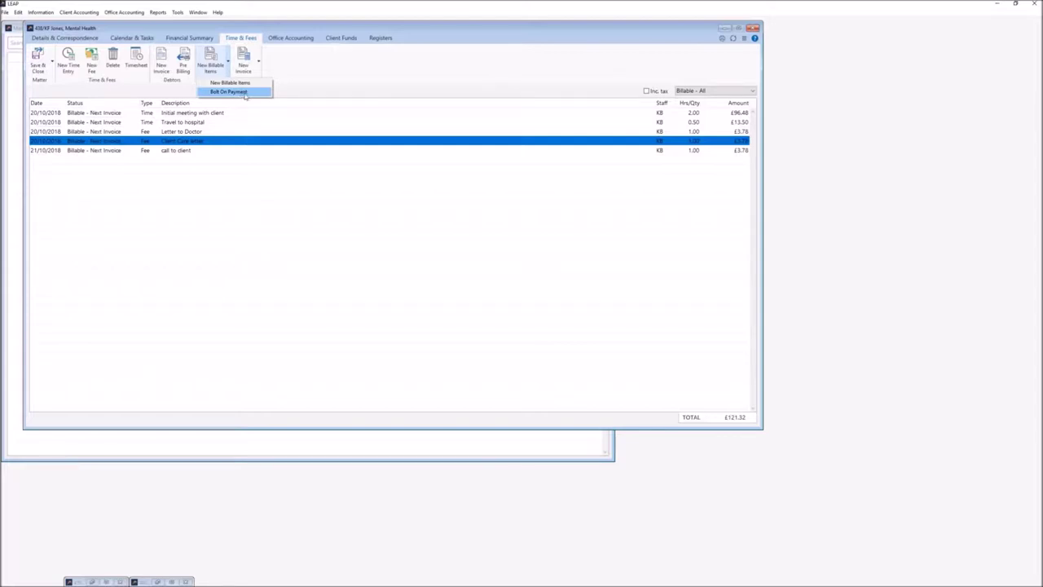
click(244, 92)
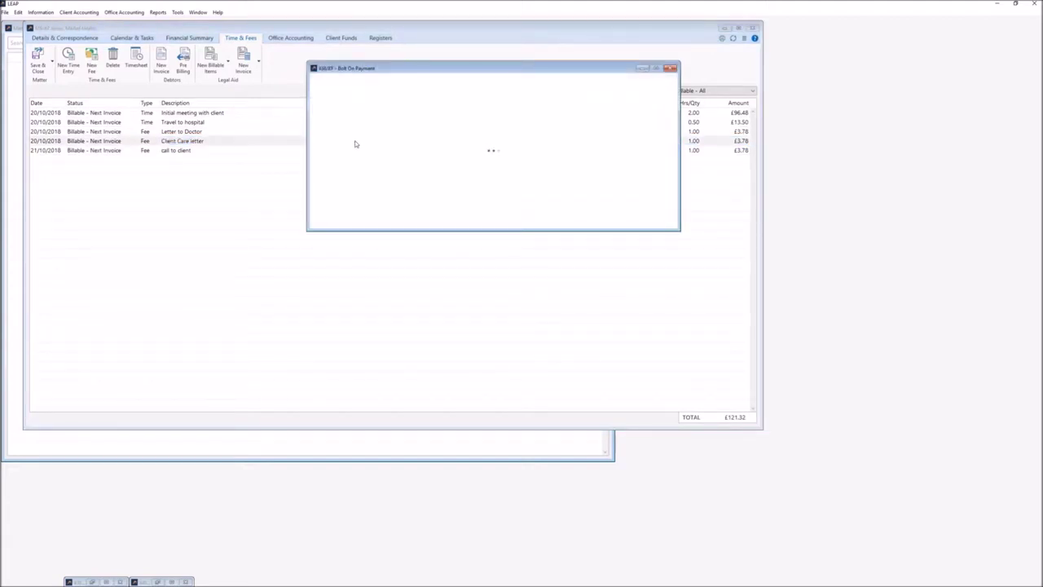
click(377, 122)
click(397, 181)
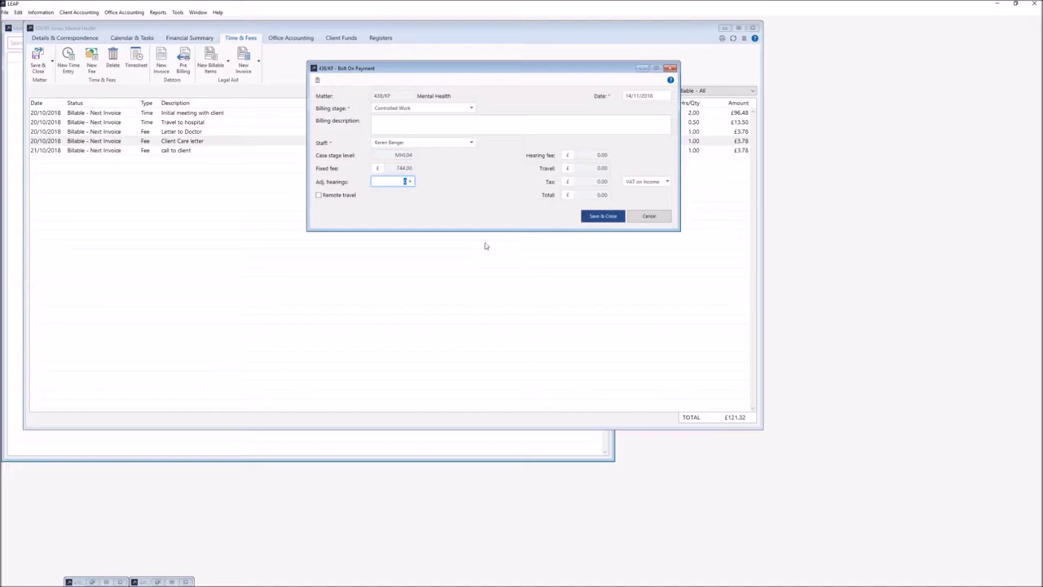
text(1)
click(660, 96)
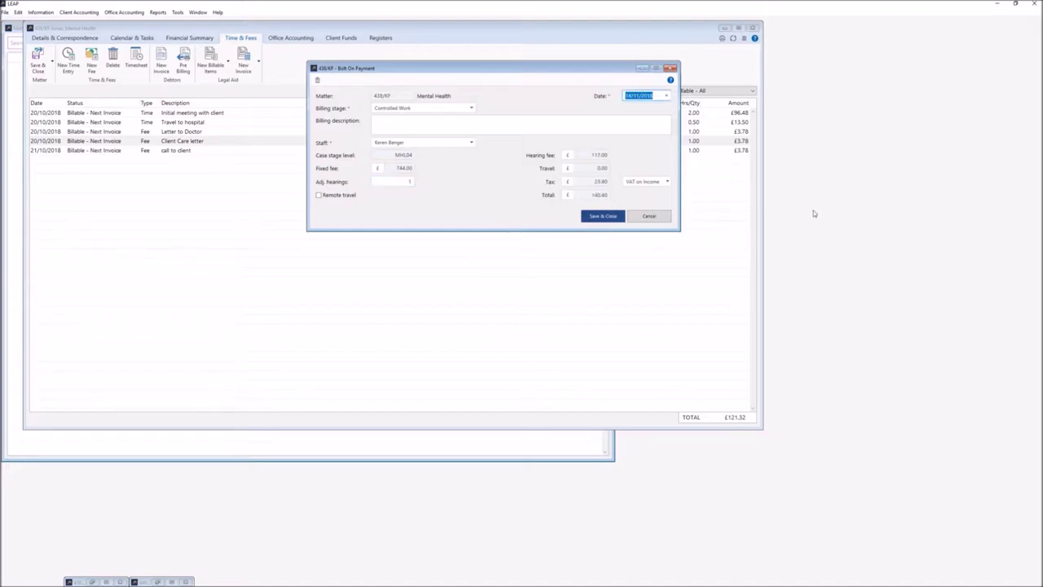
text(21/10/2018)
click(603, 217)
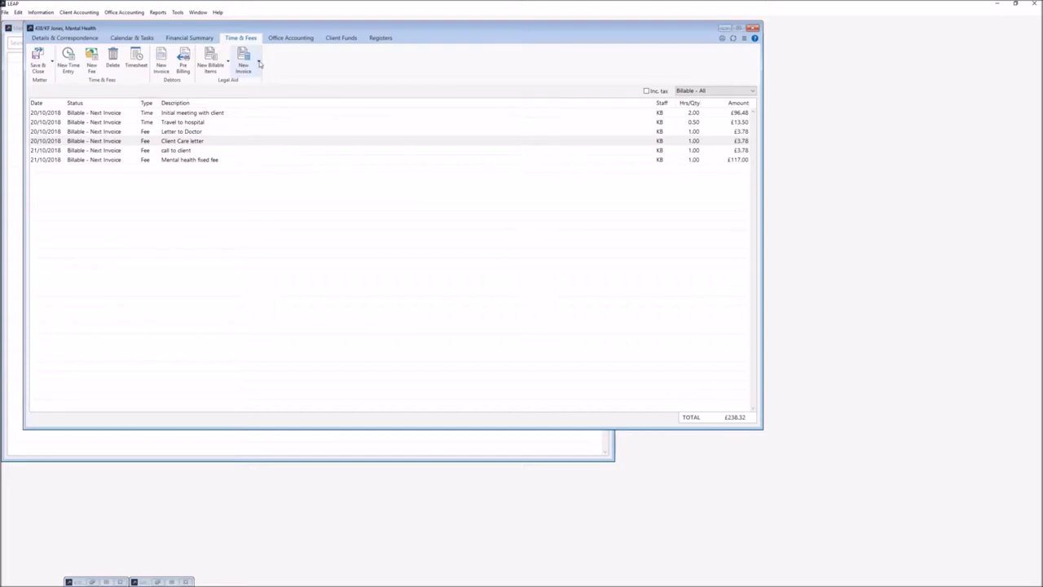
Create a Controlled Work invoice with claim type Mental Health Completed Matter Claim
click(259, 64)
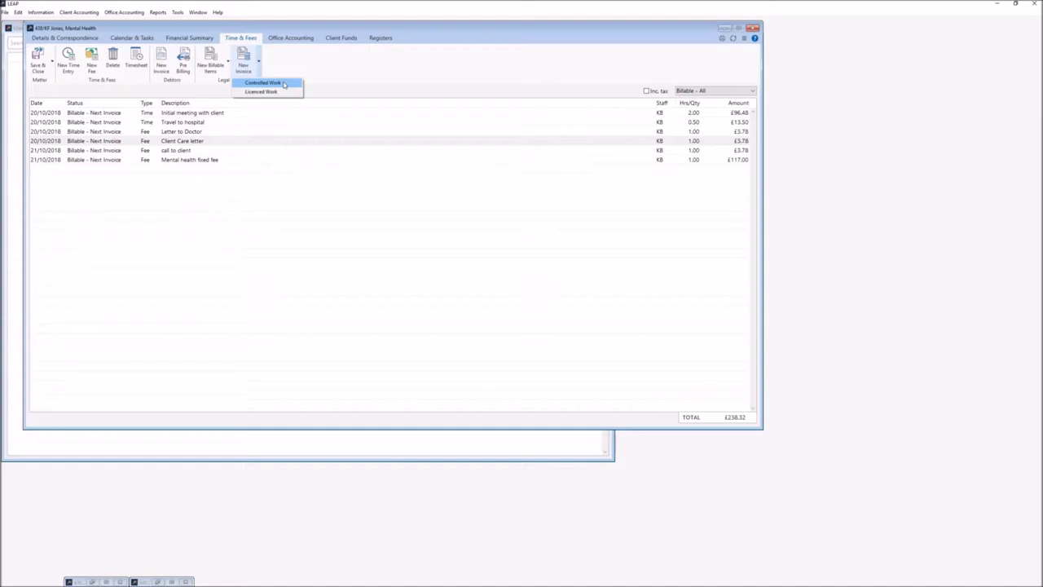
click(282, 83)
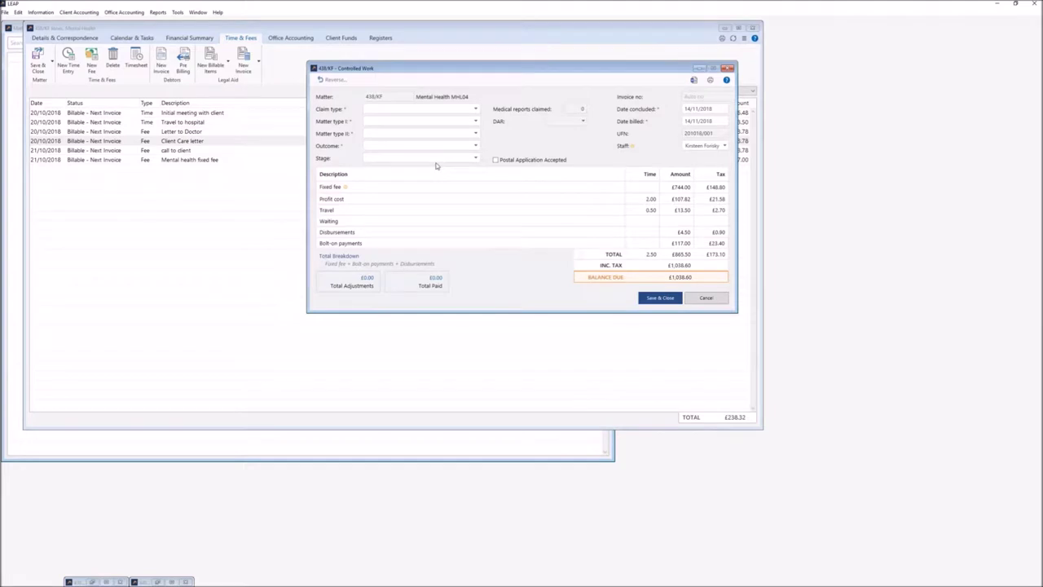
click(438, 111)
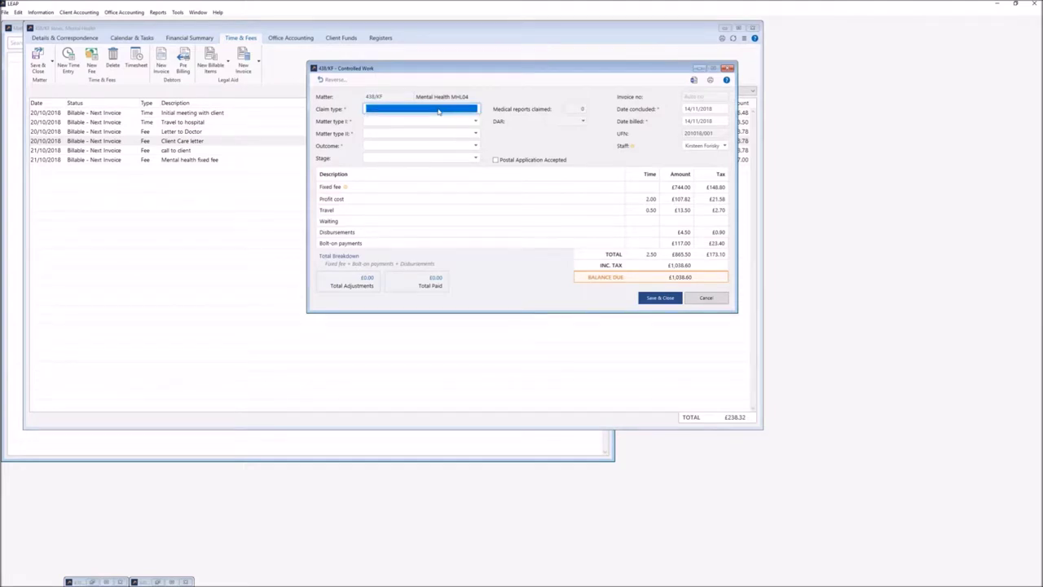
click(439, 126)
Set Matter type I to MHDC, Matter type II to MOTH and outcome to ME
click(440, 124)
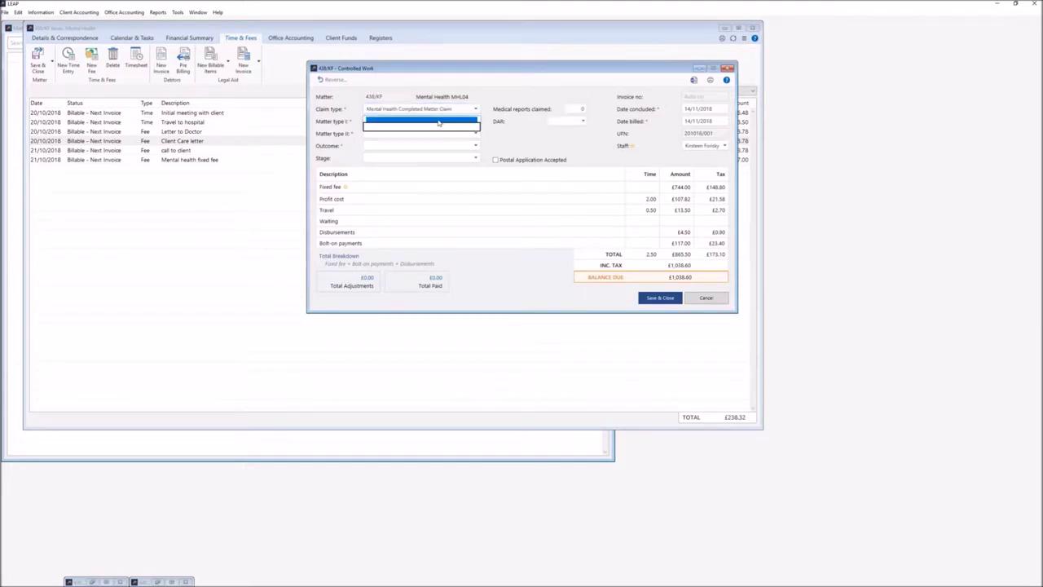
click(440, 148)
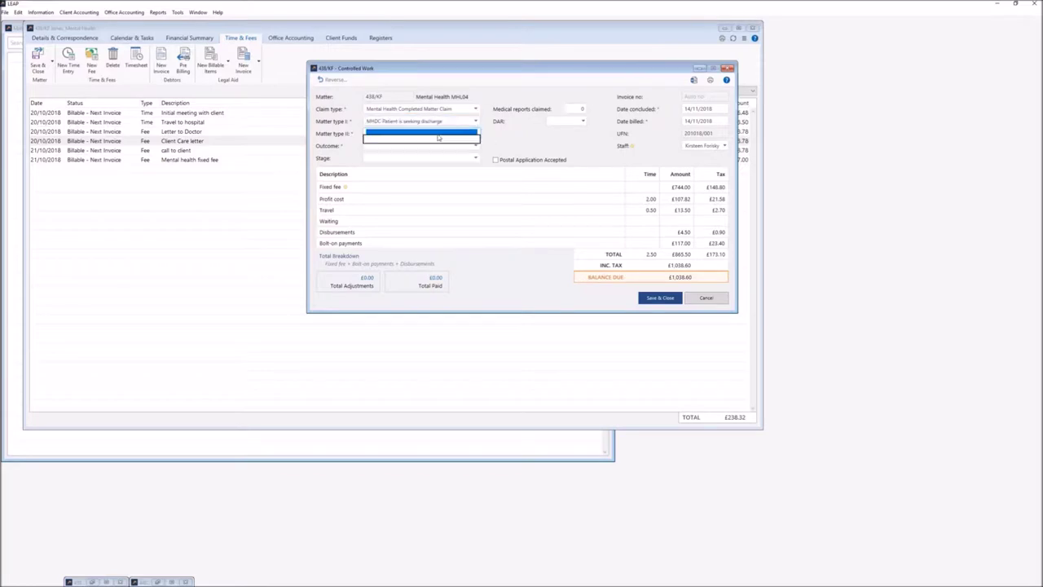
click(438, 151)
click(431, 133)
click(432, 145)
click(436, 146)
click(443, 179)
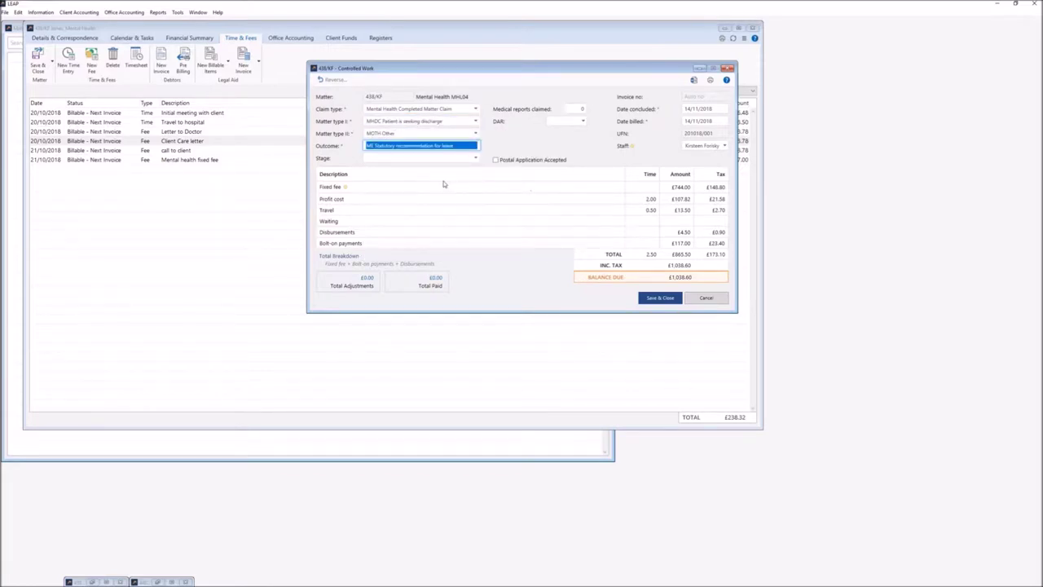
Claim 1 medical report and mark the work as Designated Accredited Representative
click(580, 108)
text(1)
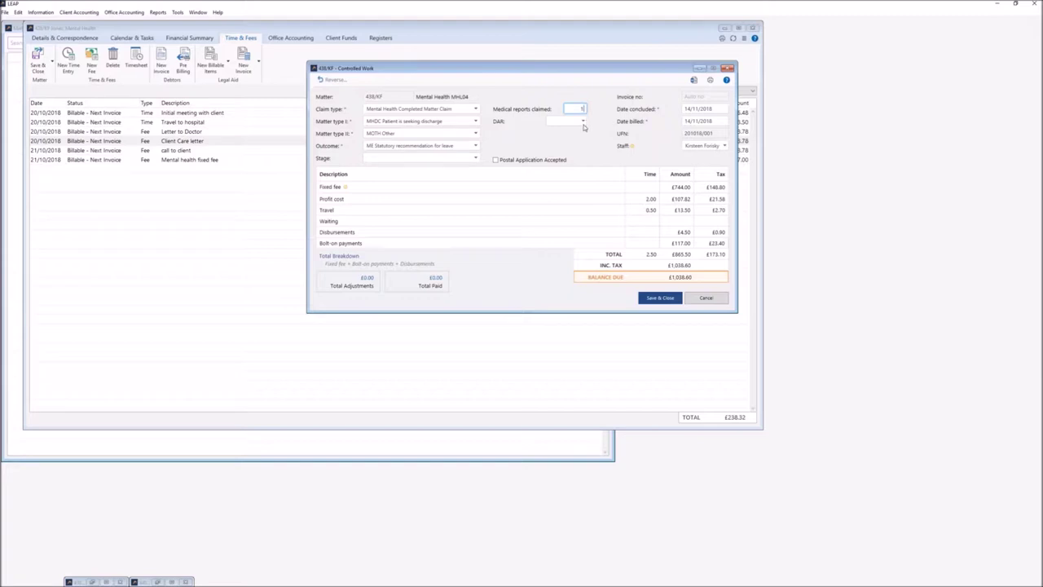
click(582, 123)
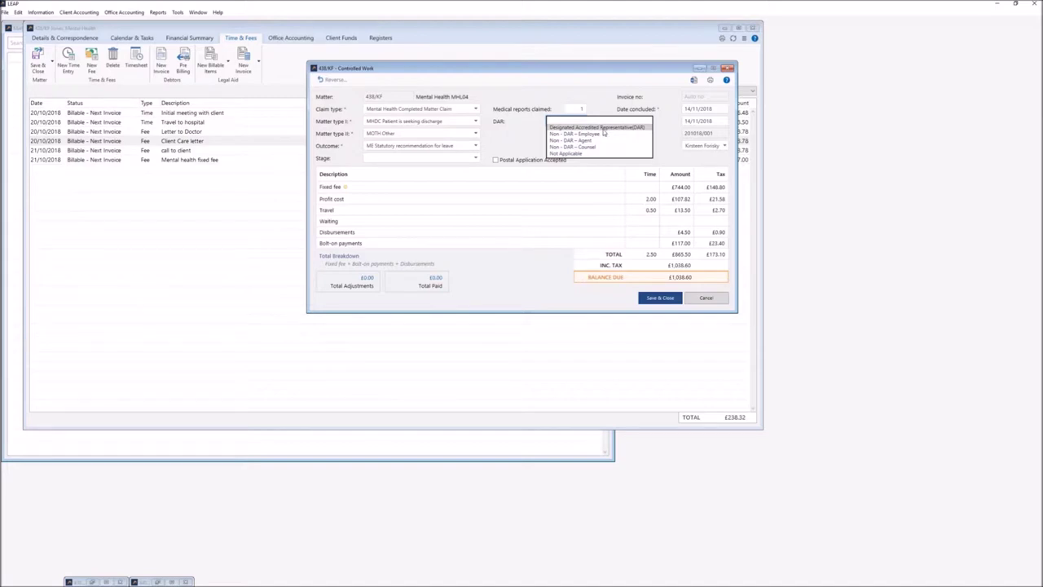
click(602, 128)
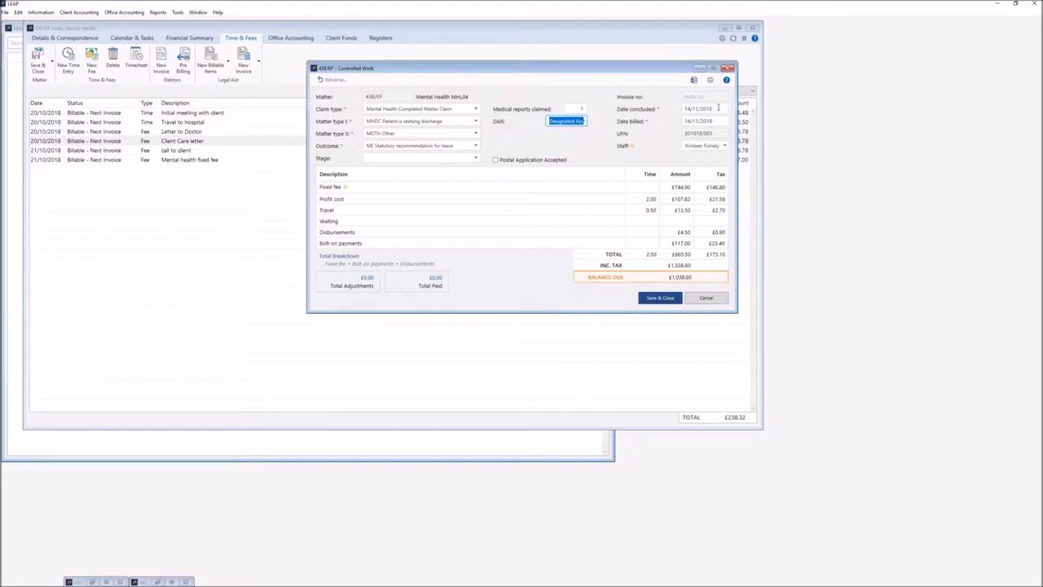
Enter 21/10/2018 as the date concluded and 31/10/2018 as the date billed on the claim
click(717, 108)
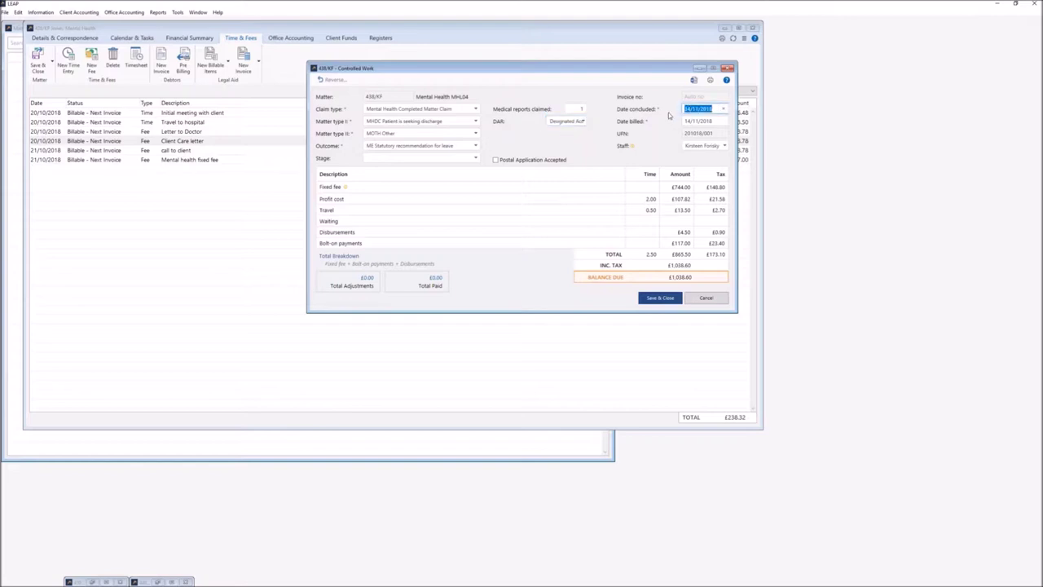
text(21/10/2018)
click(715, 121)
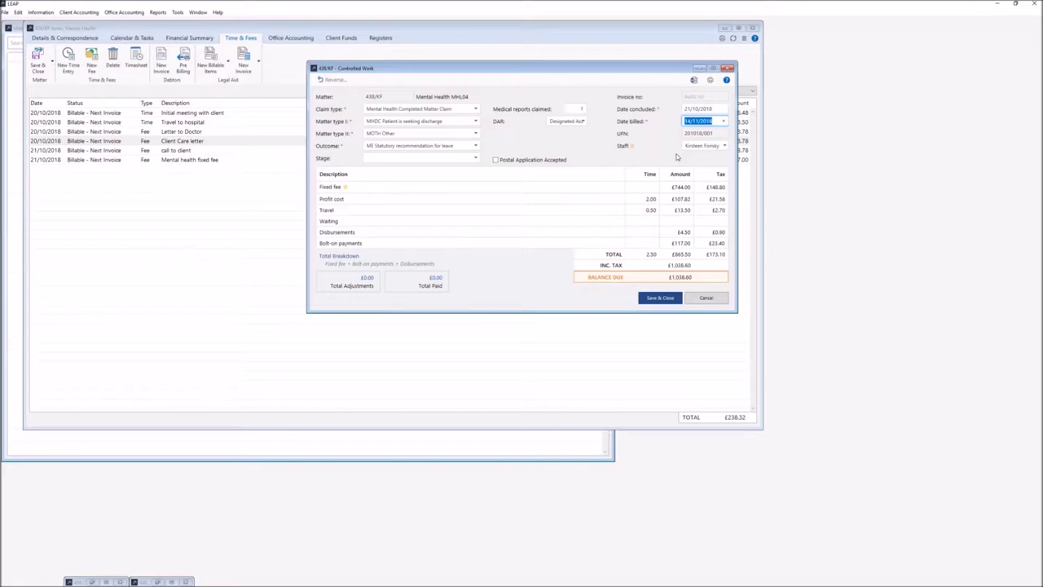
text(31/10/2018)
click(693, 81)
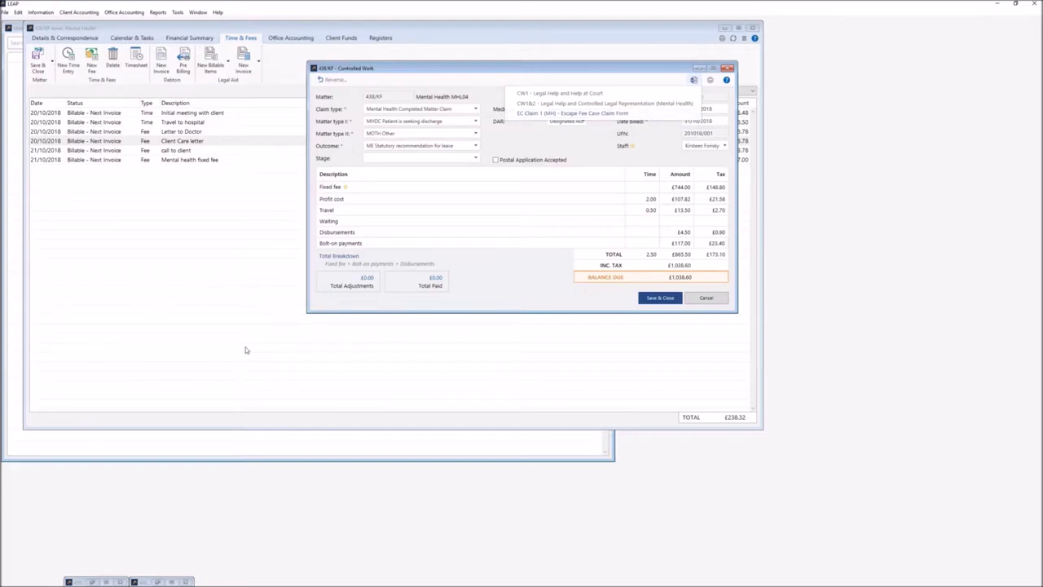
Dismiss the claim forms list and Save & Close the 438/KF Controlled Work claim
click(544, 135)
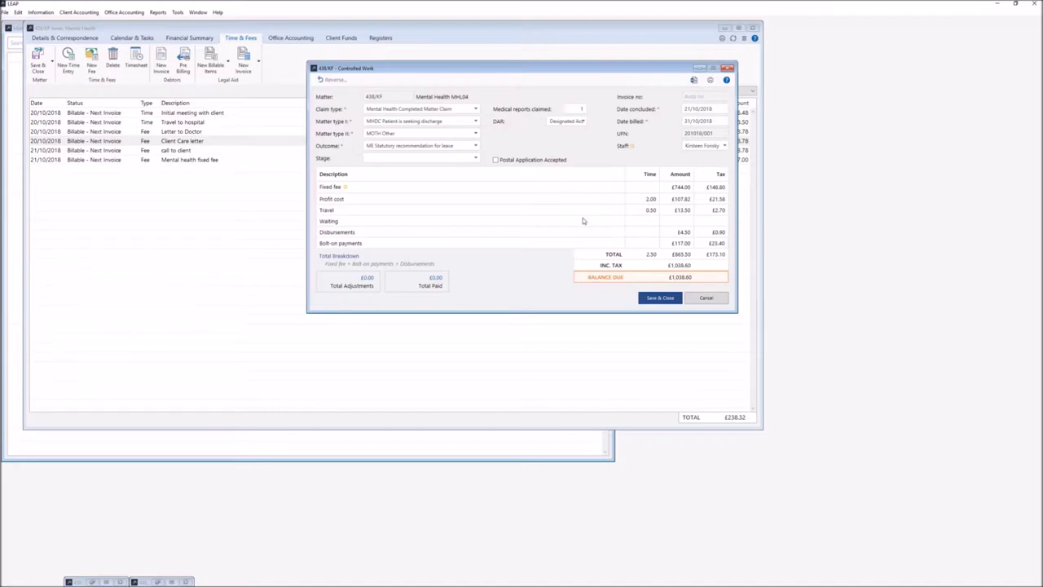
click(657, 299)
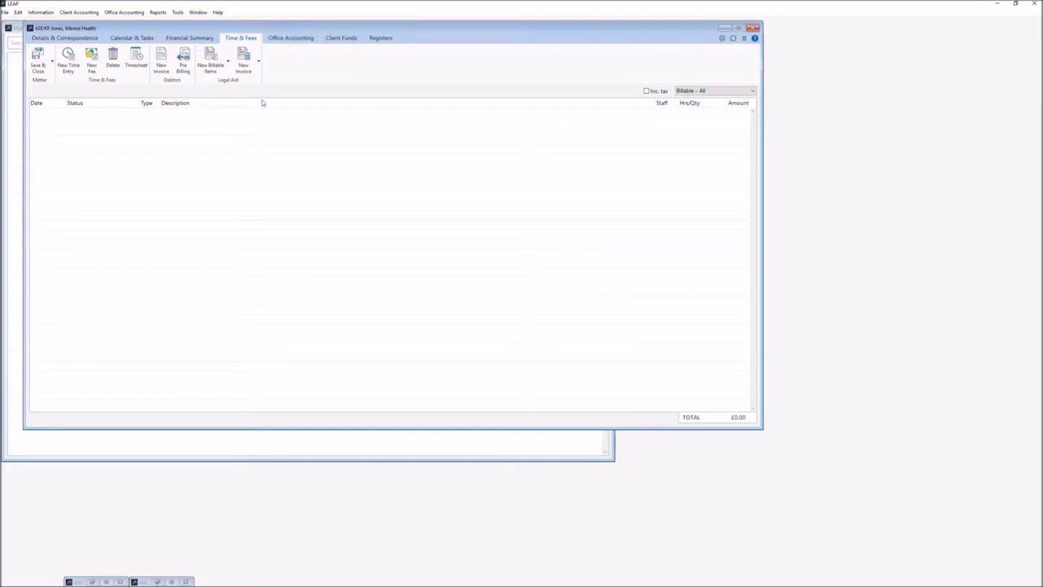
Minimise the 438/KF mental health window and restore the 439/KF Asylum matter window
click(723, 29)
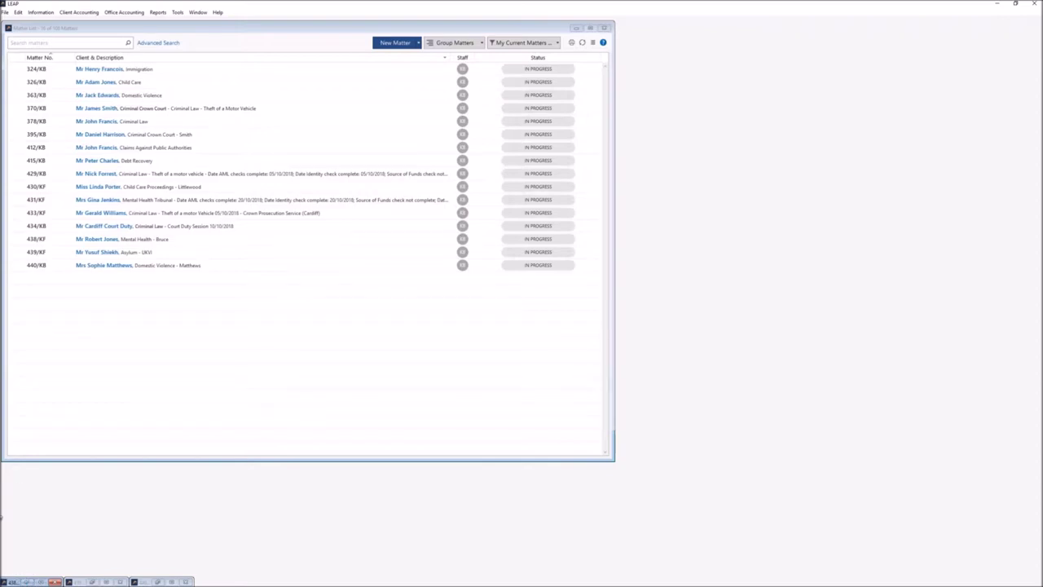
click(39, 582)
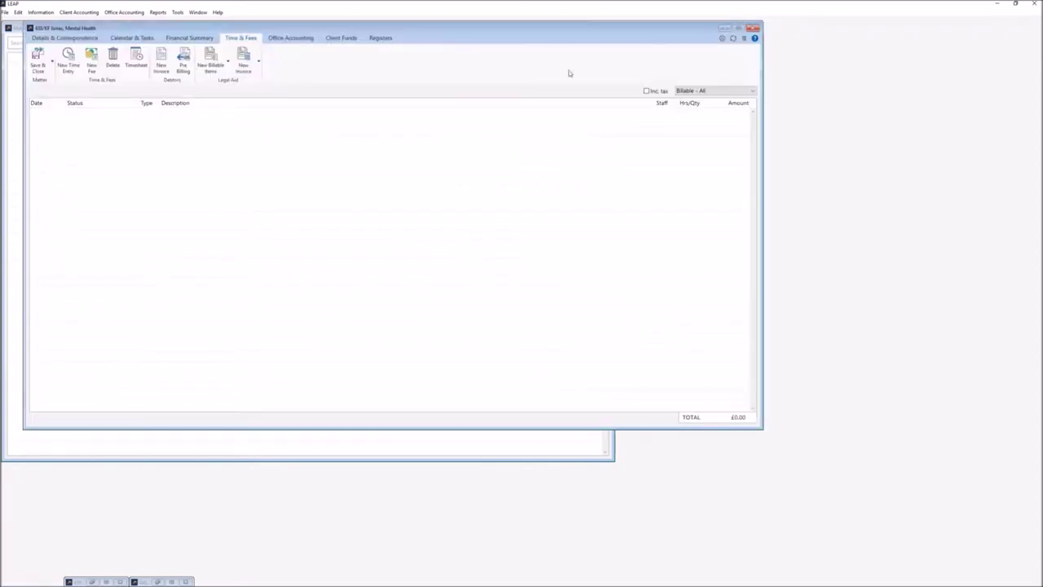
click(93, 582)
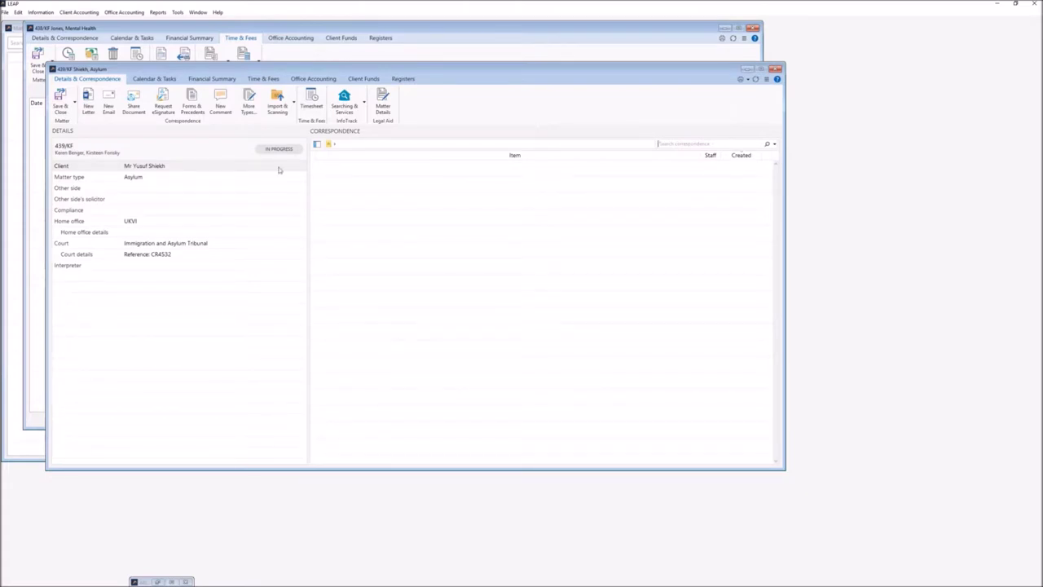
click(153, 168)
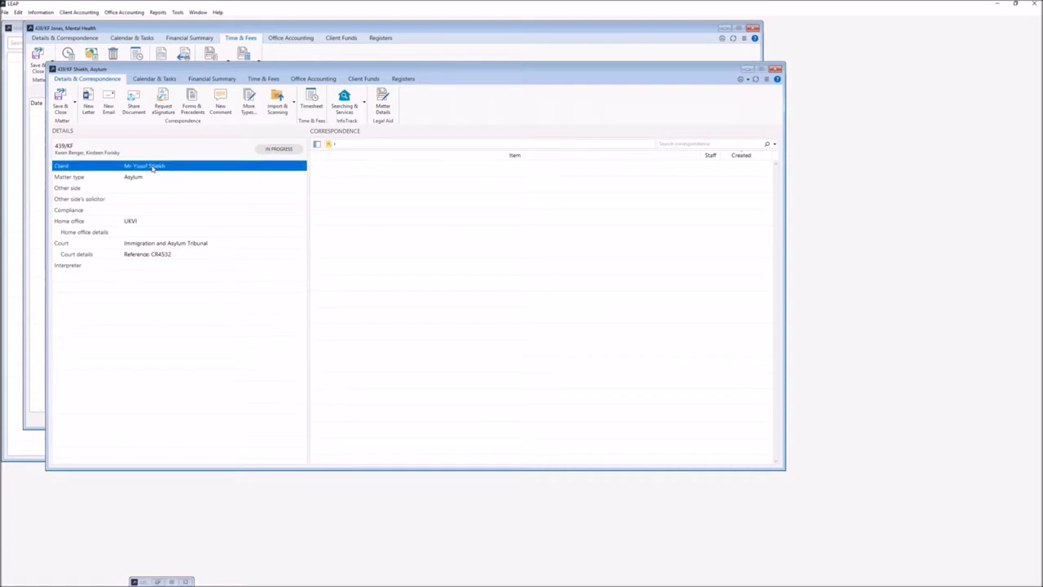
double_click(152, 168)
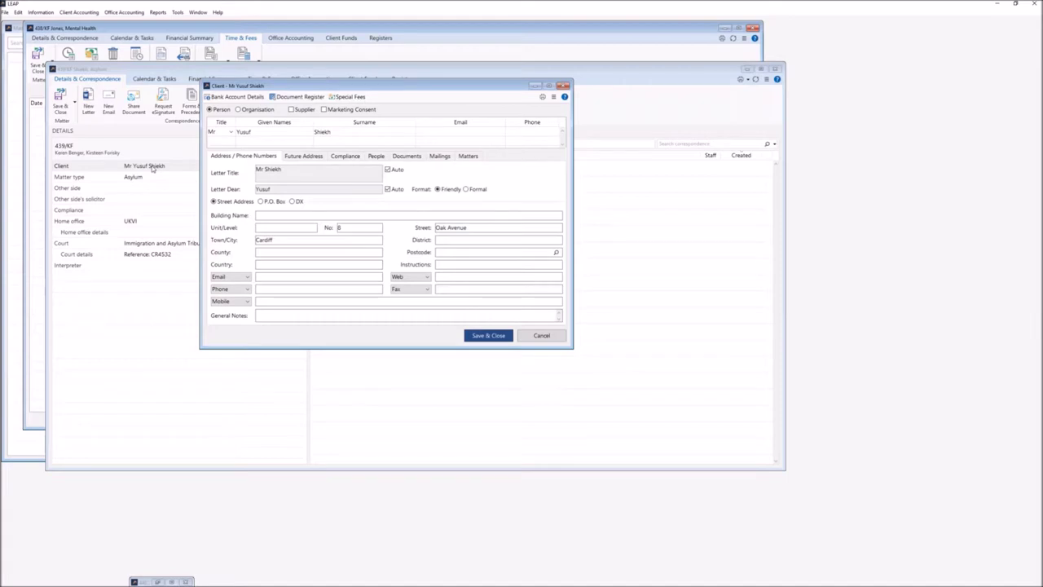
click(376, 156)
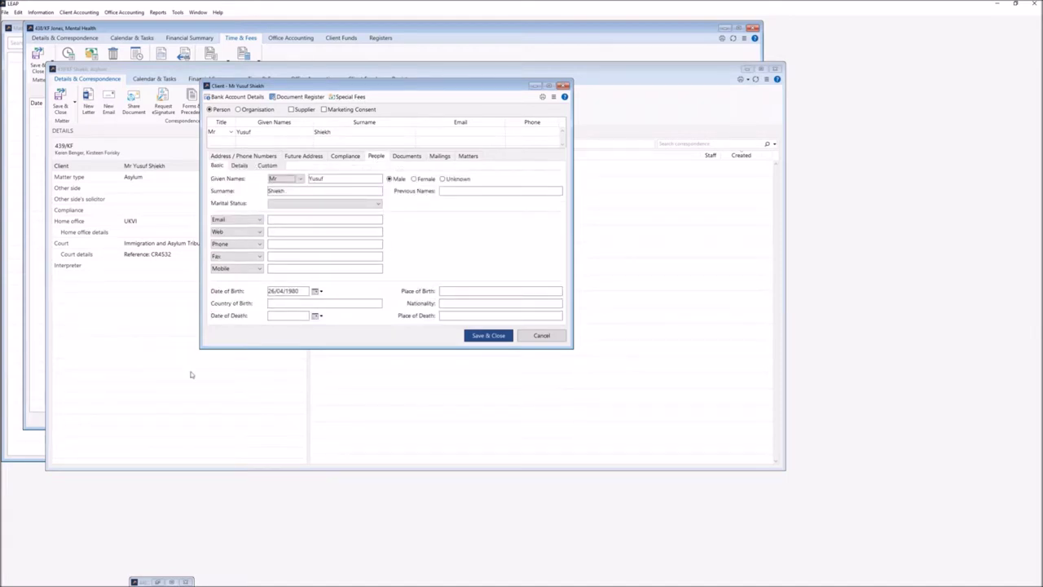
click(68, 287)
click(267, 166)
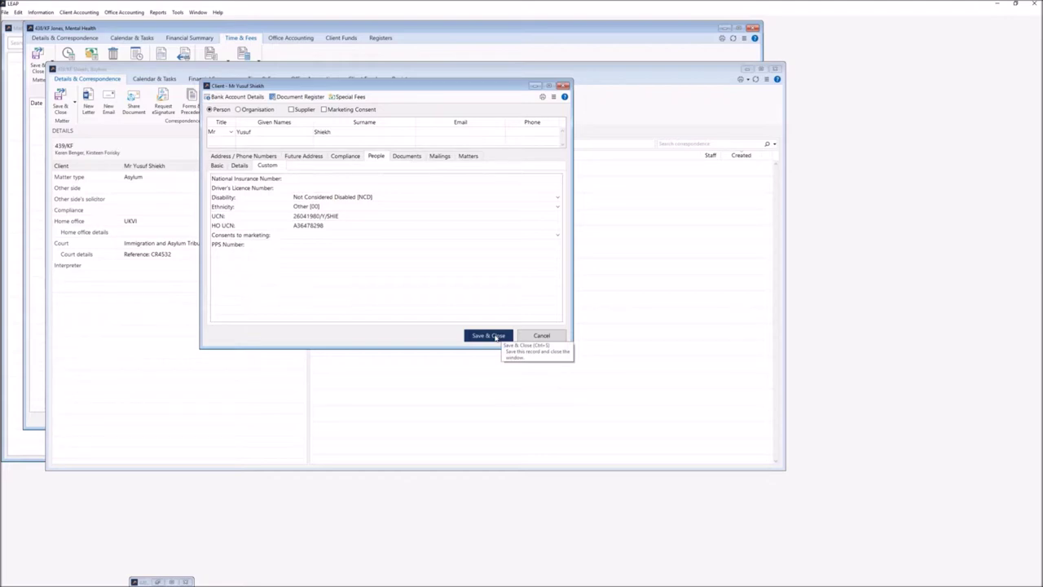
click(487, 335)
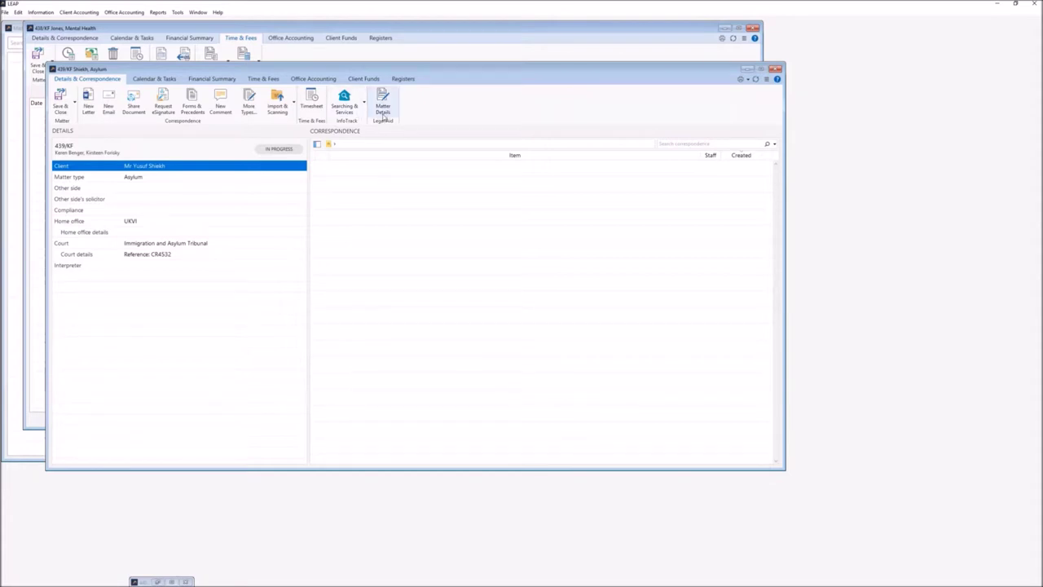
Open the Legal Aid Matter Details, saving the matter first, and set CLR status to Granted by provider
click(385, 116)
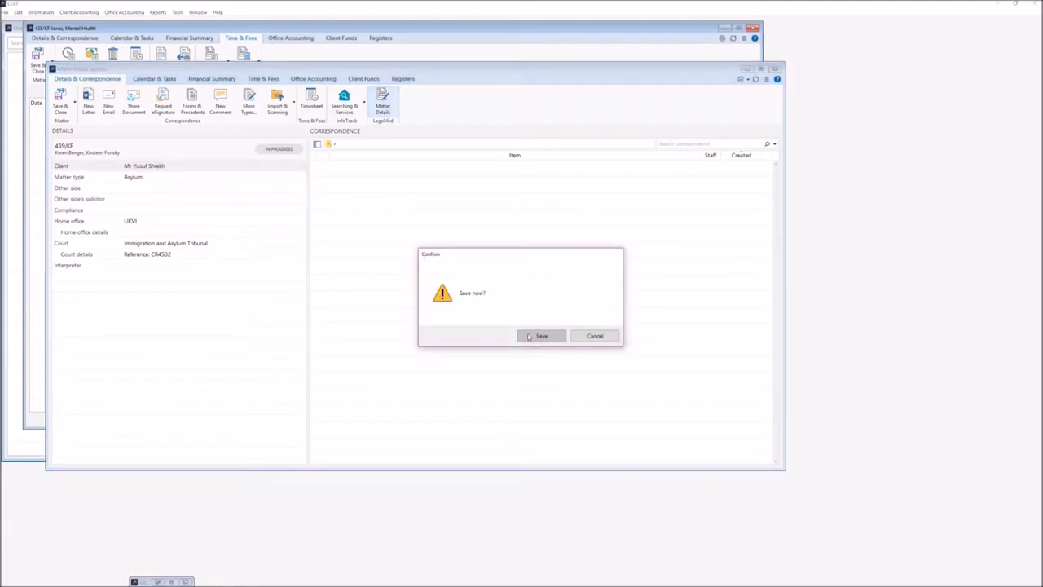
click(528, 336)
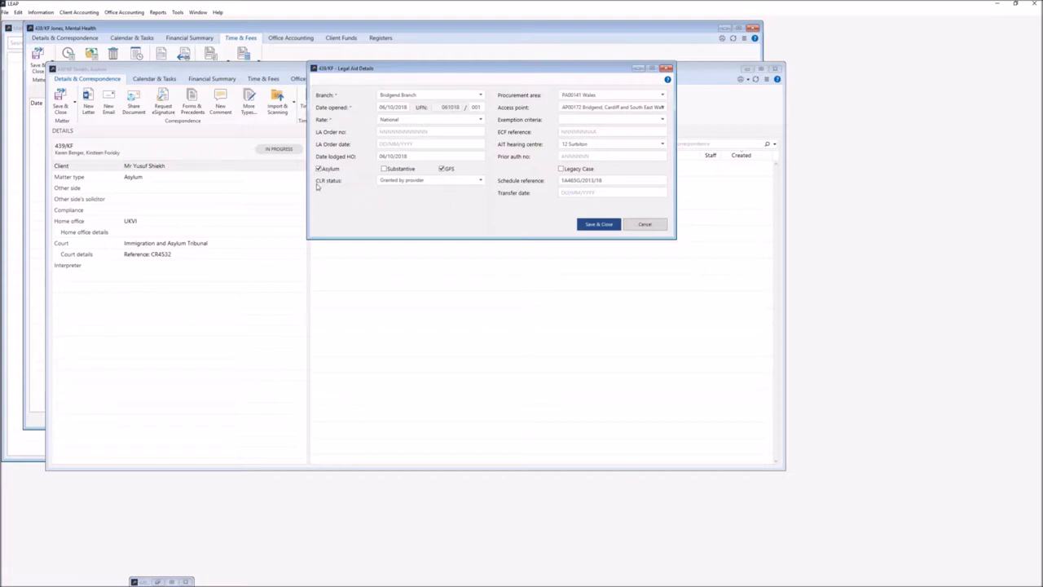
click(478, 182)
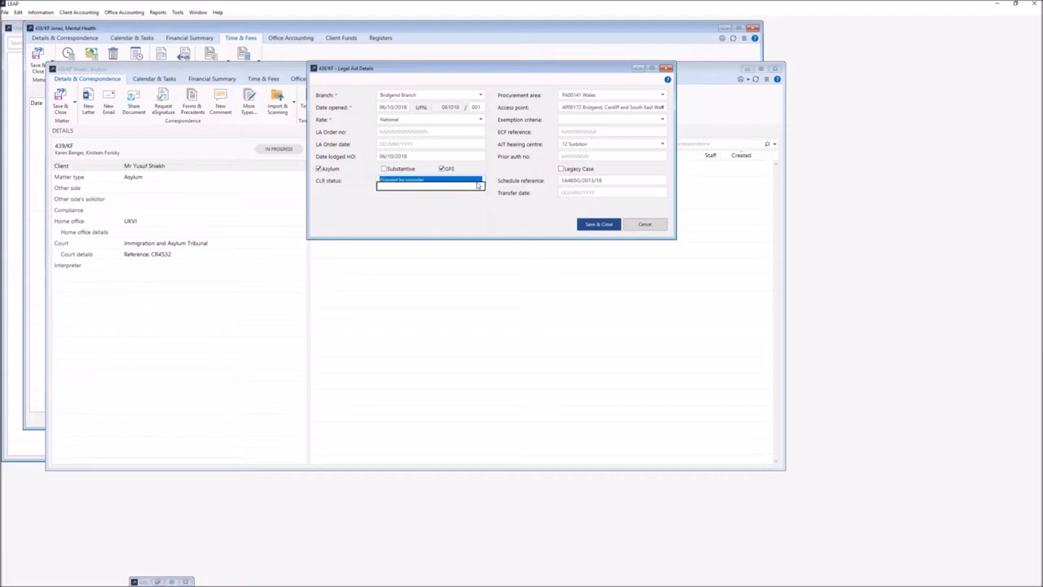
click(475, 180)
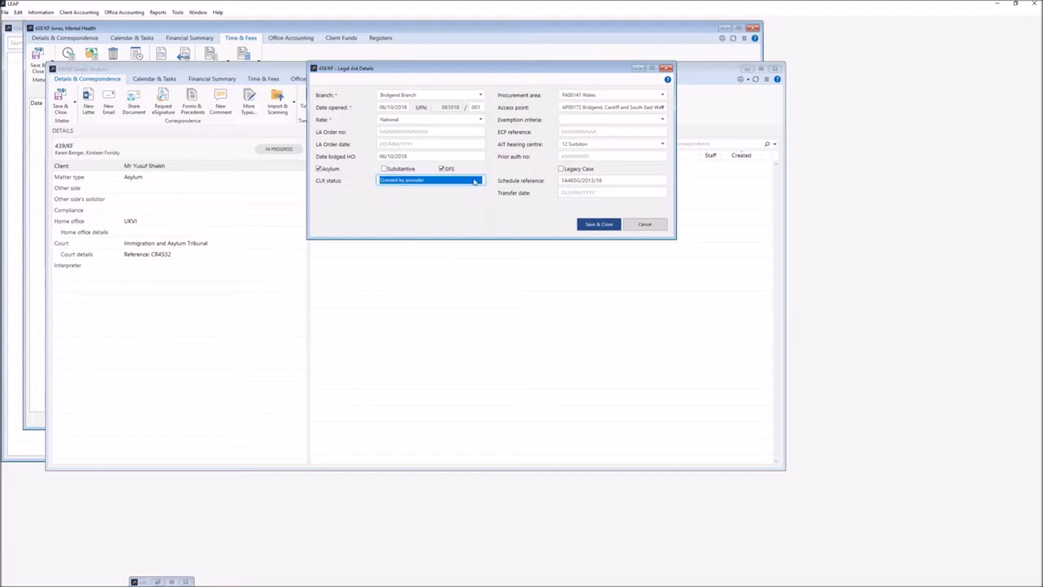
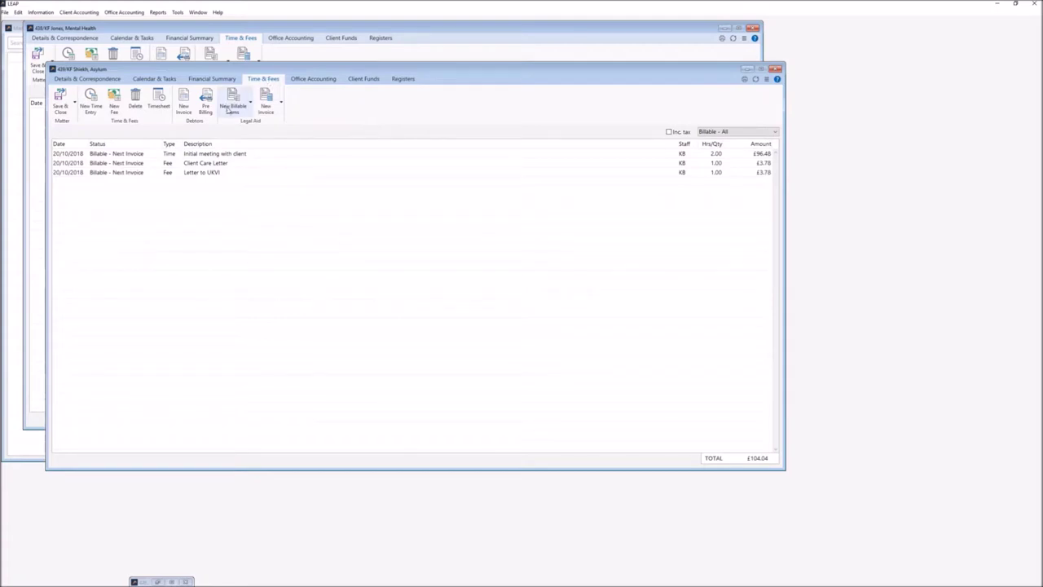
Add an Attendance item 'attend' with 5 units at £48.24 (£24.12), then add a second row
click(231, 110)
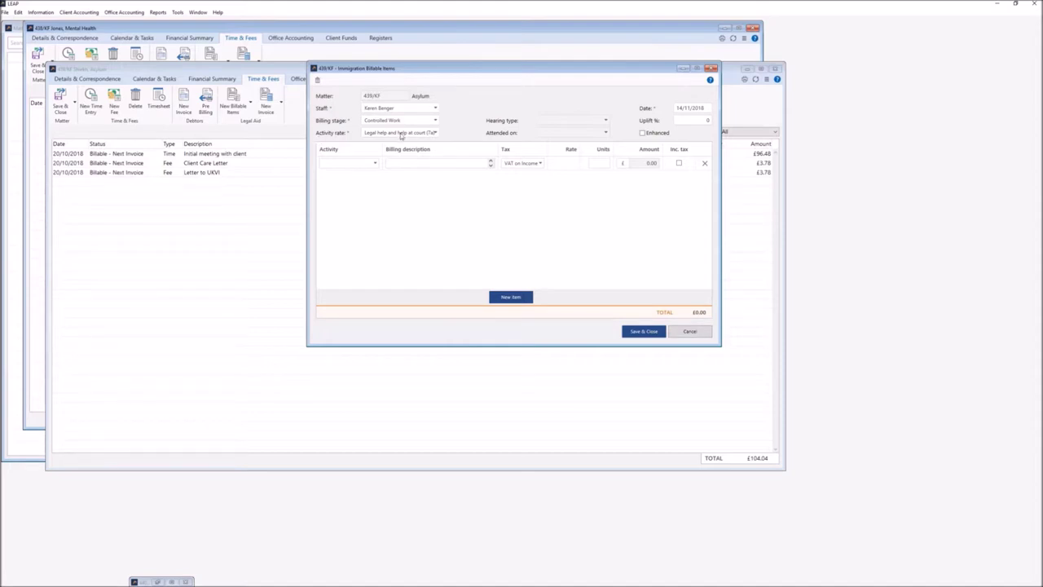
click(367, 165)
click(367, 165)
click(368, 164)
click(364, 173)
click(420, 161)
text(attend)
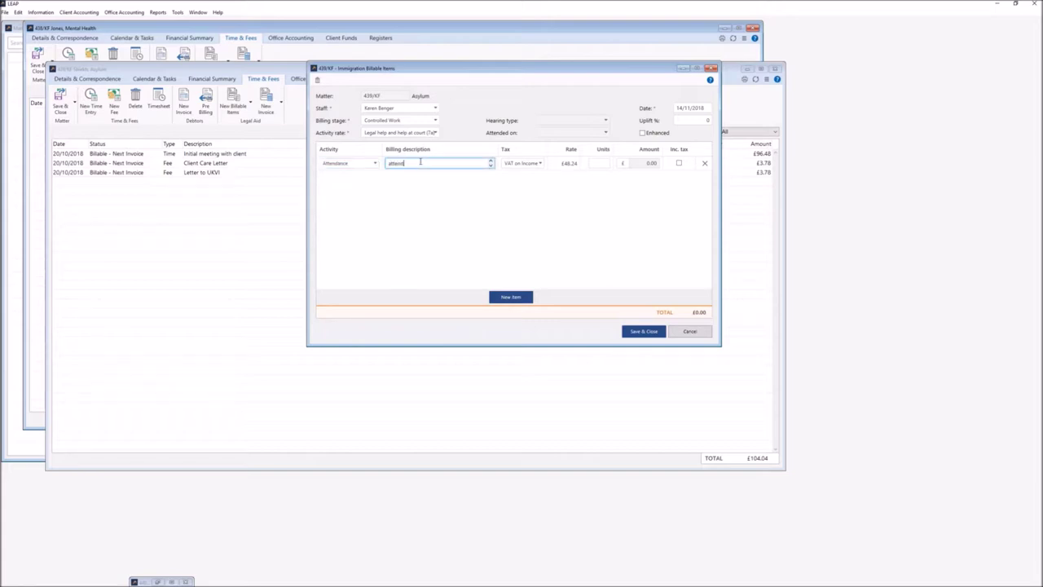
click(600, 162)
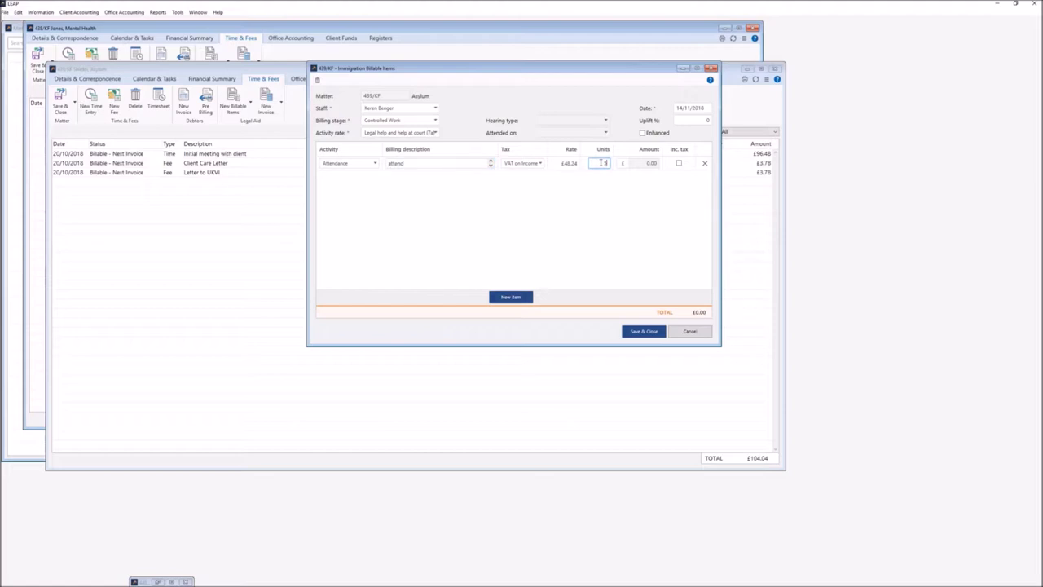
text(5)
click(511, 297)
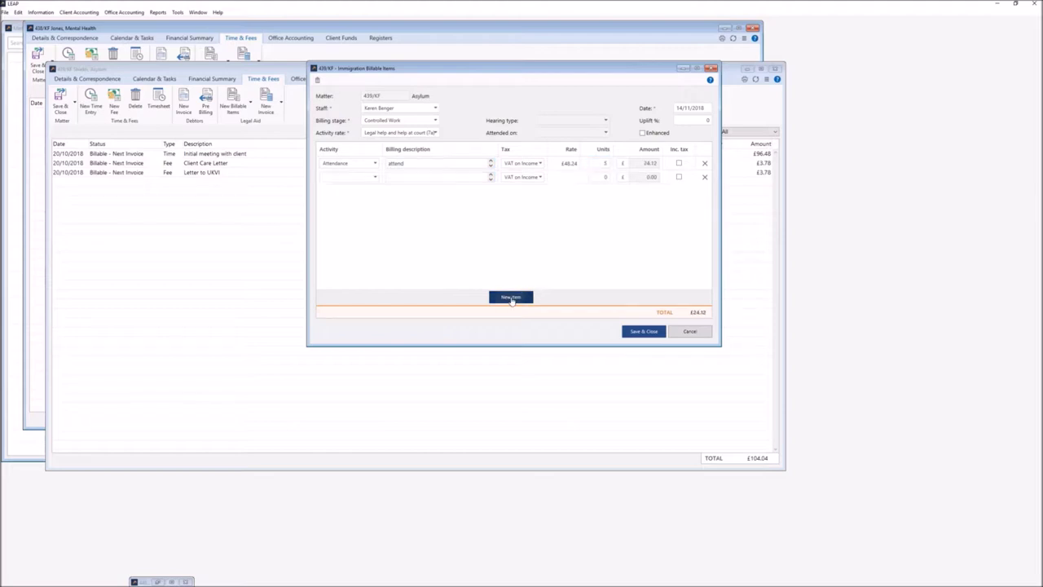
Make the second row an Other disbursements 'parking' item of £15.00 including tax
click(371, 178)
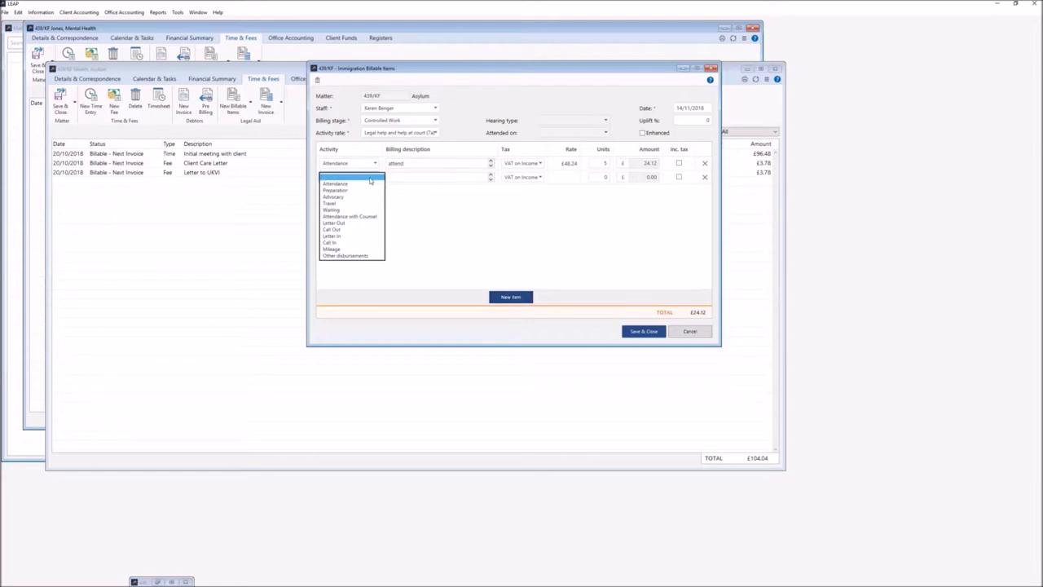
click(362, 255)
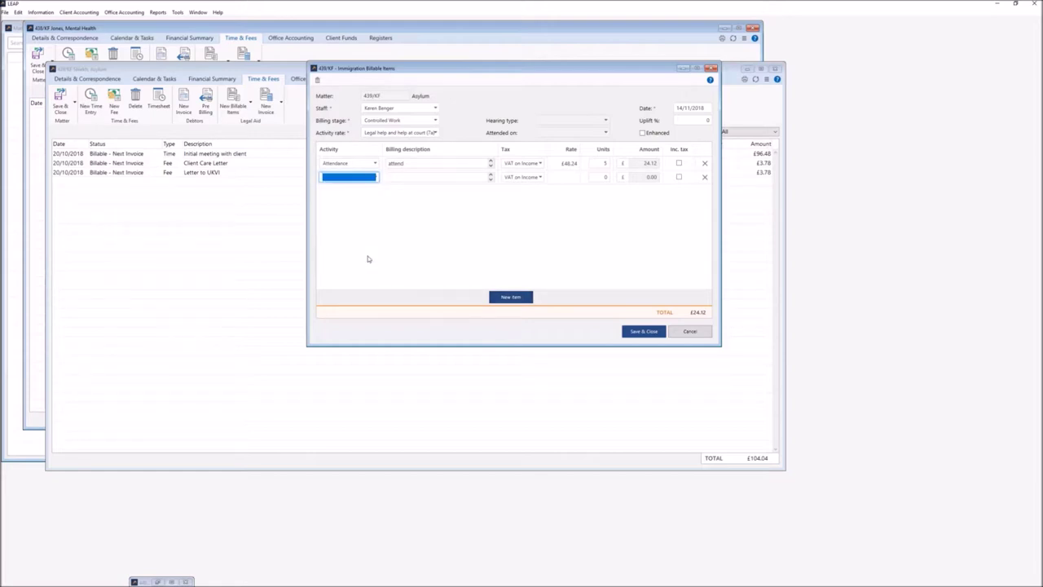
click(455, 177)
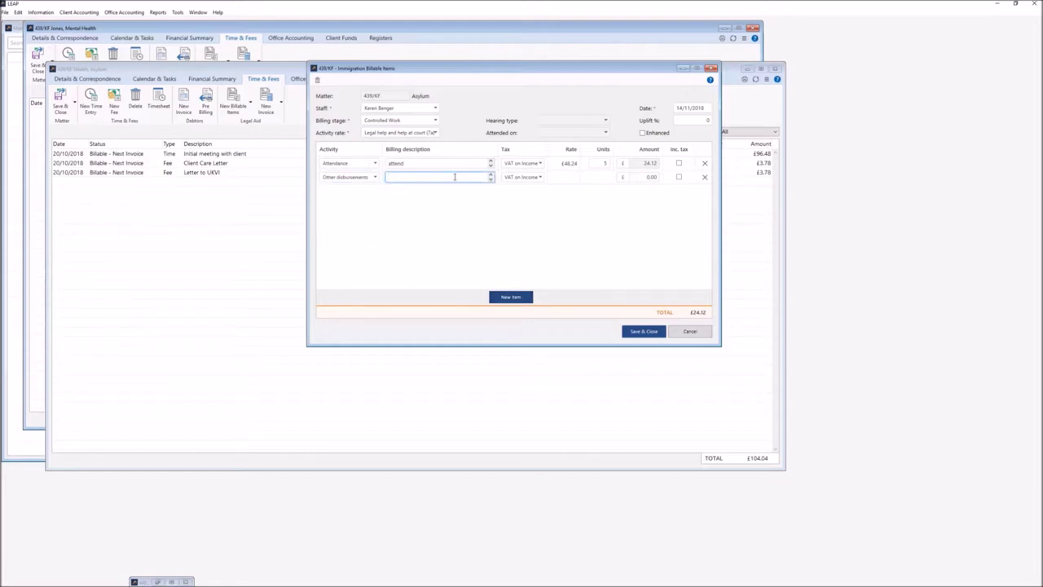
text(parking)
click(644, 176)
text(15.00)
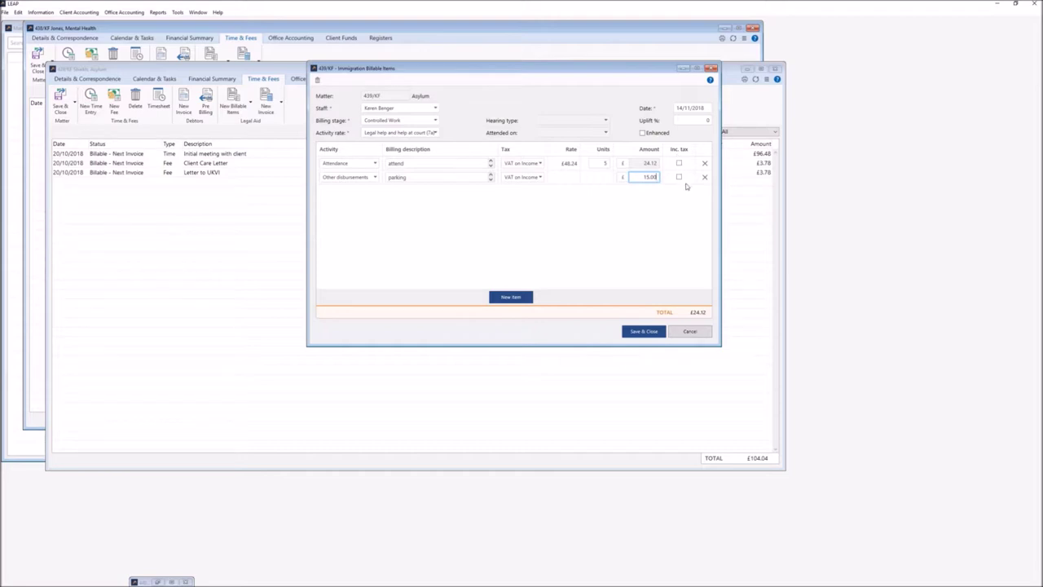
click(679, 177)
Change the billable items date to 20/10/2018
drag(707, 110, 668, 107)
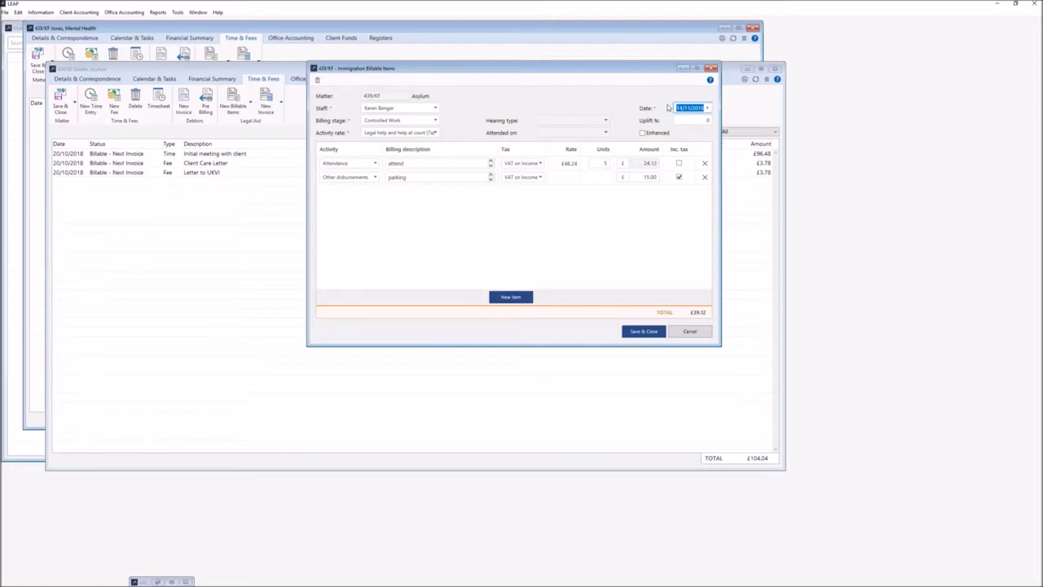
text(20/10)
key(Tab)
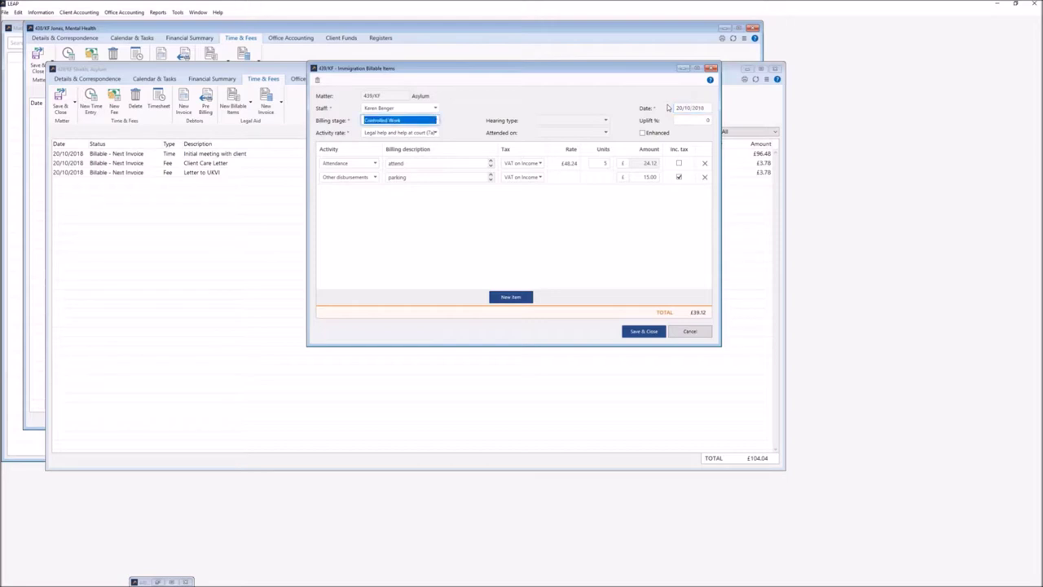
Save the attendance and parking items and start a new Bolt On Payment
click(632, 335)
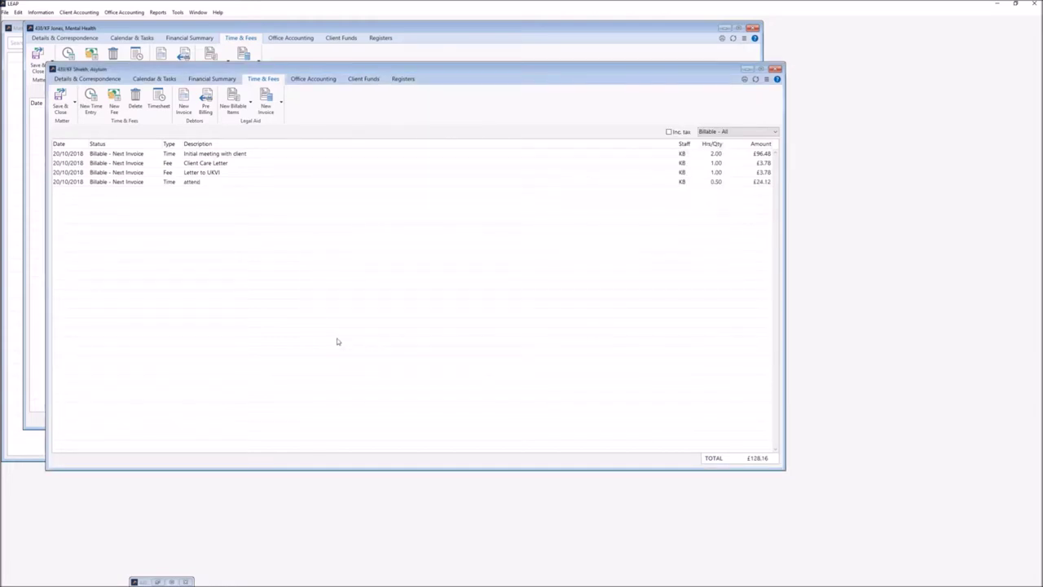
click(250, 106)
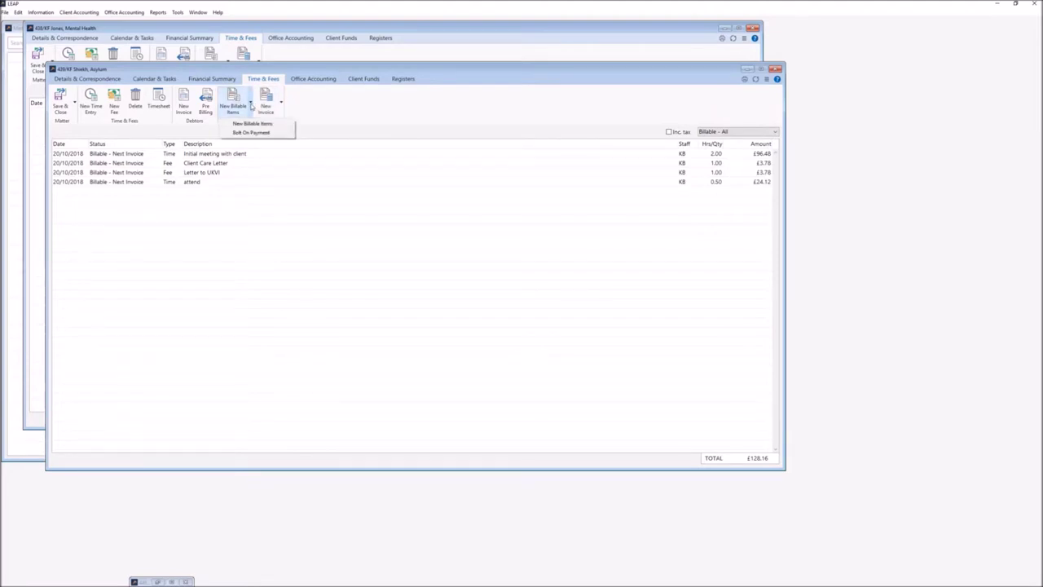
click(235, 135)
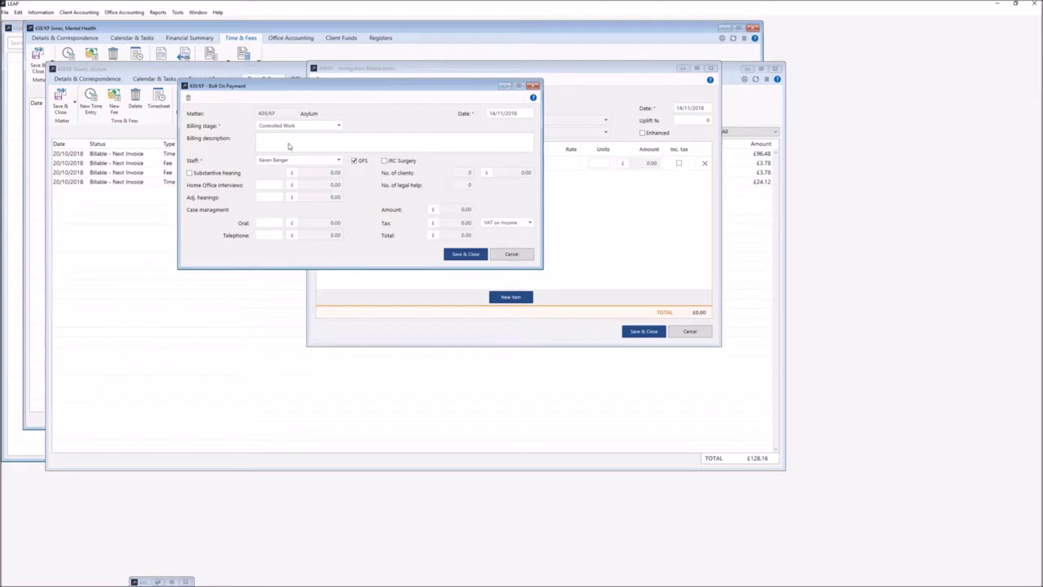
Describe the bolt-on as 'HO Interview' with 1 Home Office interview and 1 oral case management
click(293, 144)
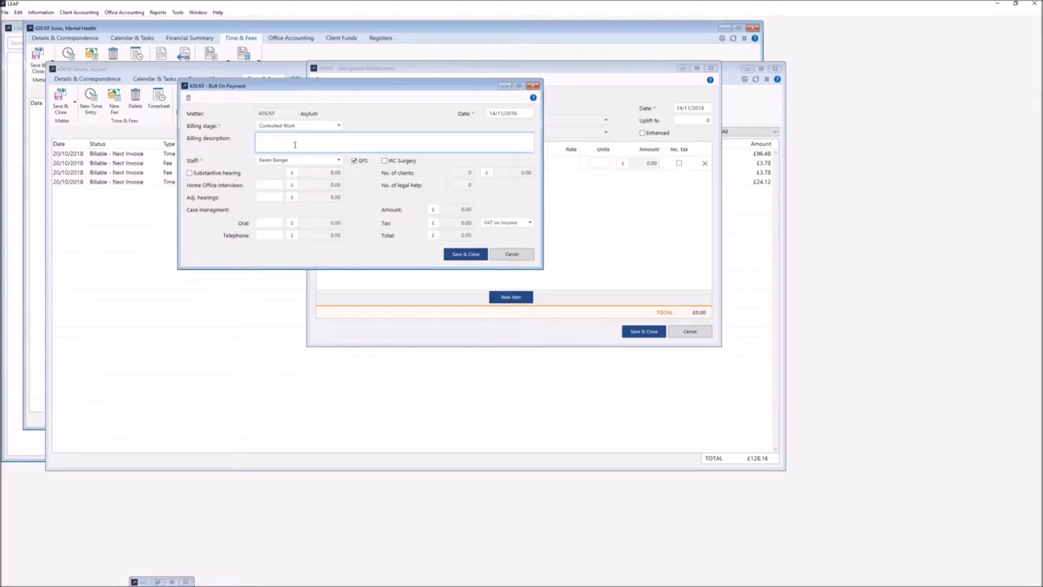
text(HC)
text( Interview)
click(280, 186)
text(1)
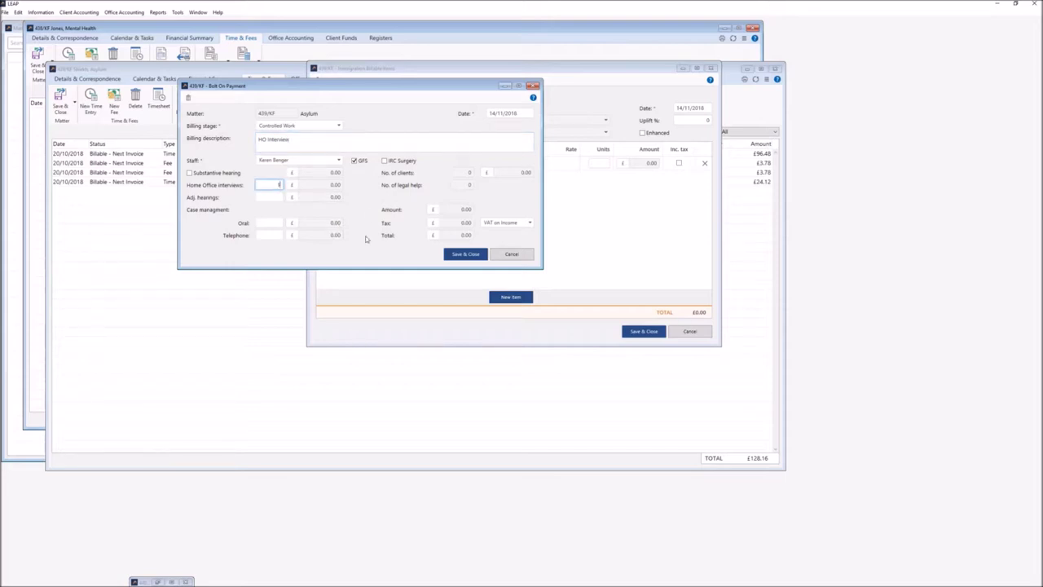
key(Tab)
key(Tab)
text(1)
key(Tab)
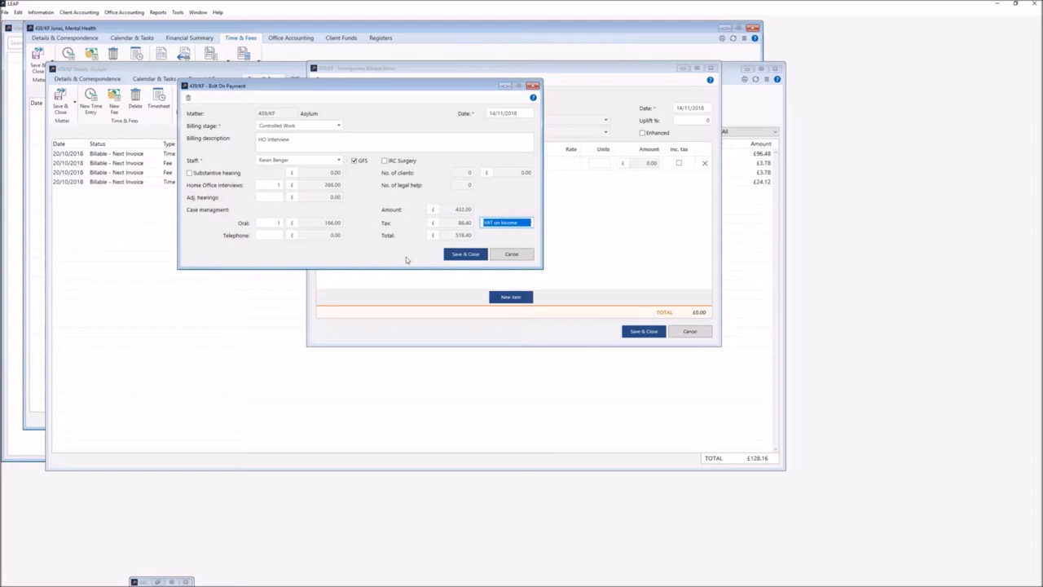
Date the bolt-on payment 20/10/2018 and save it
click(505, 114)
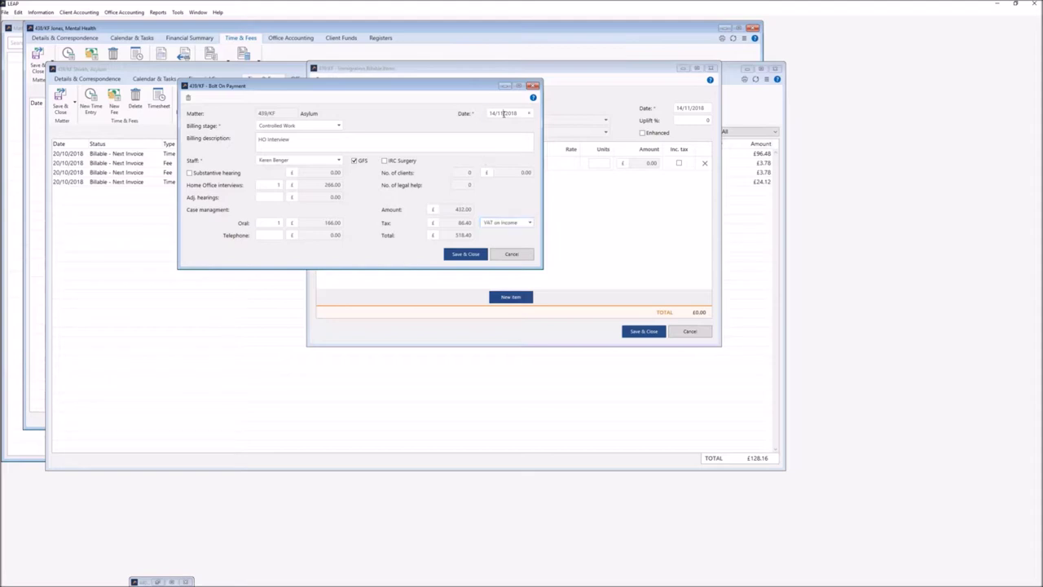
double_click(504, 113)
text(20/10)
key(Tab)
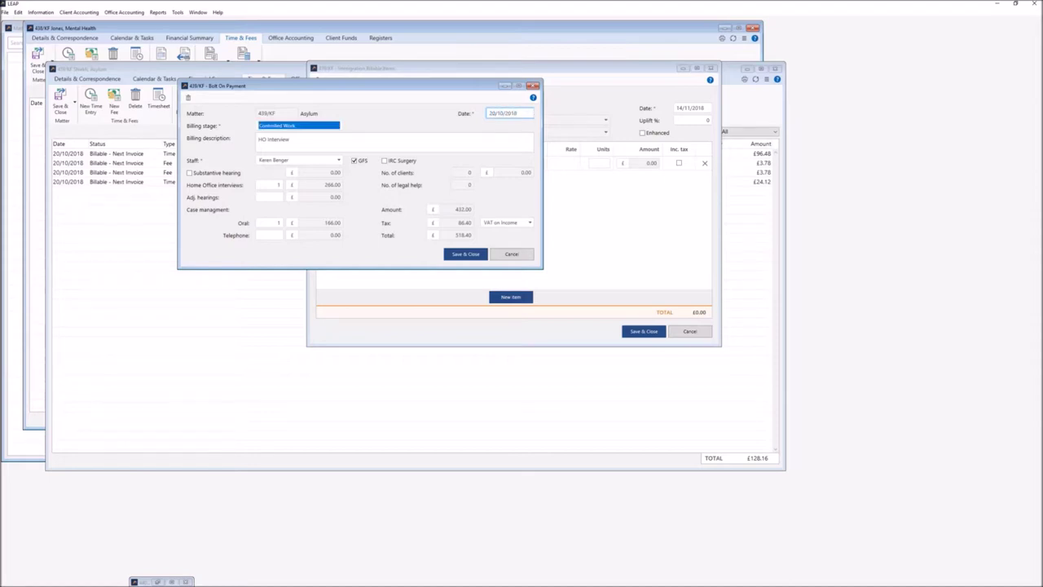
click(456, 254)
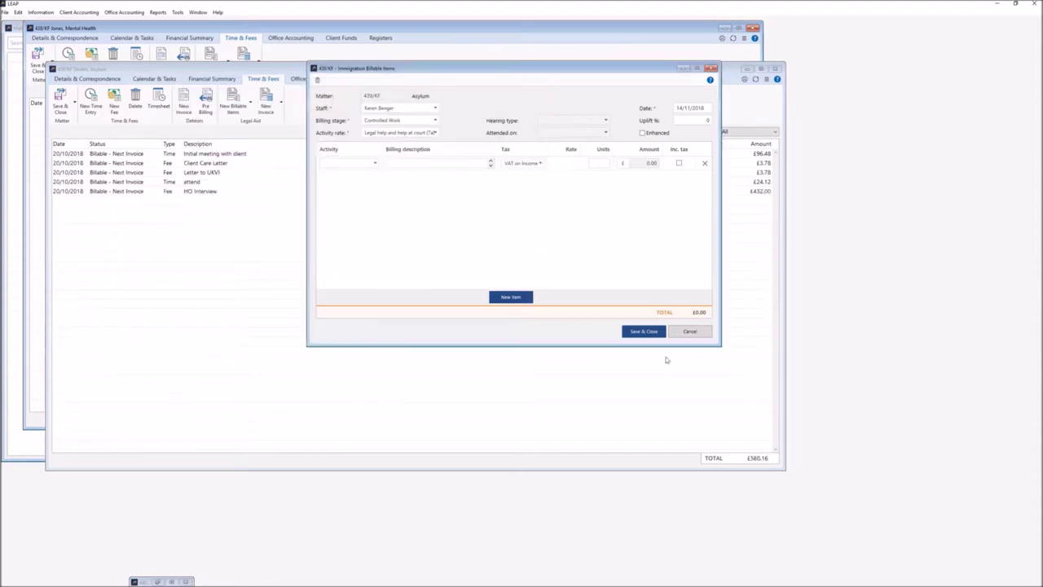
Discard the empty billable items form and view Asylum cost recoveries, showing parking at £12.50
click(688, 331)
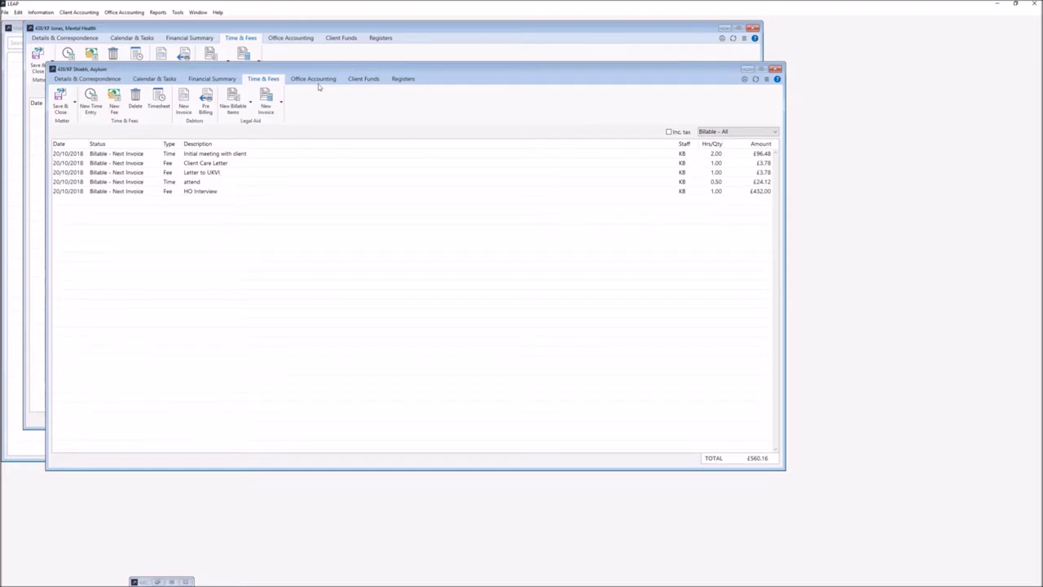
click(315, 79)
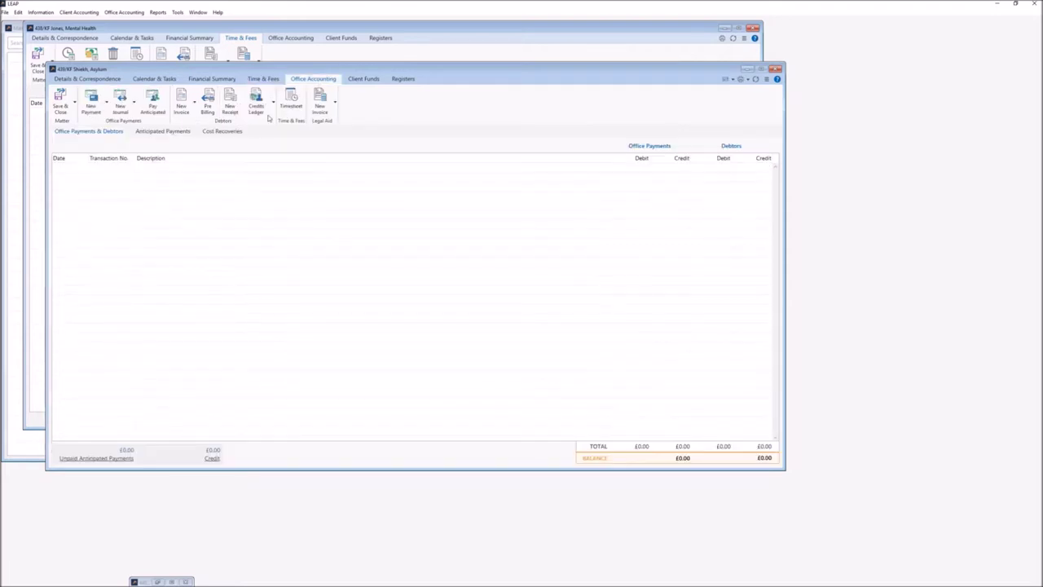
click(214, 132)
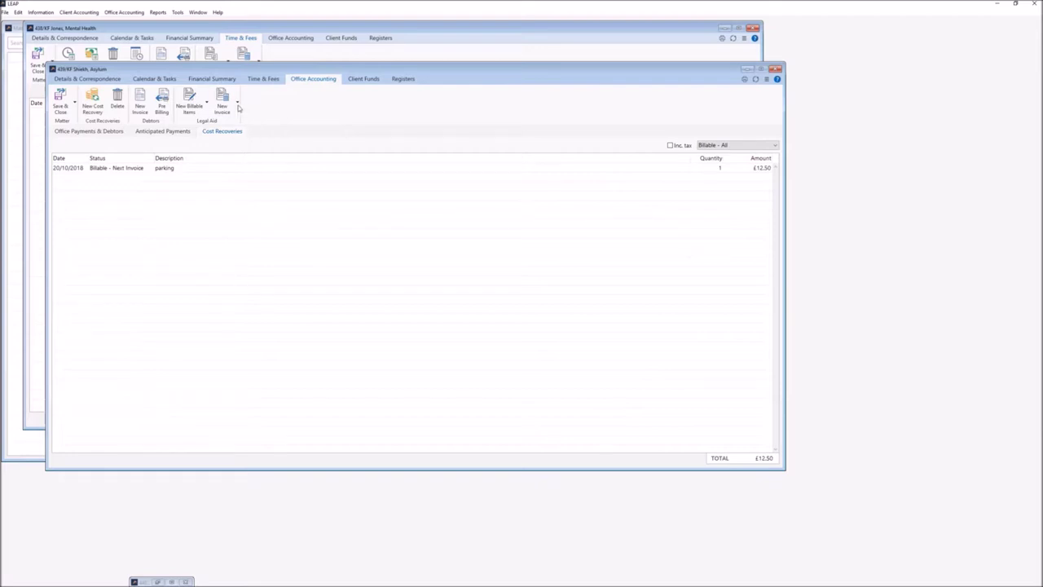
click(237, 108)
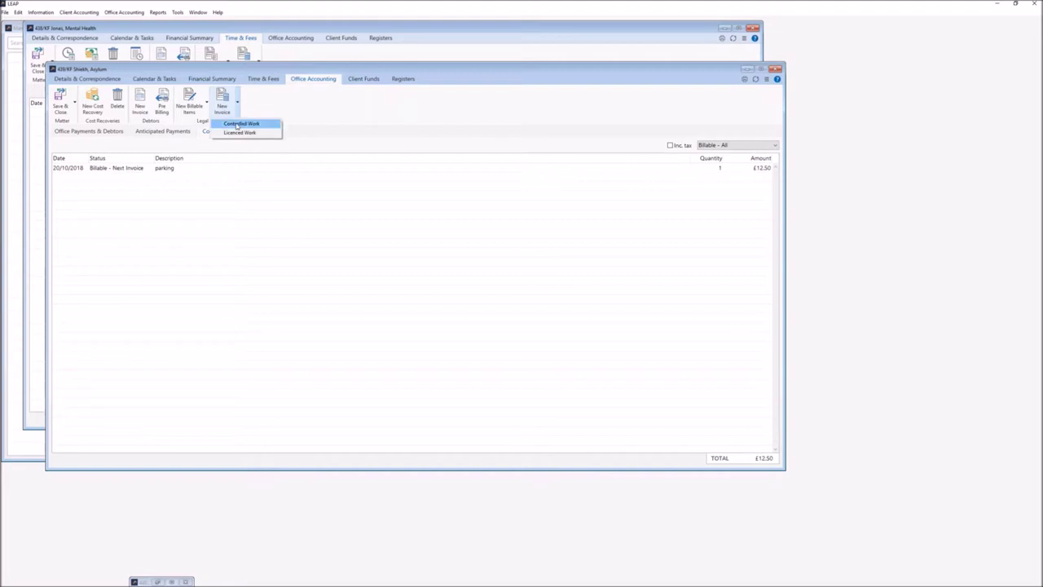
Start an Imm & Asylum Completed Matter Claim: IACB Stage 2b, IBAN Bail, outcome IE Application refused
click(237, 124)
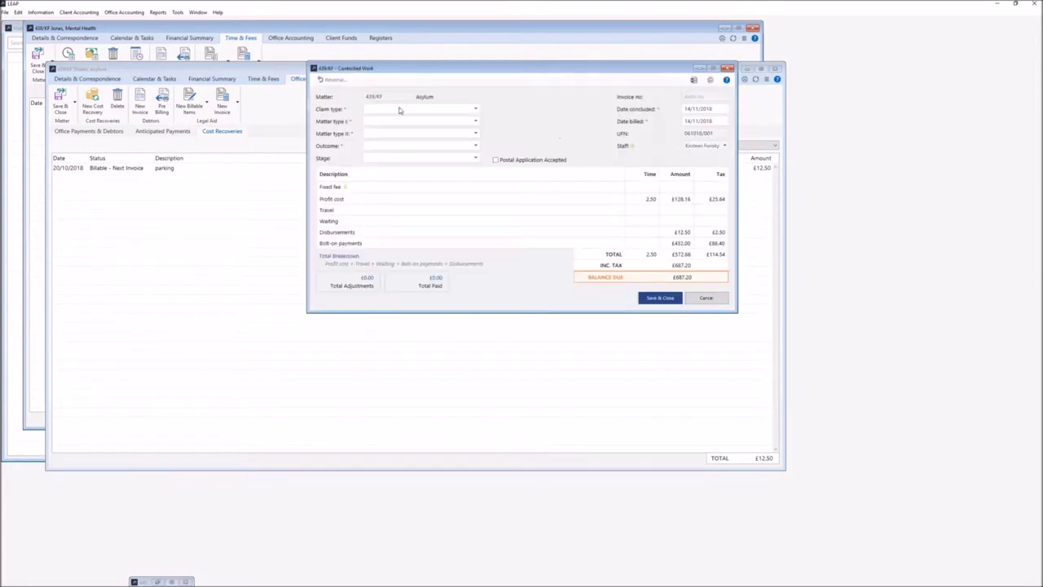
click(405, 108)
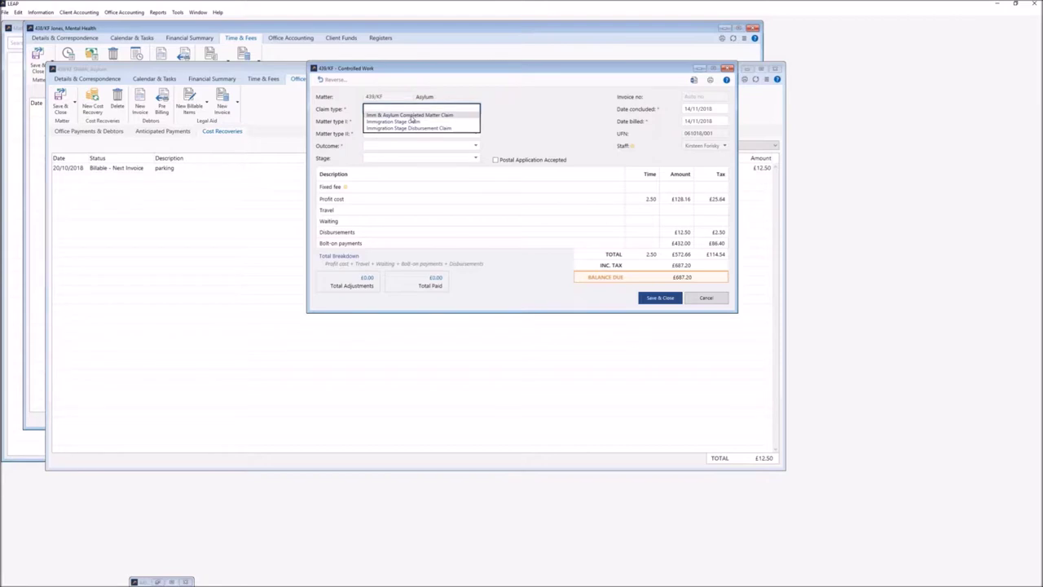
click(411, 115)
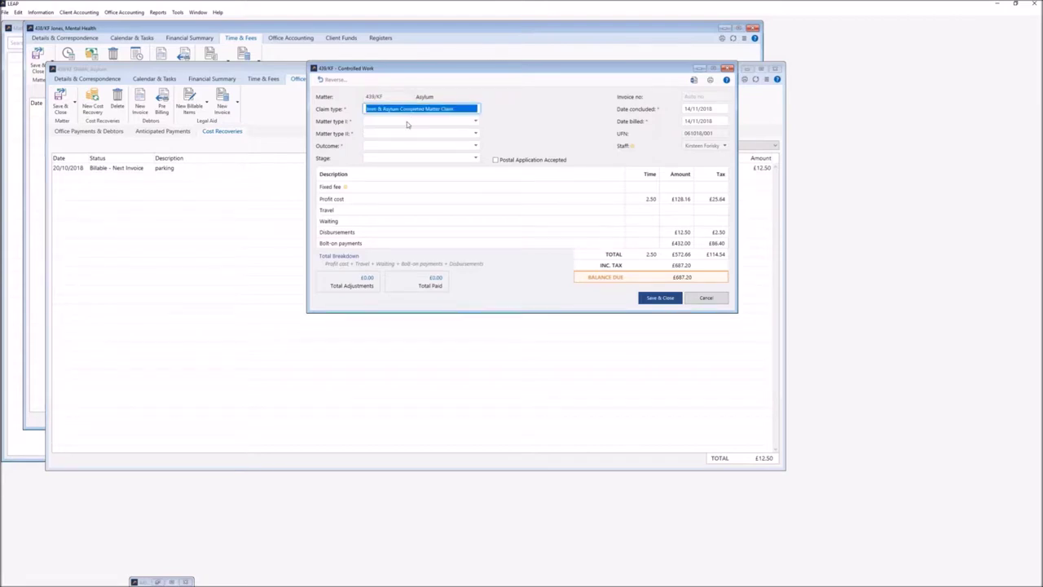
click(407, 121)
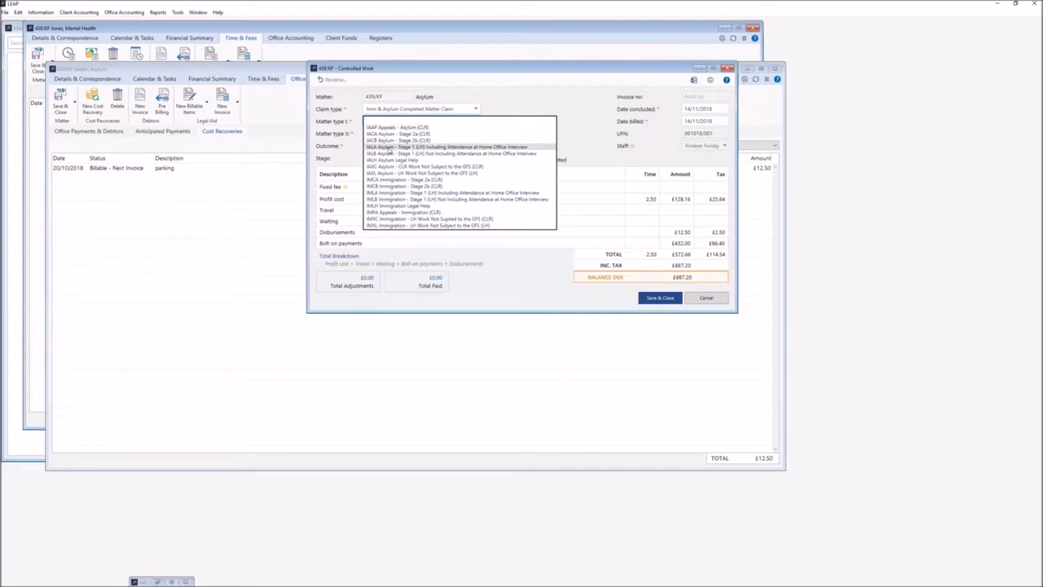
click(386, 141)
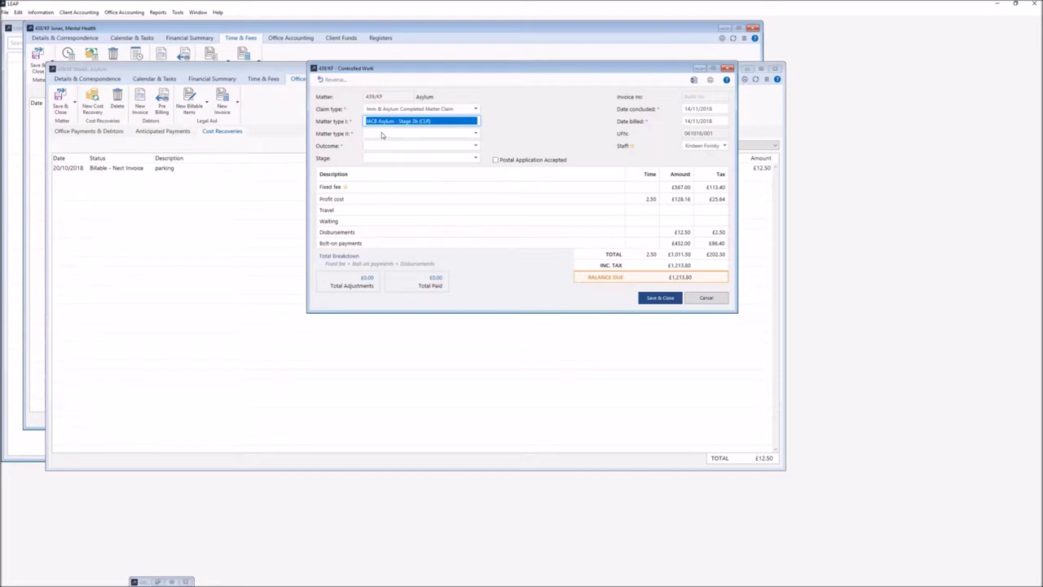
click(381, 135)
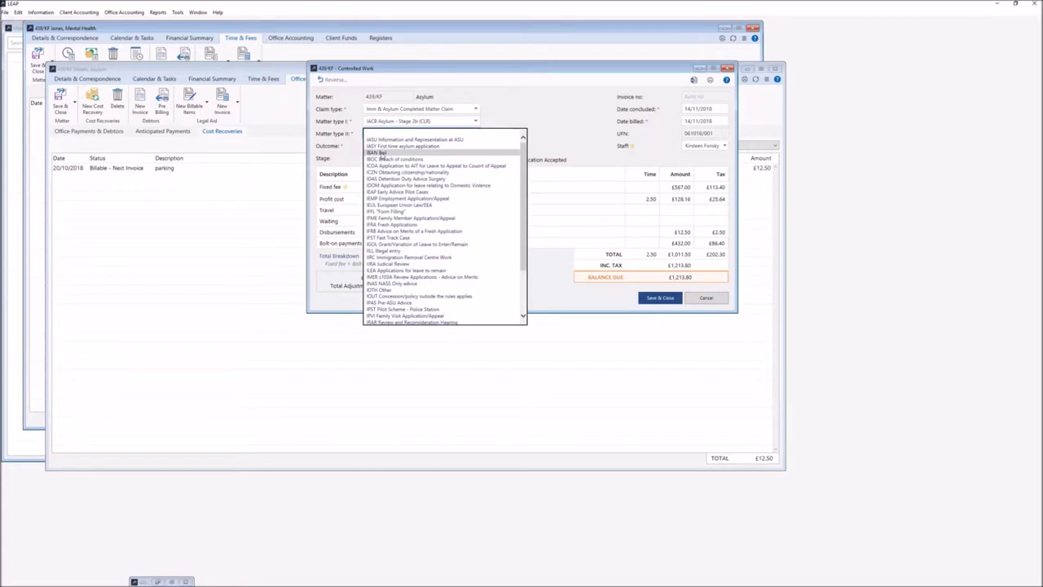
click(380, 154)
click(390, 144)
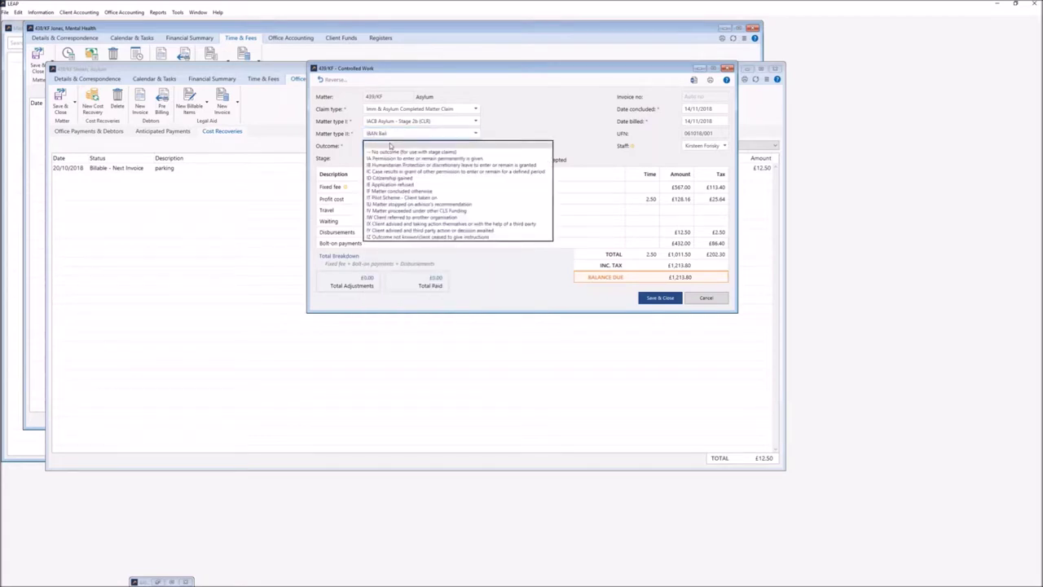
click(378, 185)
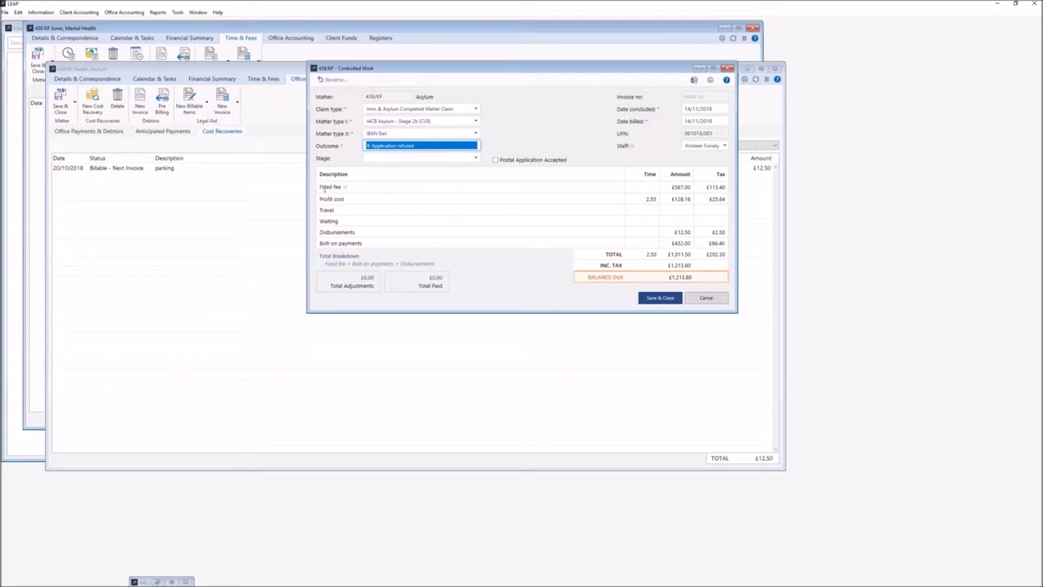
click(679, 186)
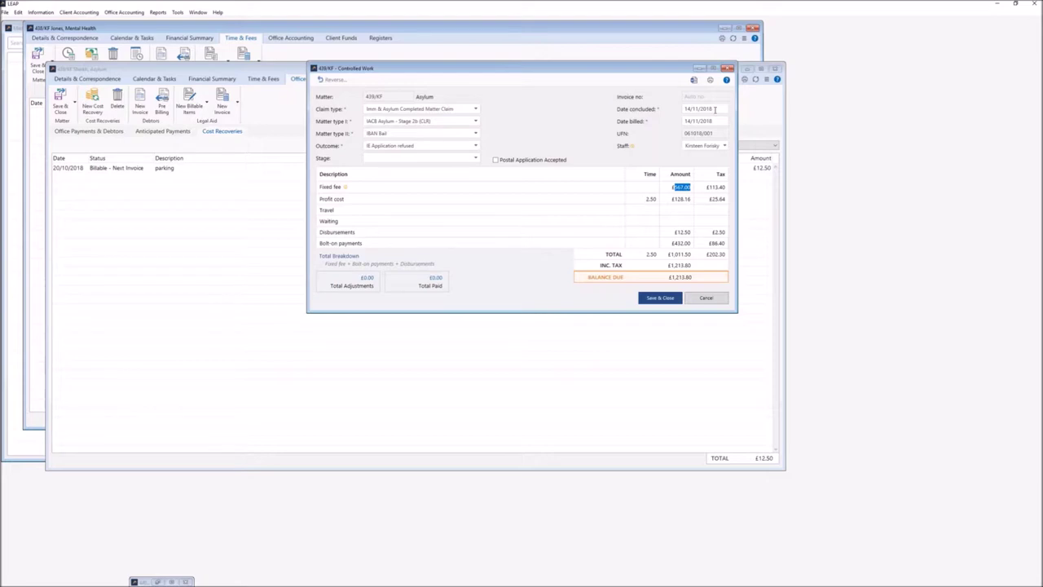
Set concluded date 20/10/2018, billed date 31/10/2018, and tick Postal Application Accepted
drag(720, 109, 667, 114)
text(20/10)
key(Tab)
key(Tab)
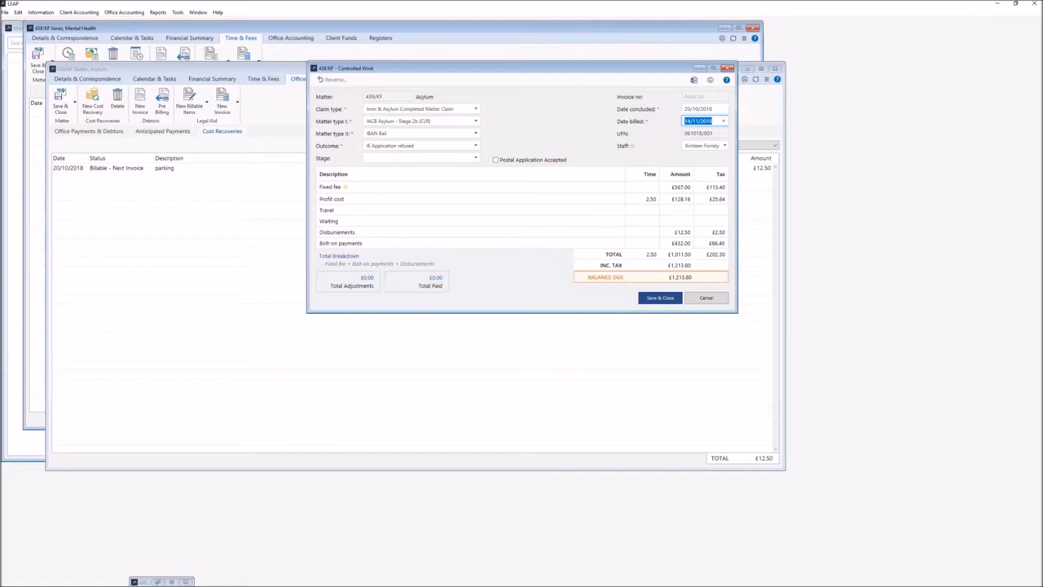
text(31/10)
click(419, 133)
key(Tab)
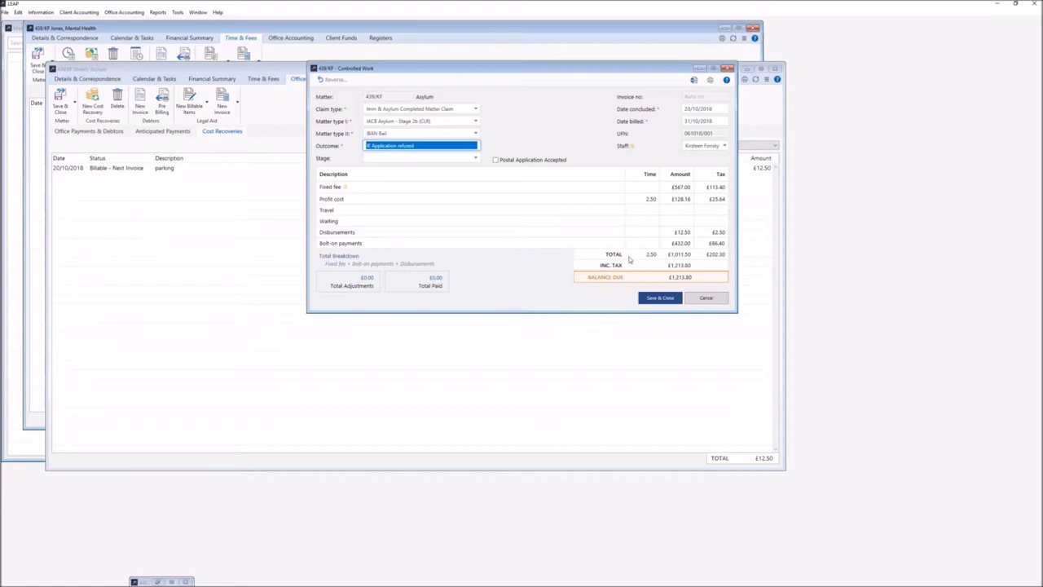
click(693, 80)
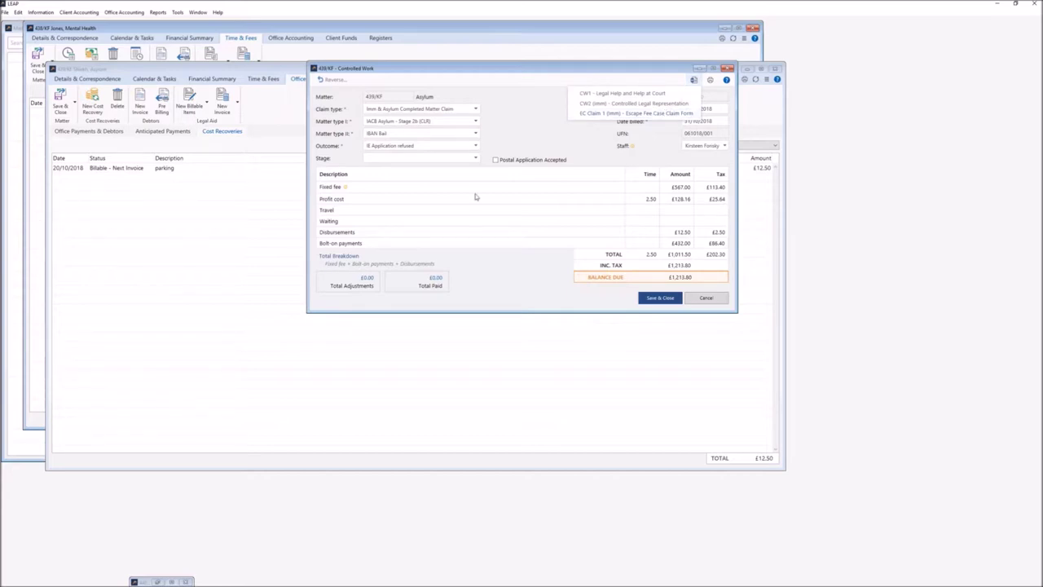
click(496, 160)
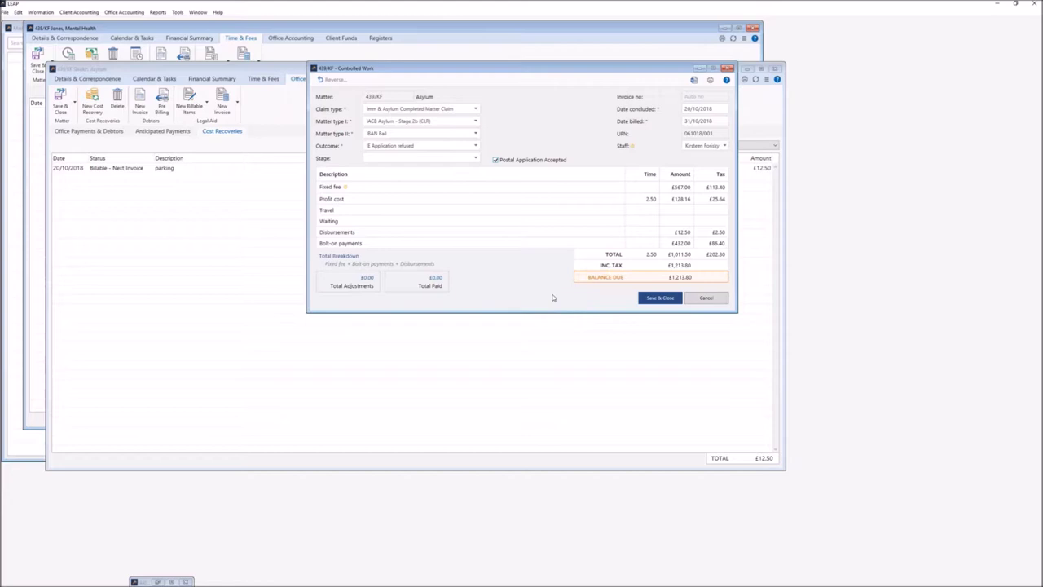
Save the Asylum Controlled Work invoice, clearing its cost recoveries to £0.00
click(659, 298)
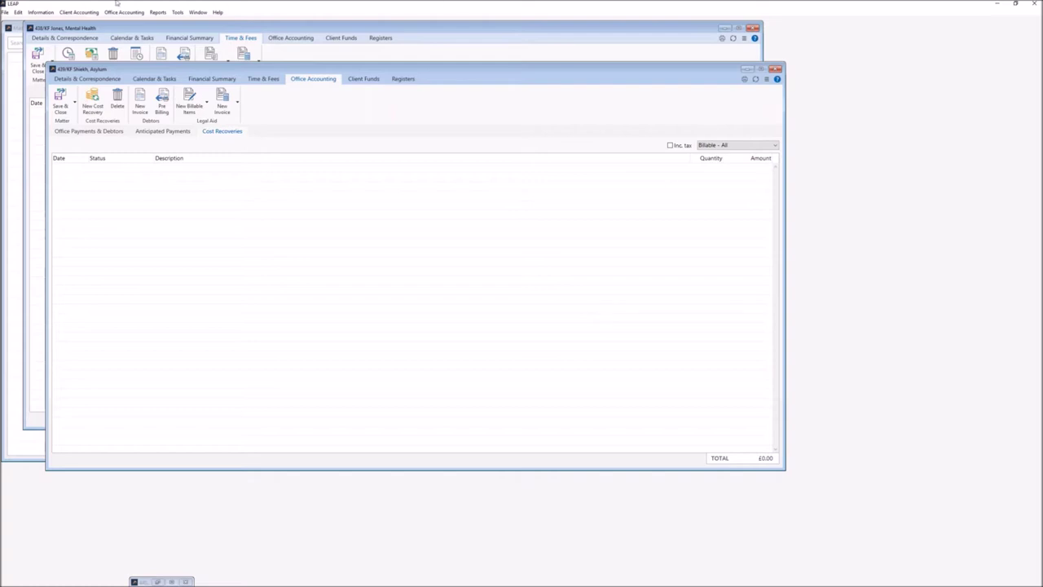
click(544, 306)
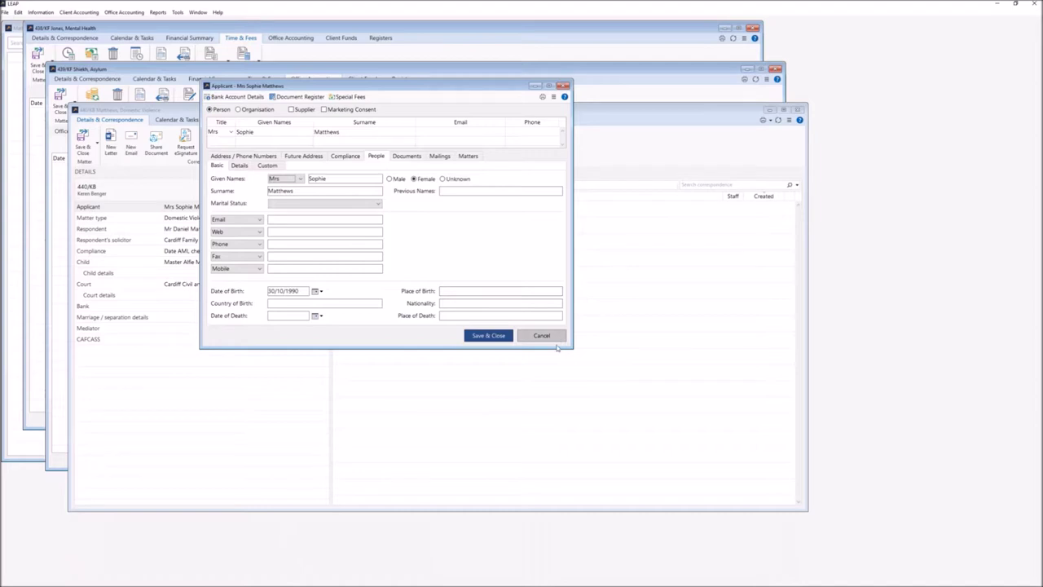
Review the applicant's personal, disability and UCN details on the People and Custom tabs, then save
click(554, 339)
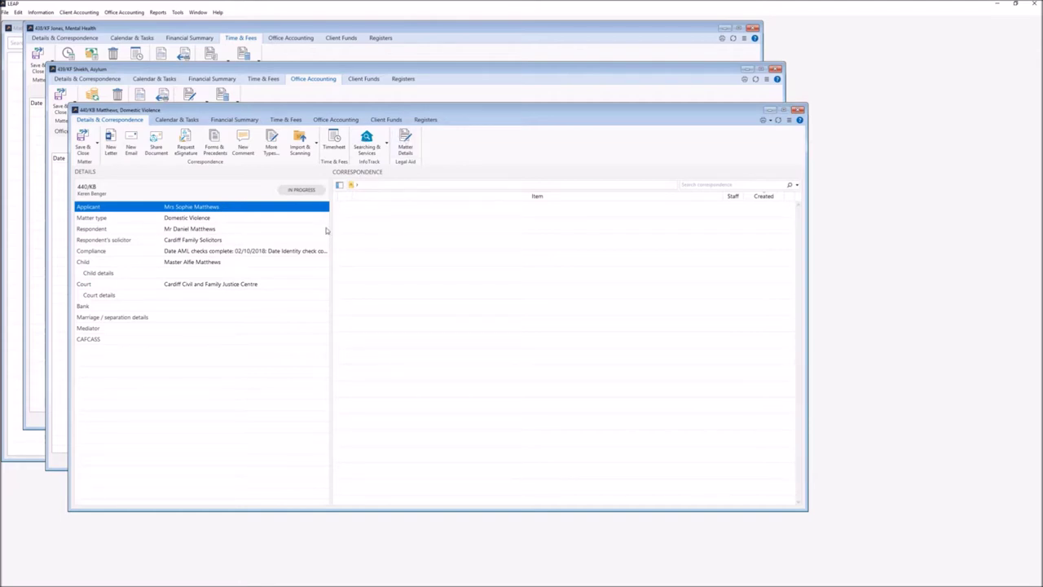
key(Return)
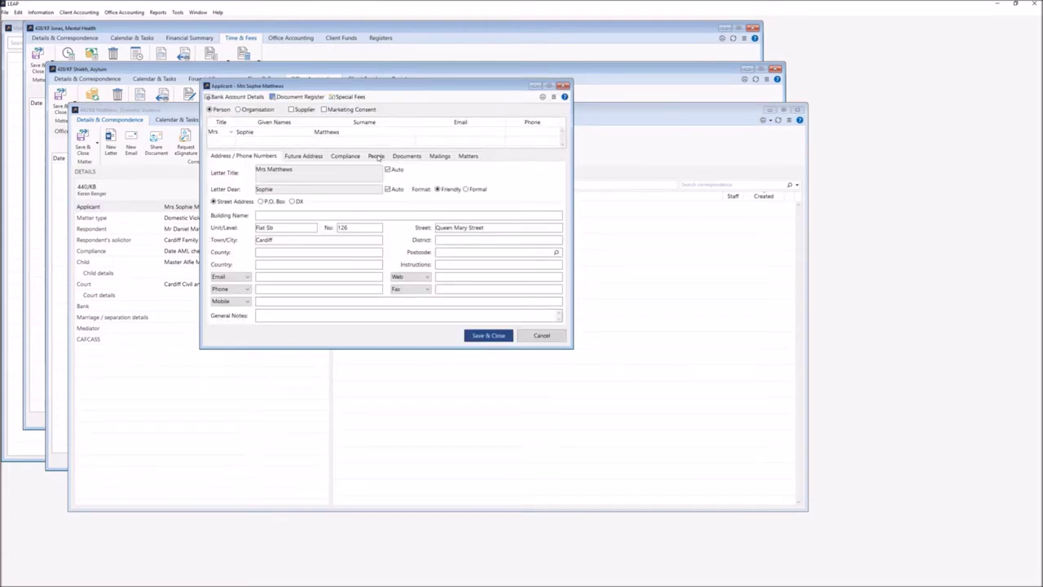
click(375, 155)
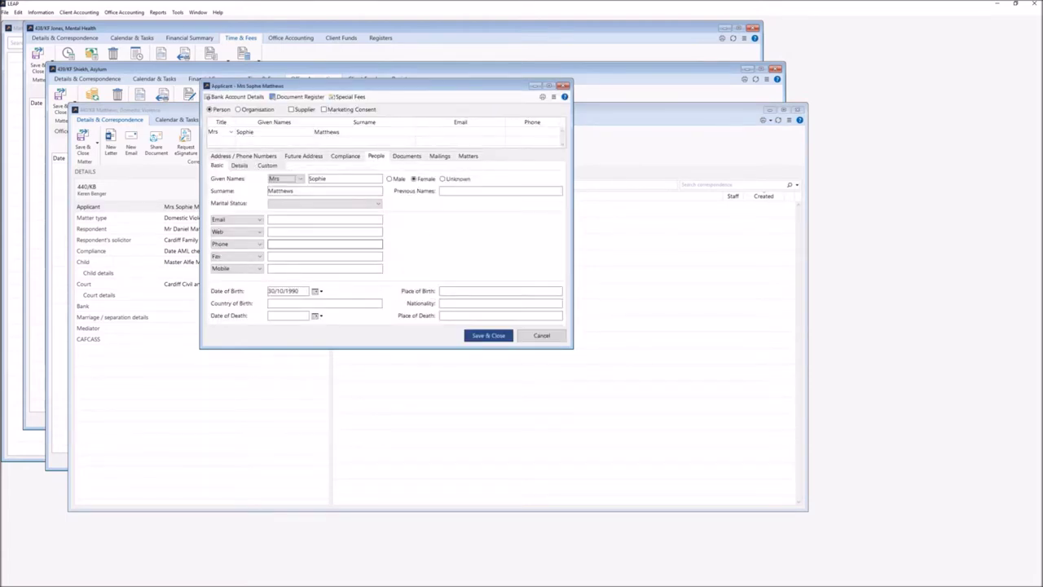
click(268, 166)
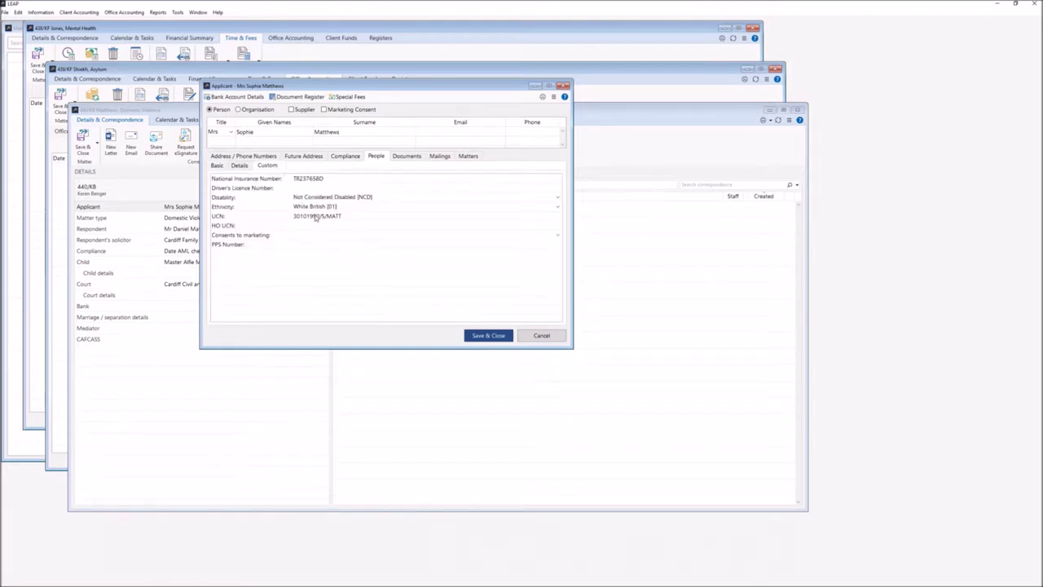
click(318, 197)
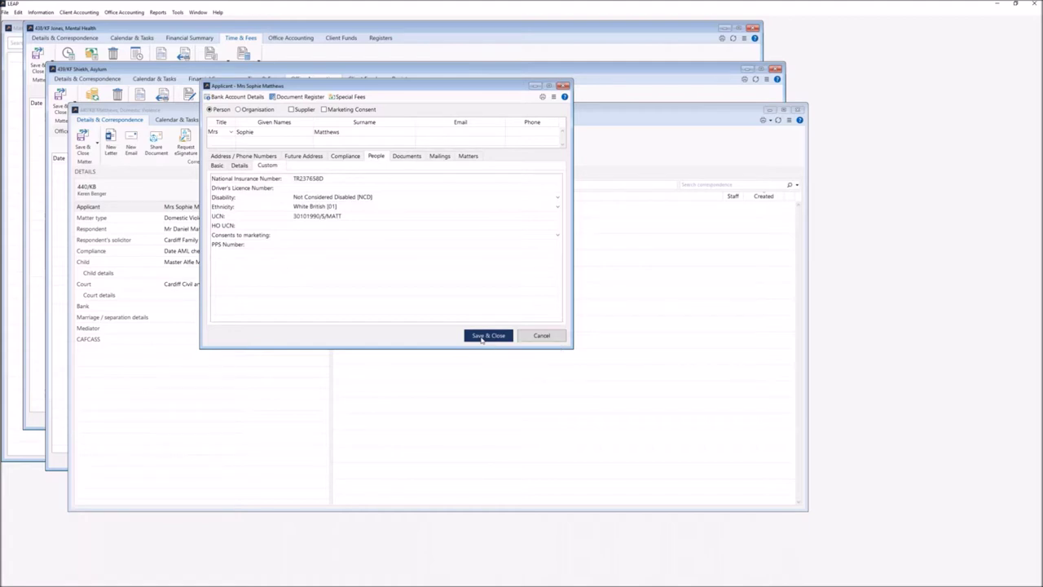
click(488, 335)
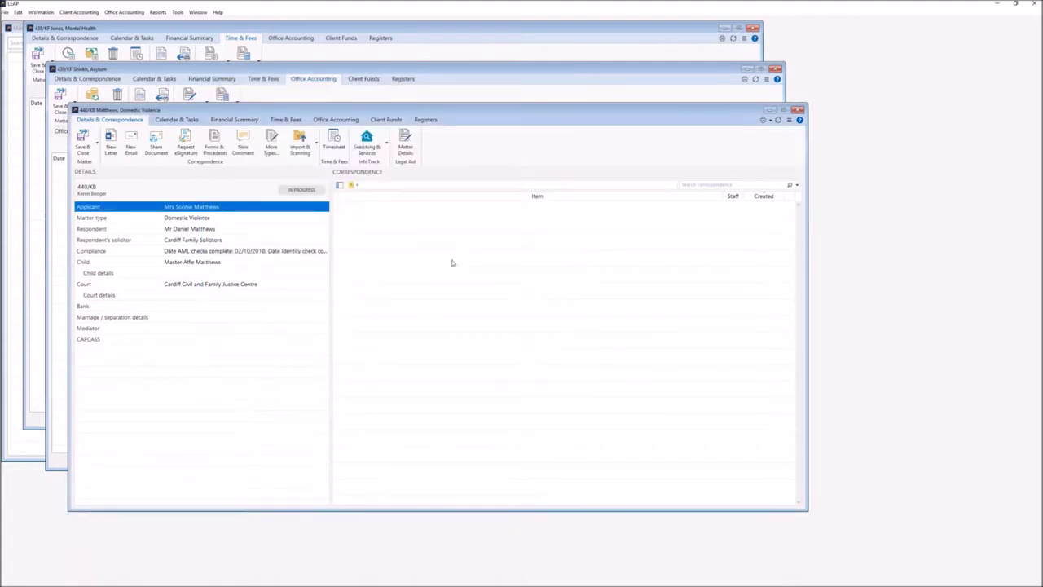
click(405, 153)
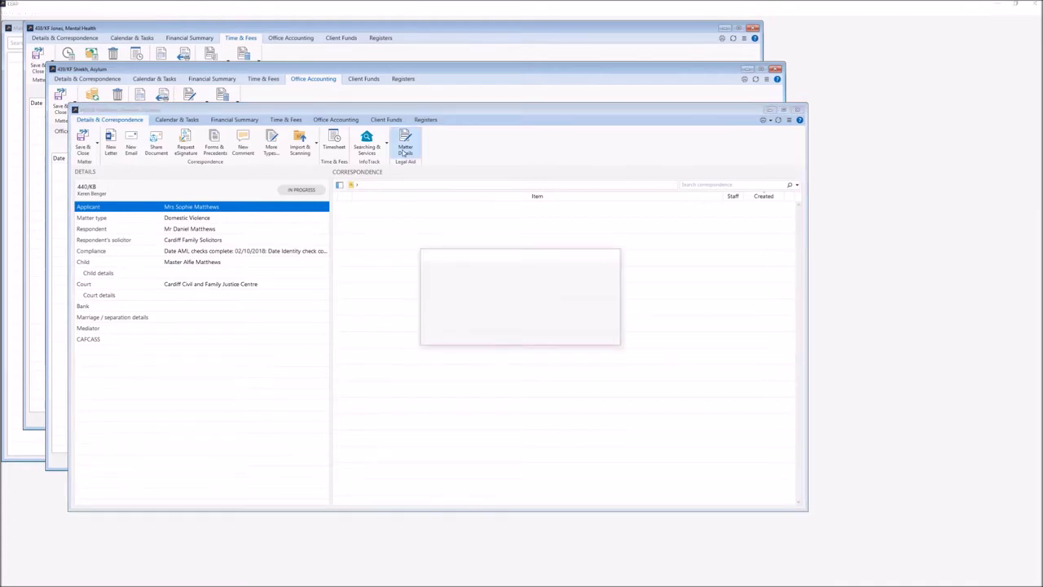
Save the matter and confirm its Legal Aid Details (Bridgend Branch, FPL10 Level 1 Divorce)
click(541, 336)
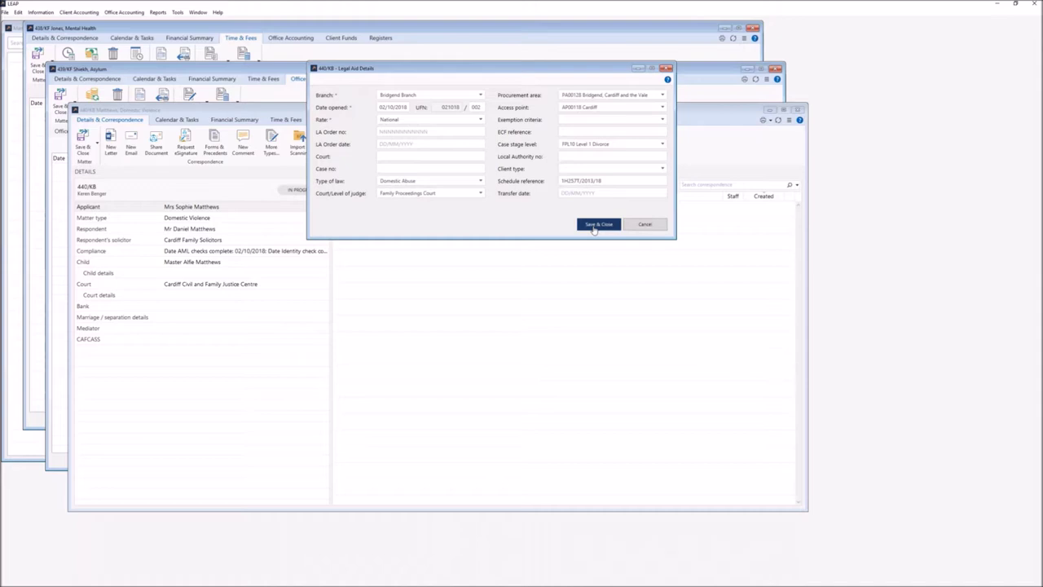
click(594, 228)
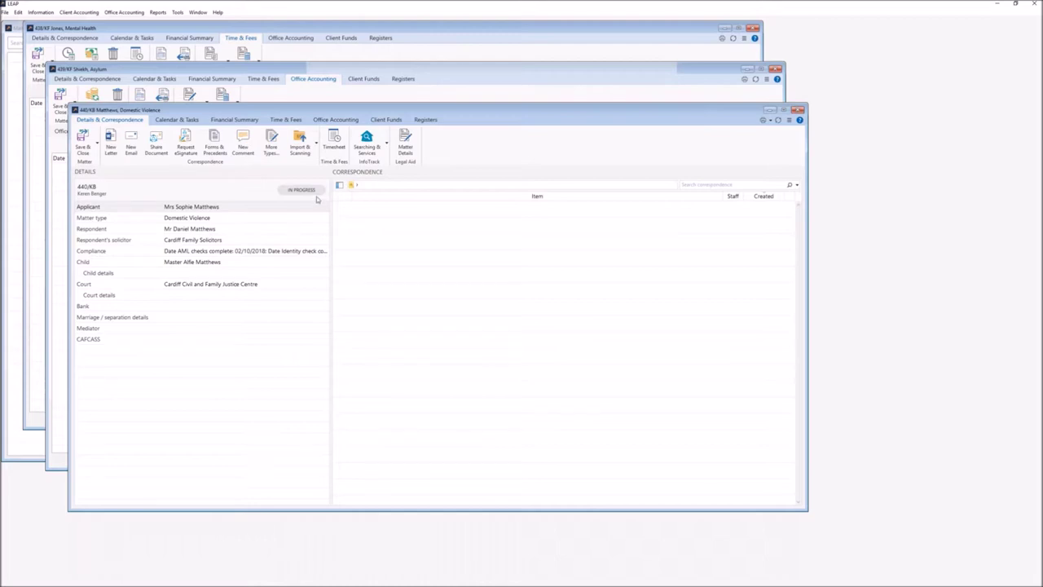
click(287, 120)
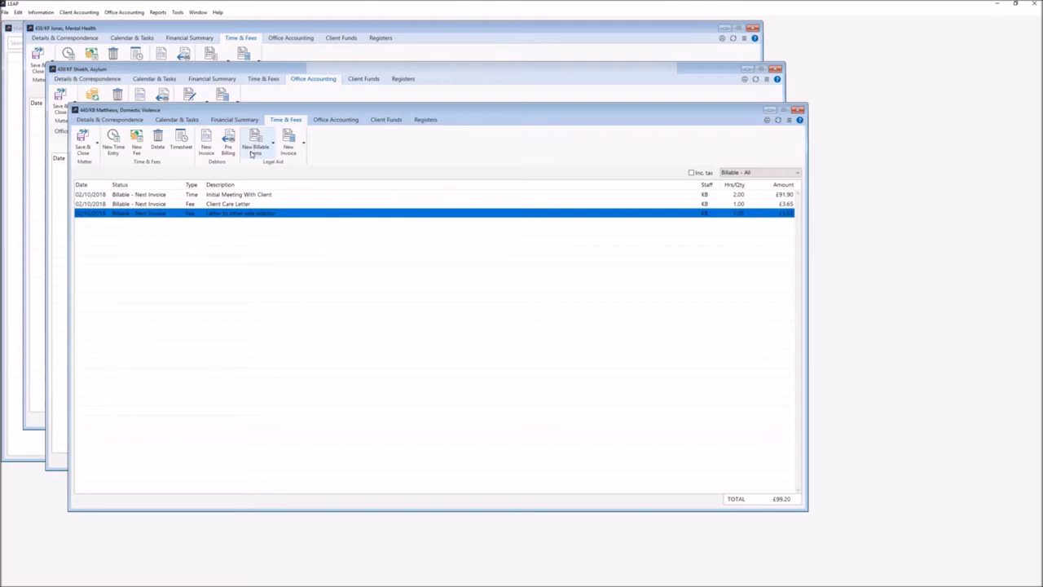
Start new family billable items dated 03/10/2018
click(255, 147)
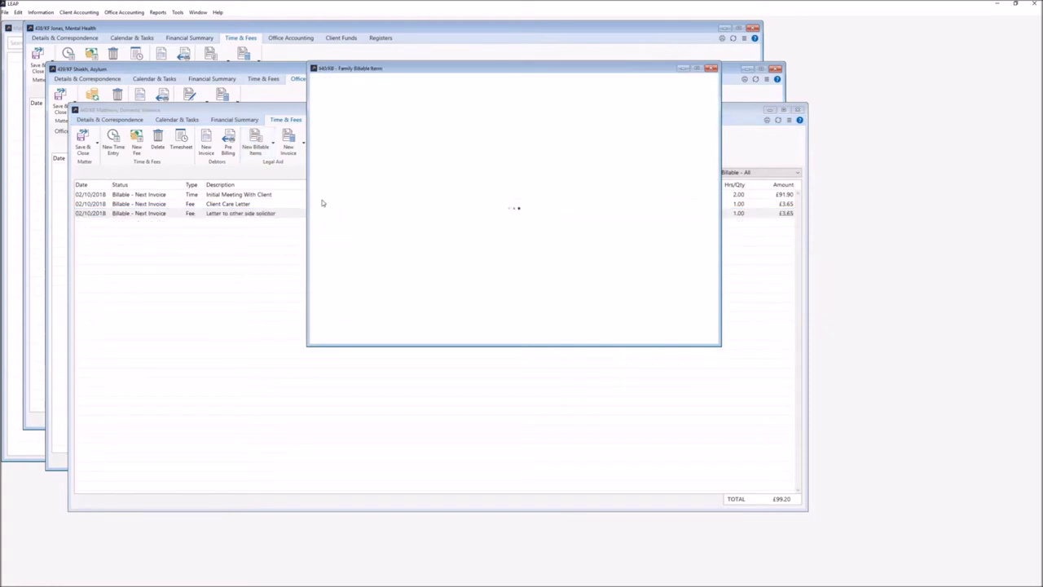
click(677, 110)
drag(677, 109, 668, 110)
text(03/10/2018)
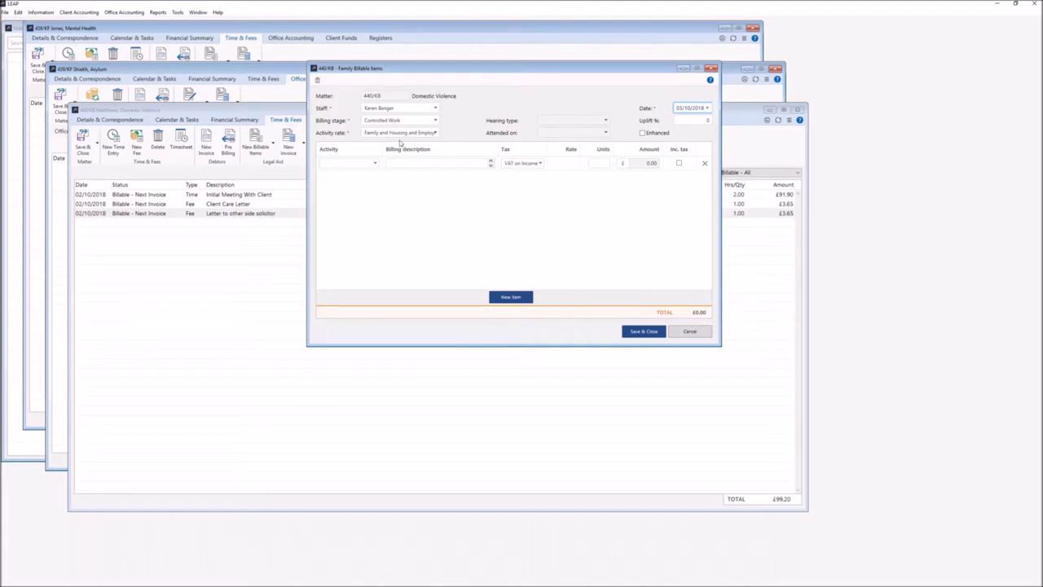
Add a Preparation item 'Prep of documents' with 10 units (£45.95) and save it
click(375, 163)
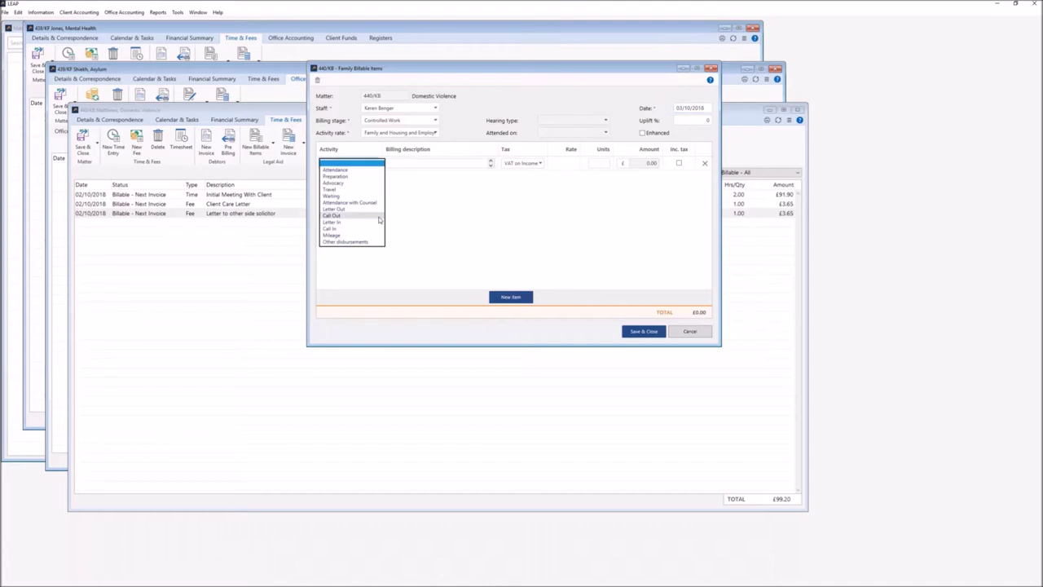
click(335, 176)
click(417, 163)
text(Pr)
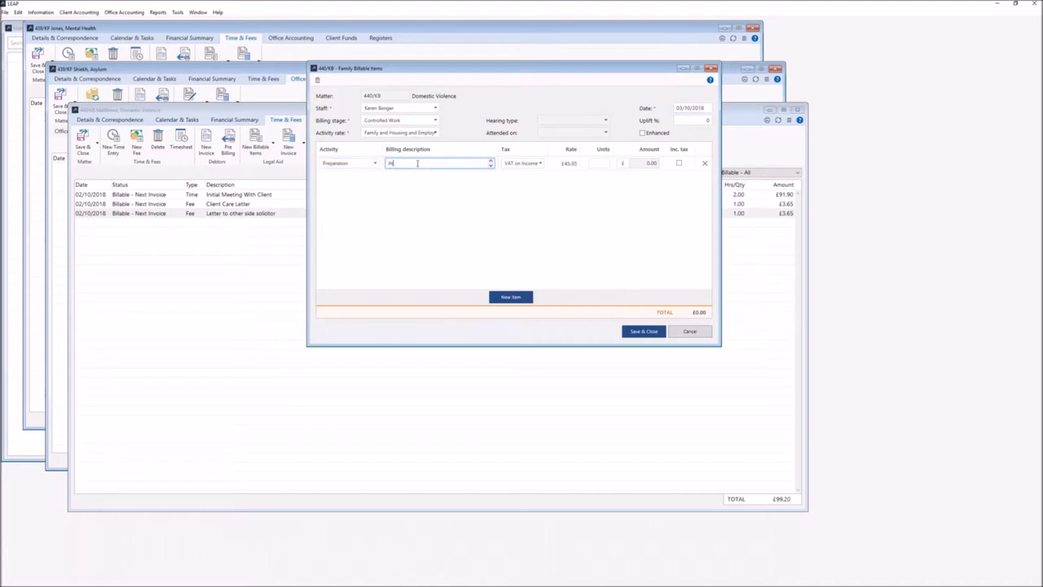
text(ep of documents)
click(599, 163)
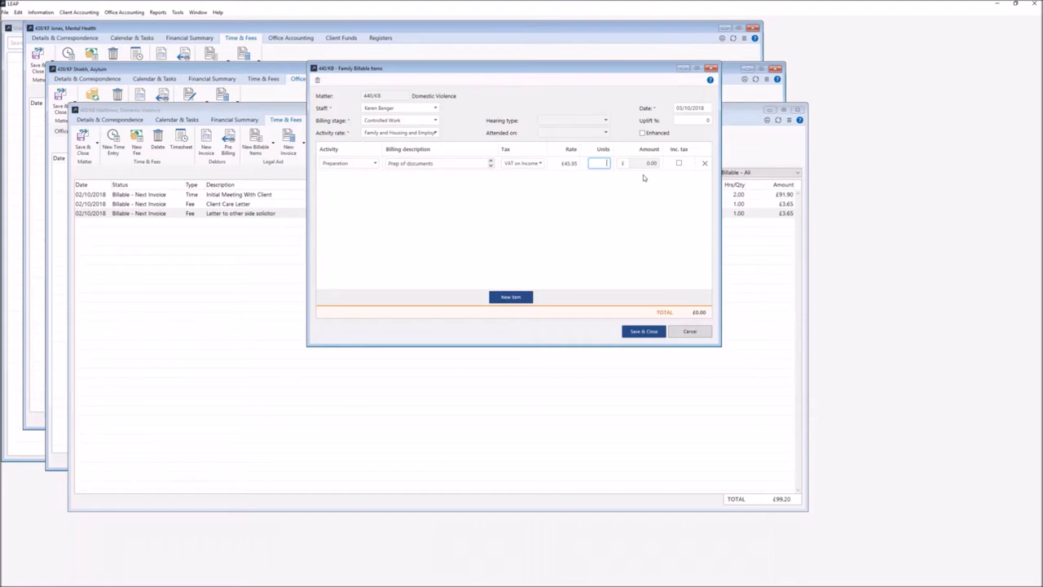
text(10)
click(643, 334)
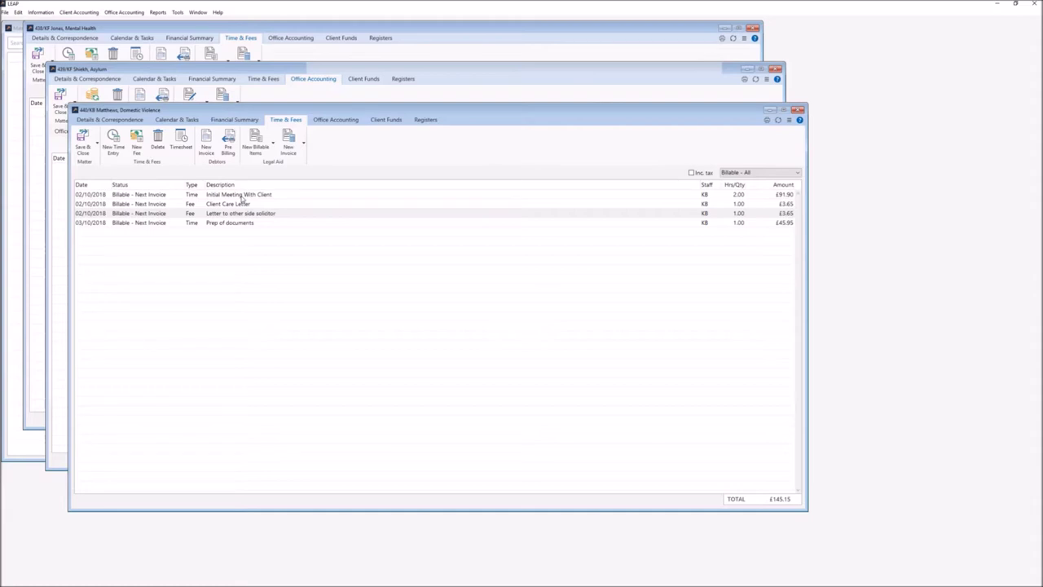
click(242, 196)
double_click(242, 195)
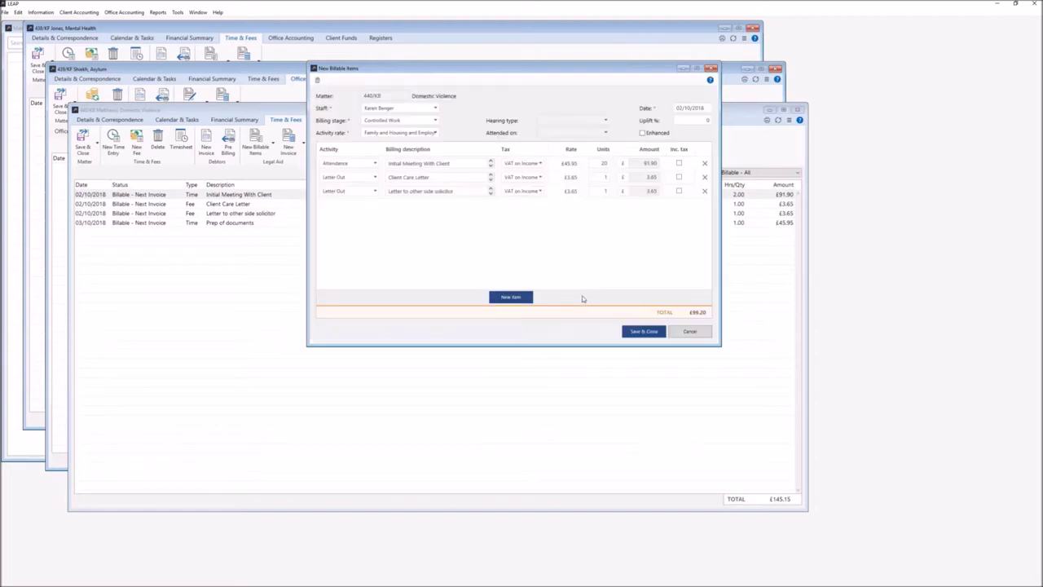
click(692, 332)
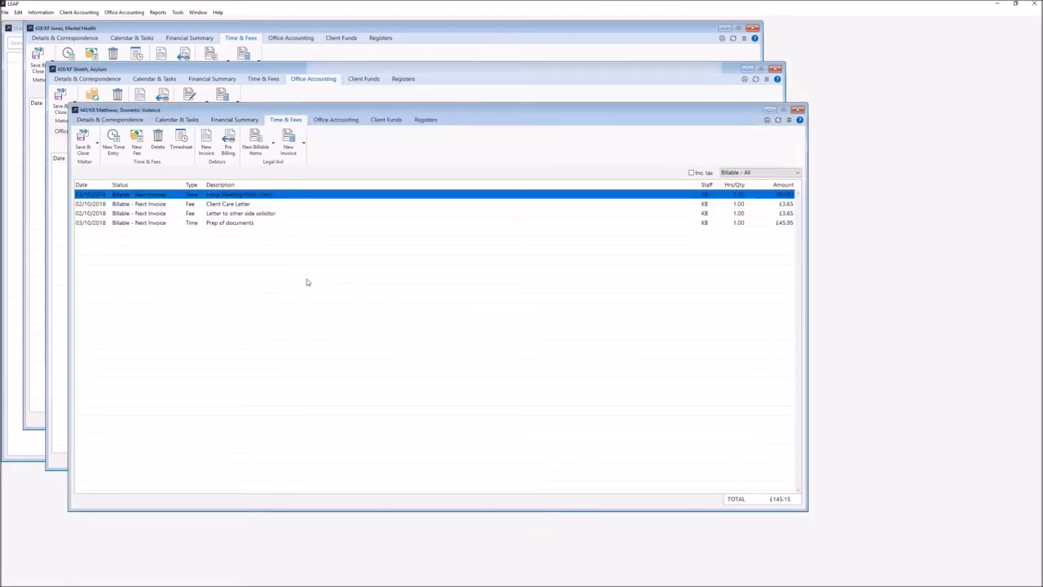
click(346, 121)
Start a new Expert Fee billable item in the Domestic Violence matter's cost recoveries
click(254, 172)
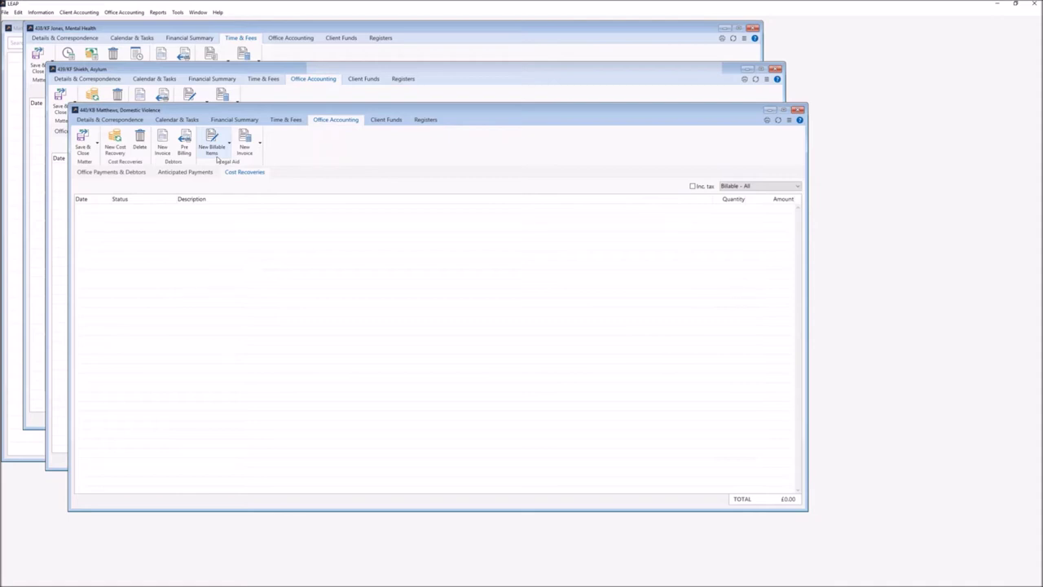
click(212, 151)
click(229, 145)
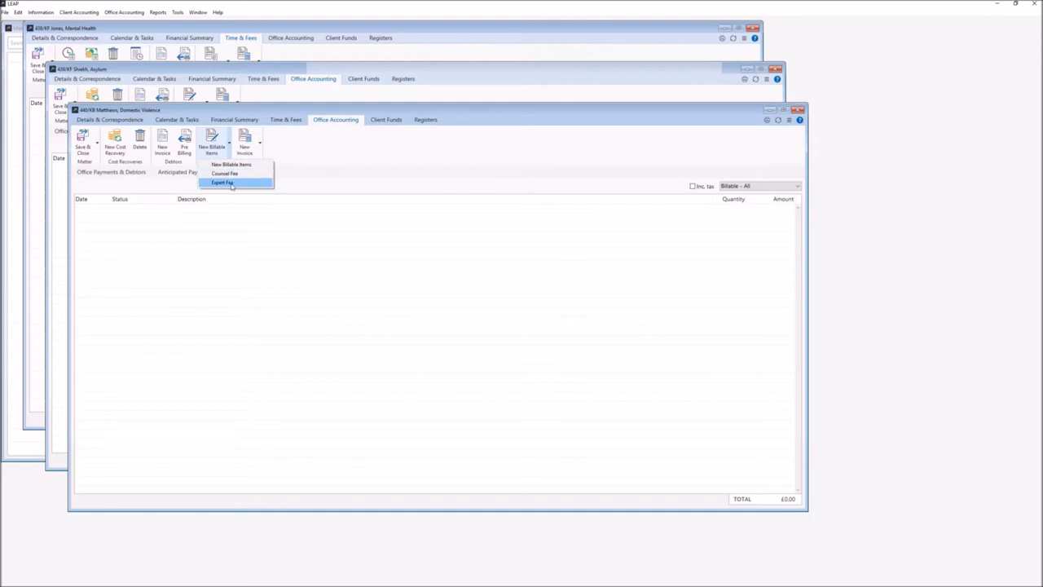
click(232, 185)
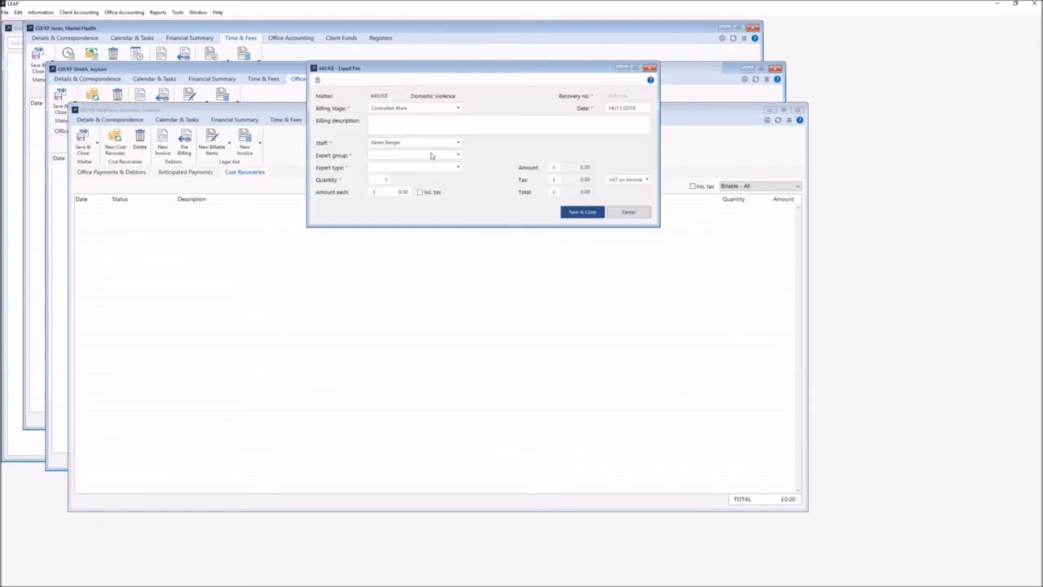
Set expert group LAB and type DNA-preparation of report at £72.00, then save
click(432, 157)
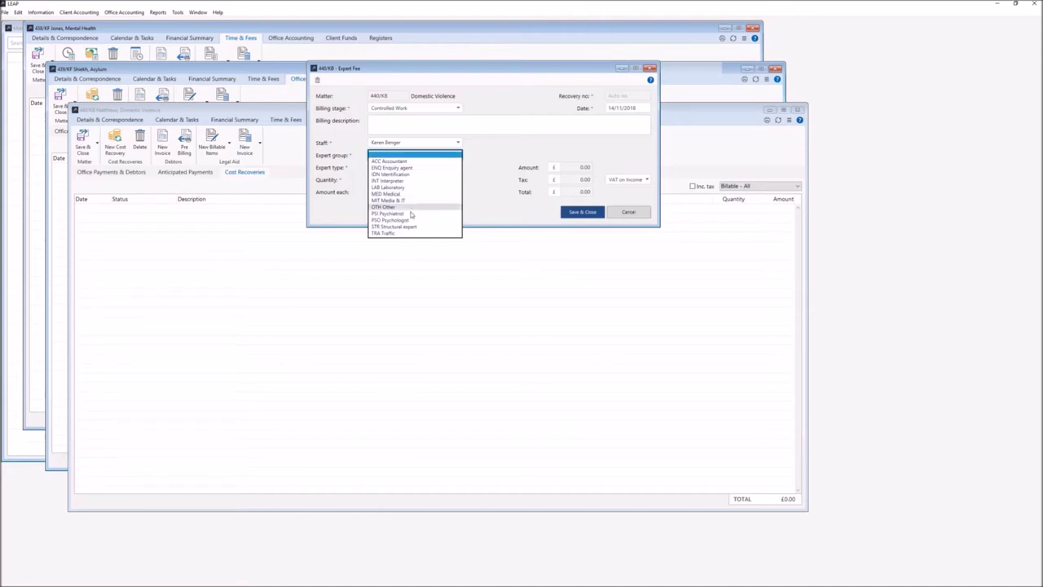
click(407, 187)
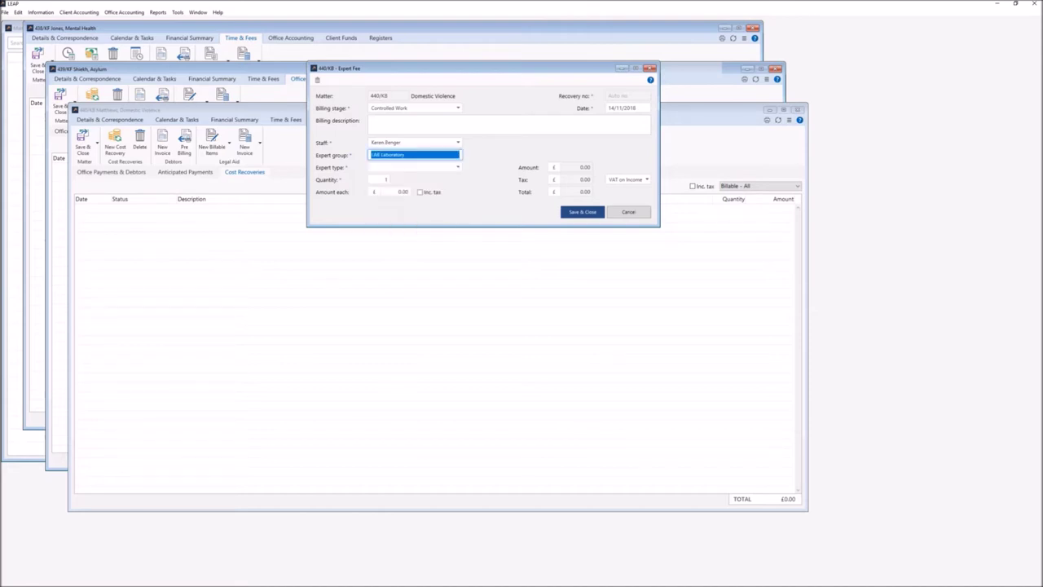
click(415, 167)
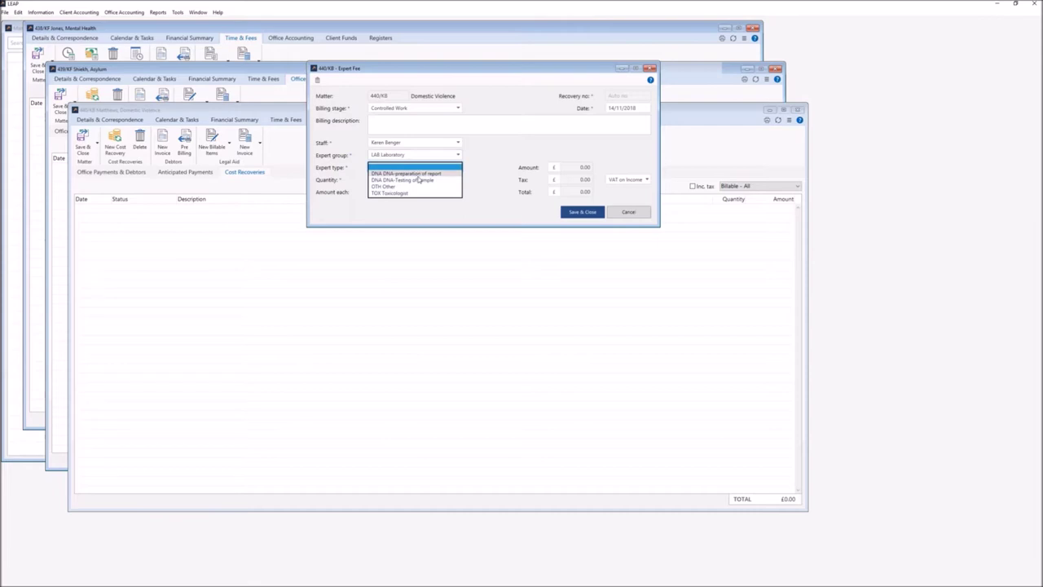
click(407, 174)
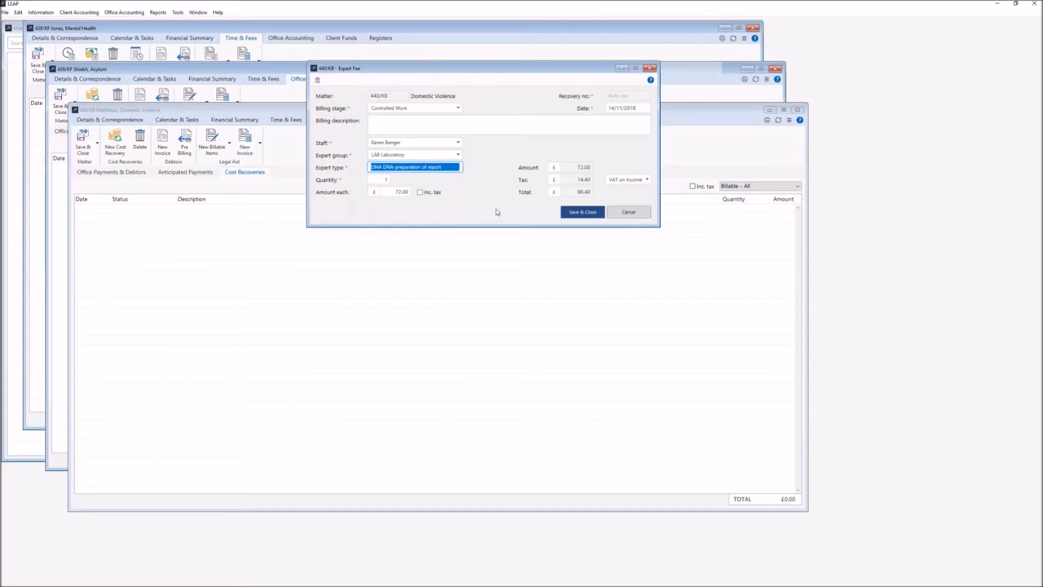
click(392, 191)
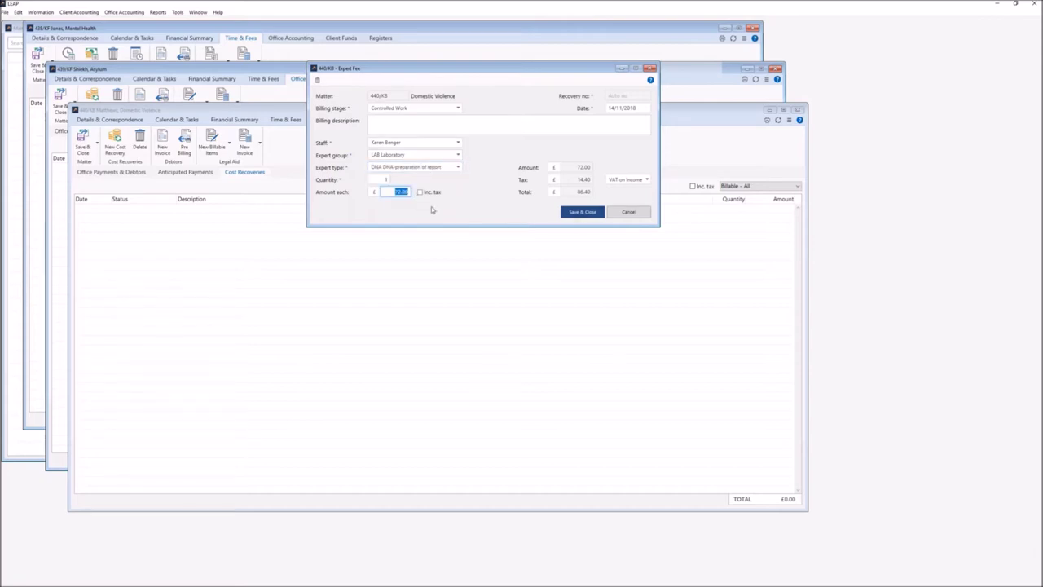
click(430, 206)
click(582, 212)
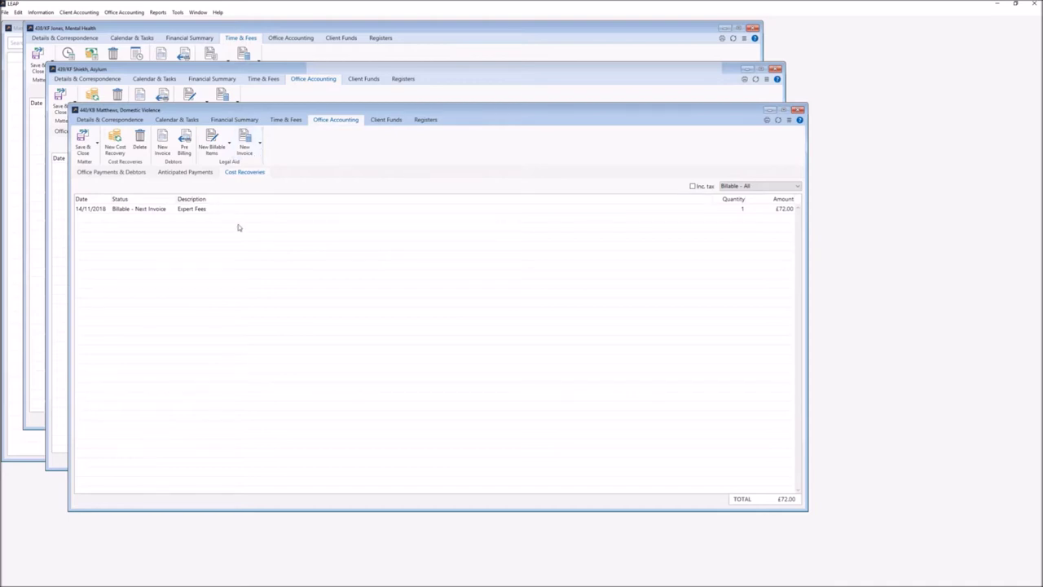
Create a Controlled Work legal aid invoice with matter type I set to FAMI
click(259, 145)
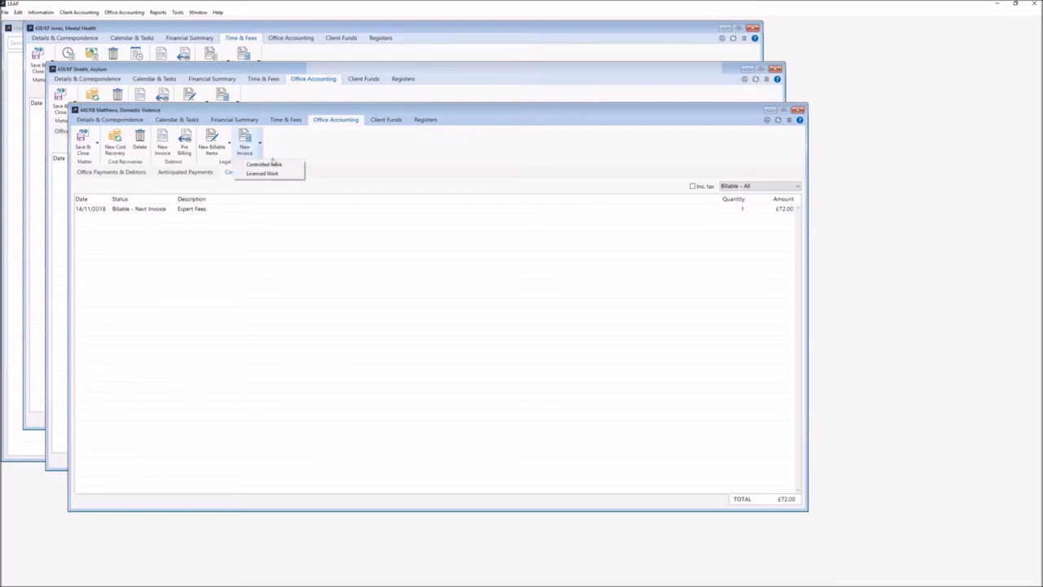
click(288, 166)
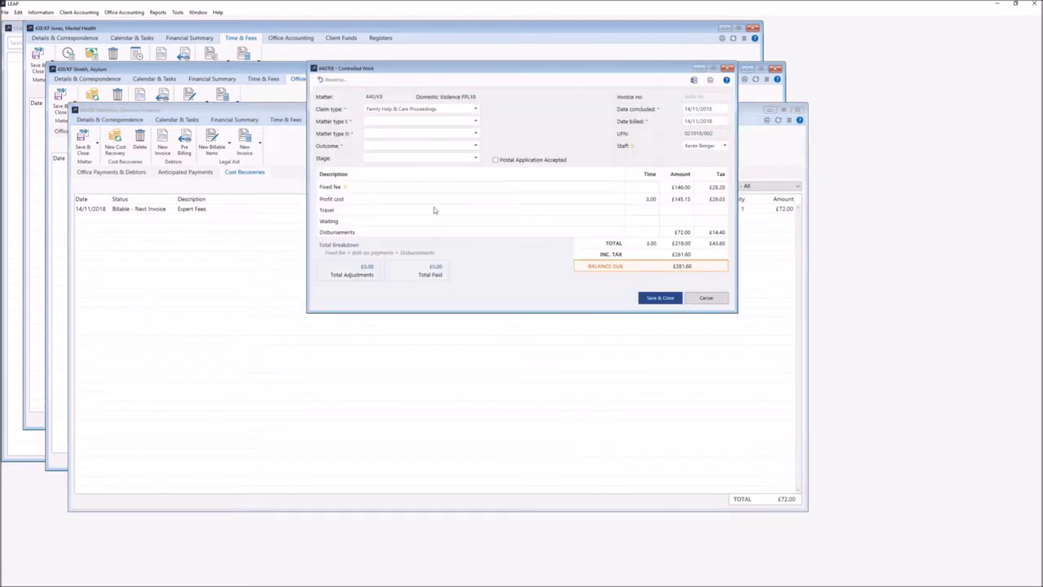
click(445, 121)
click(445, 123)
click(423, 133)
click(423, 132)
Set matter type II to FCHS and the outcome to FG
click(424, 132)
click(429, 148)
click(428, 150)
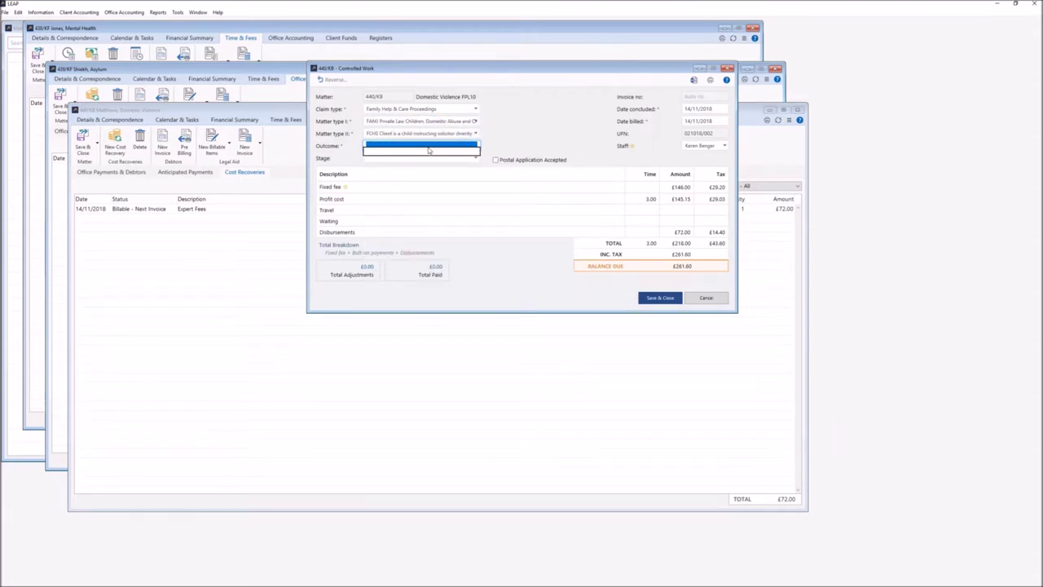
click(429, 150)
click(439, 194)
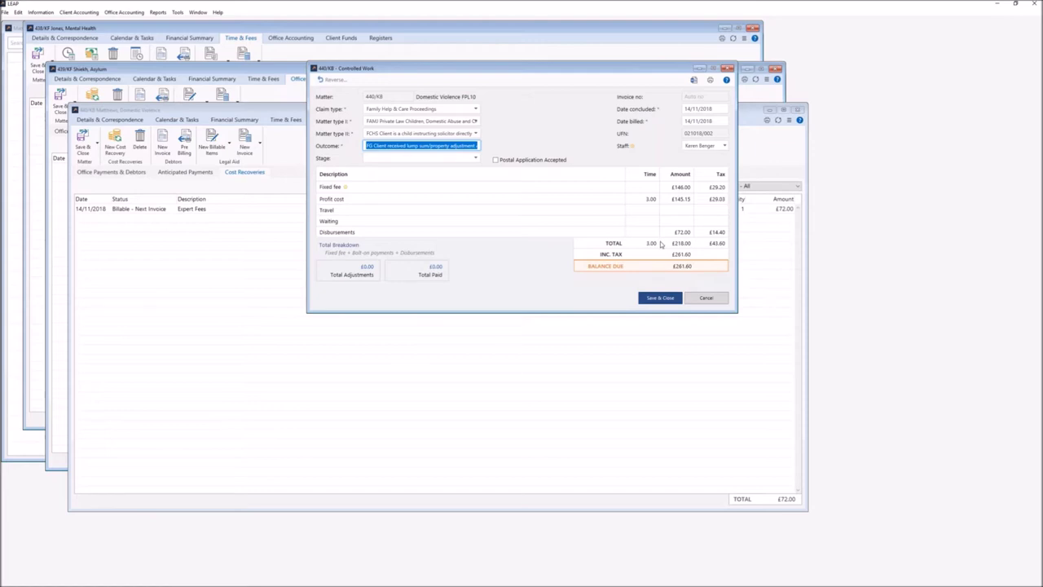
Enter date concluded 15/10 and date billed 31/10/2018, then save and close the invoice
click(712, 108)
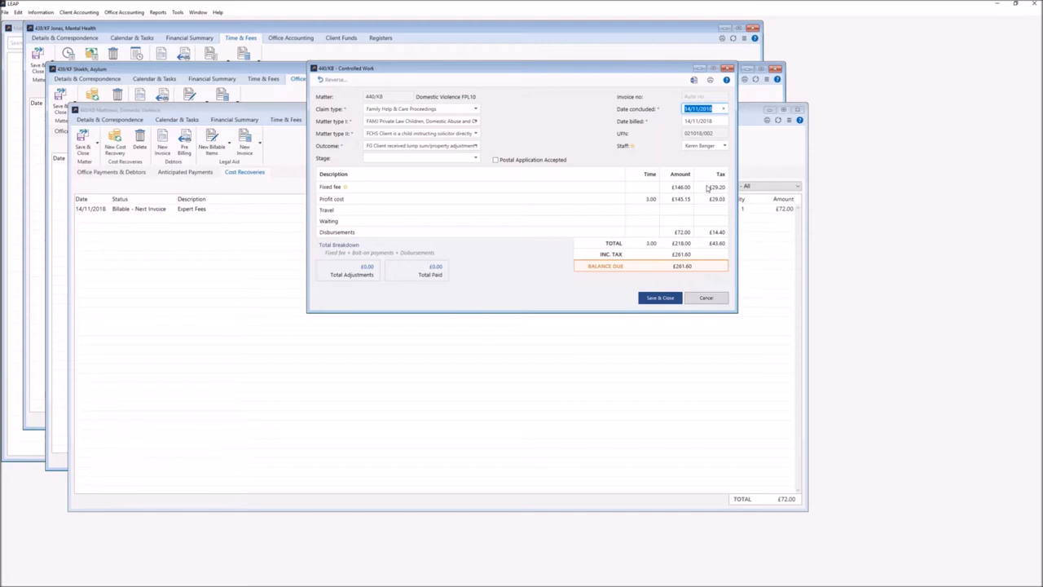
text(015/10)
key(Tab)
key(Tab)
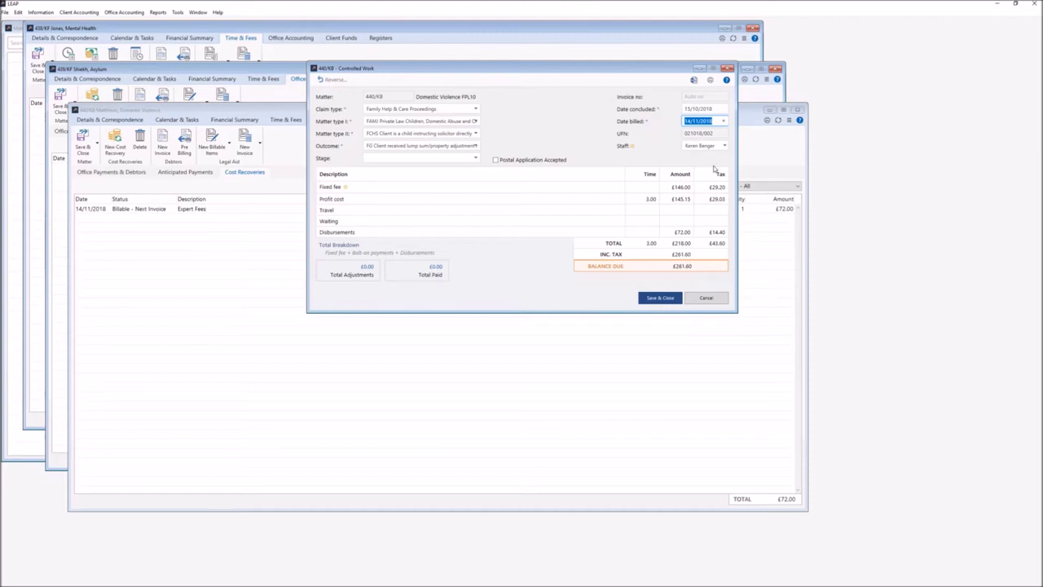
text(31/10/2018)
click(648, 153)
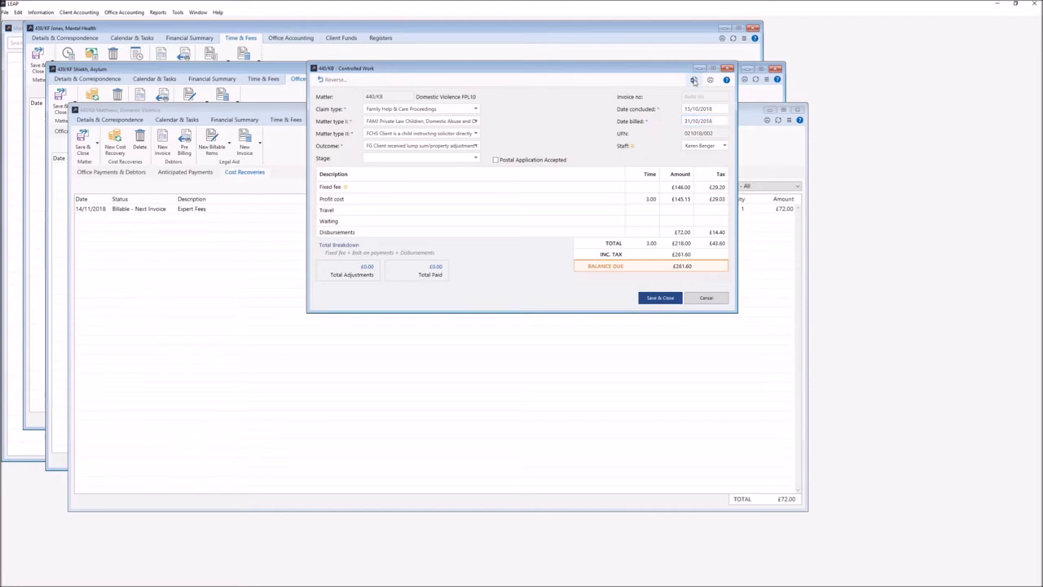
click(692, 81)
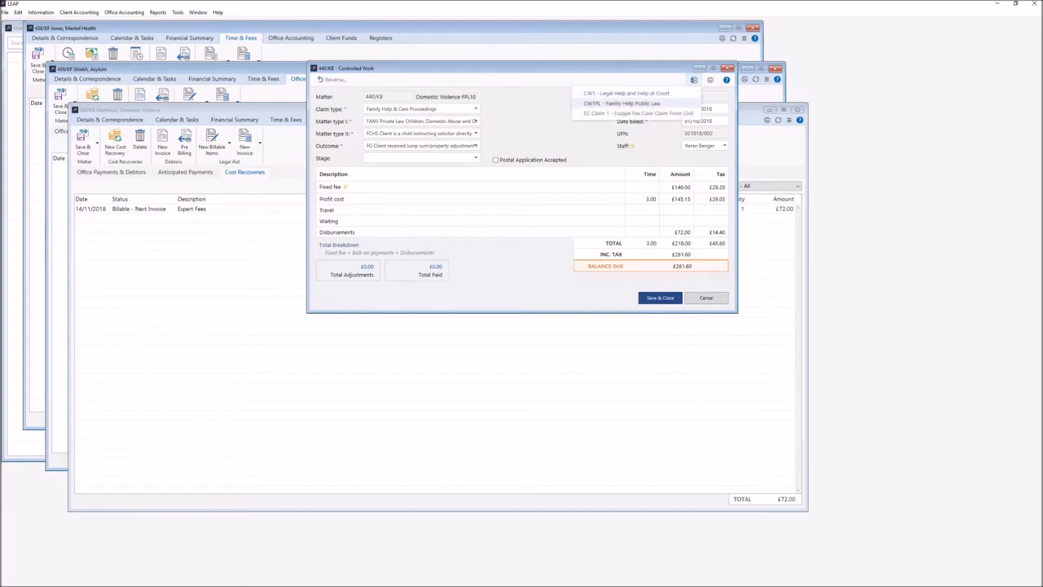
click(595, 145)
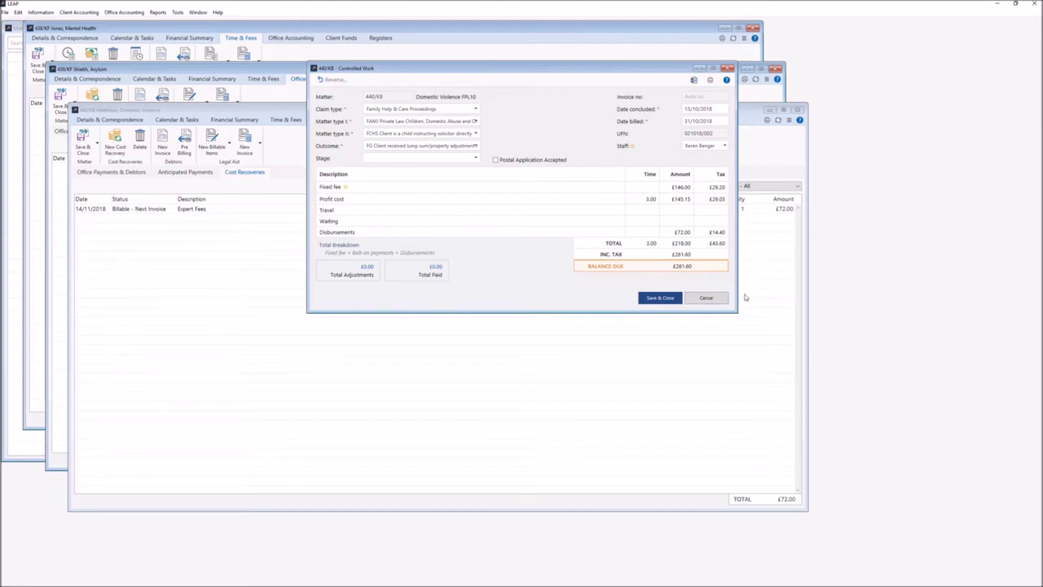
click(659, 301)
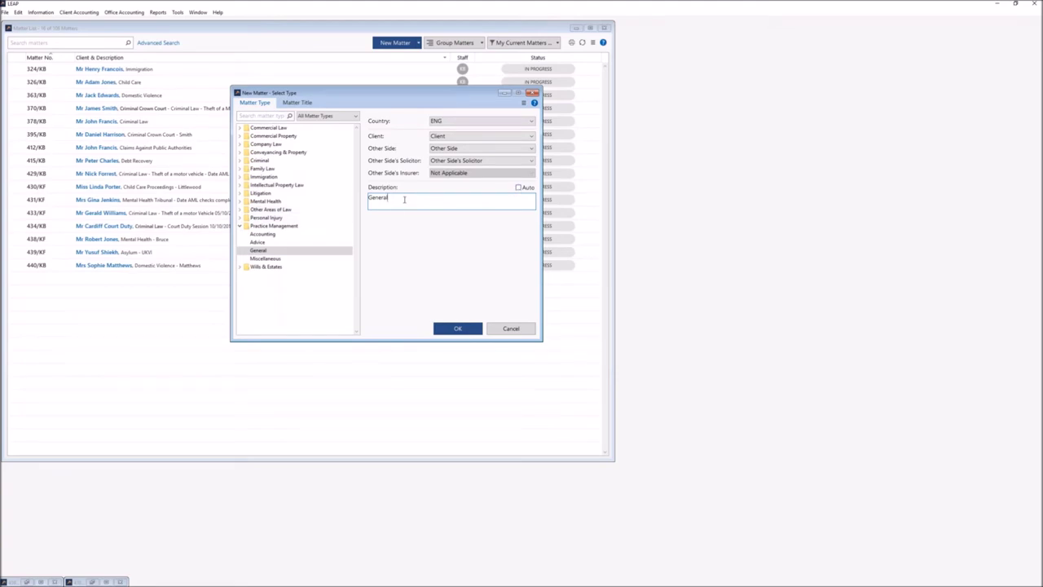
Describe the new General practice-management matter as 'LA Admin Matter' and confirm it
text(0 LA)
key(ctrl+shift+Left)
key(ctrl+shift+Left)
key(ctrl+shift+Left)
text(LA Admin Matter)
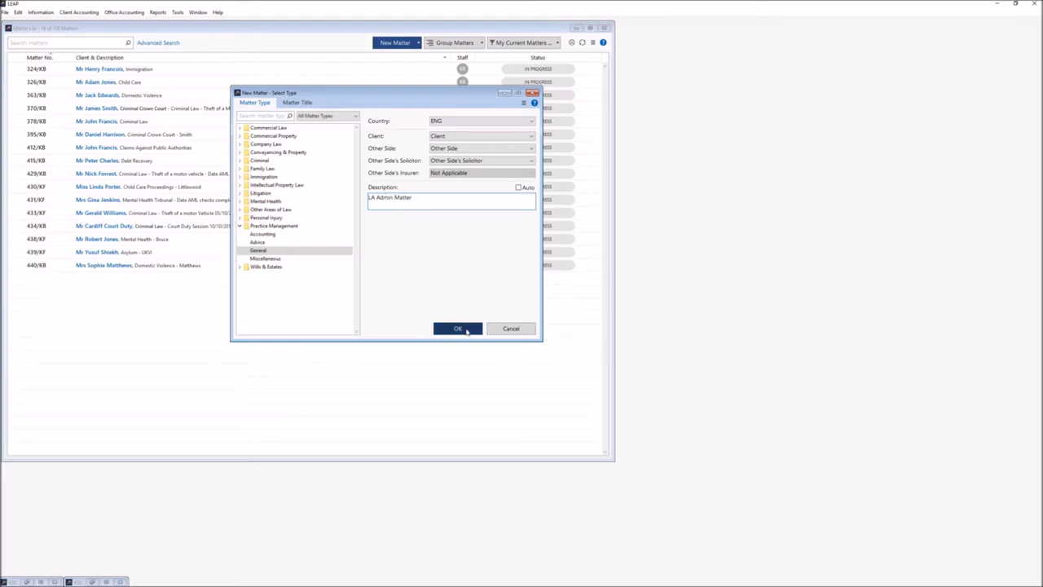
click(459, 328)
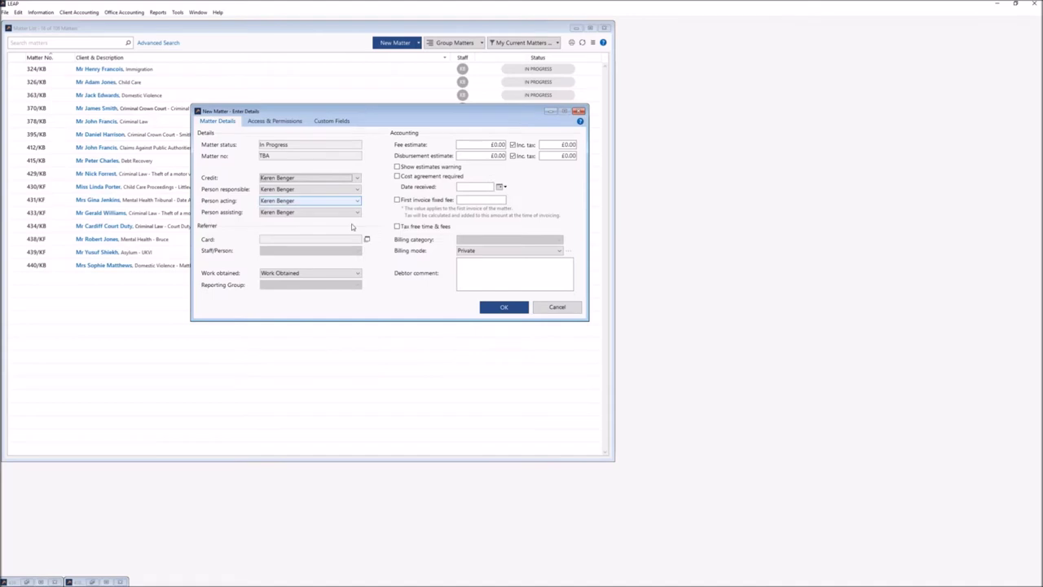
Accept the matter details, link the existing Mr LA Admin File client card, and save
click(459, 269)
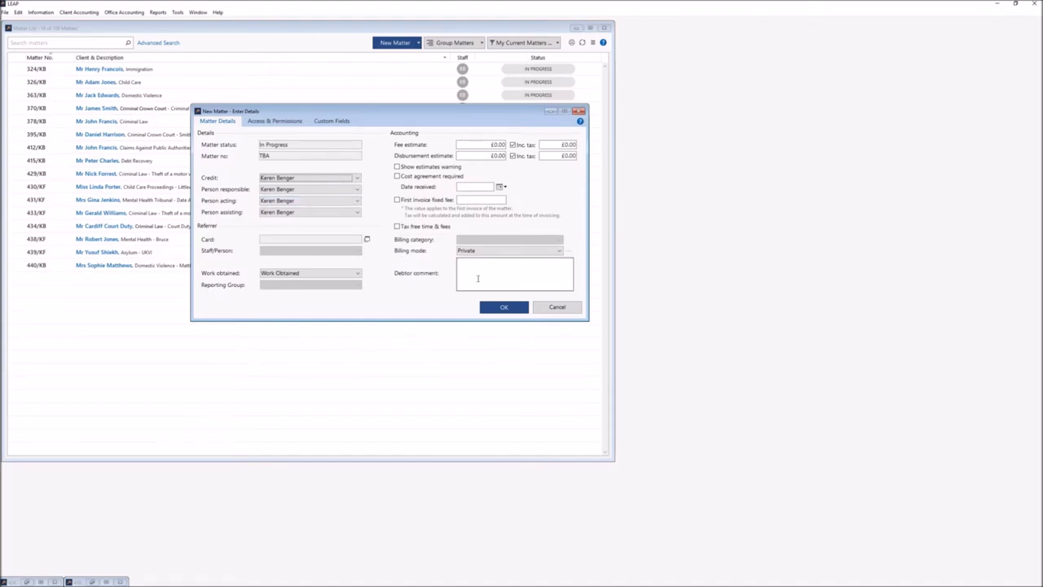
click(501, 307)
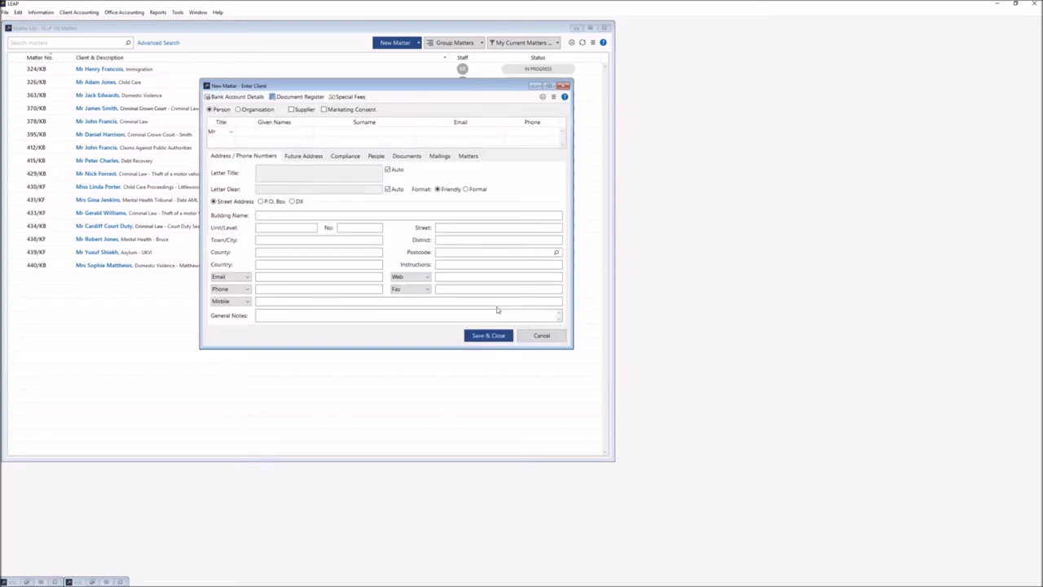
text(LA Admin)
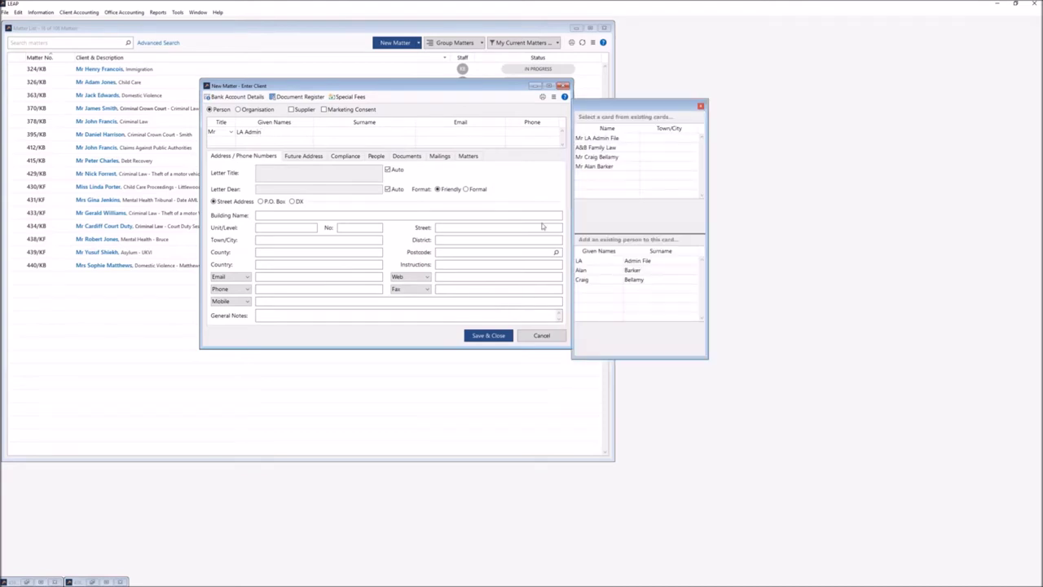
click(594, 139)
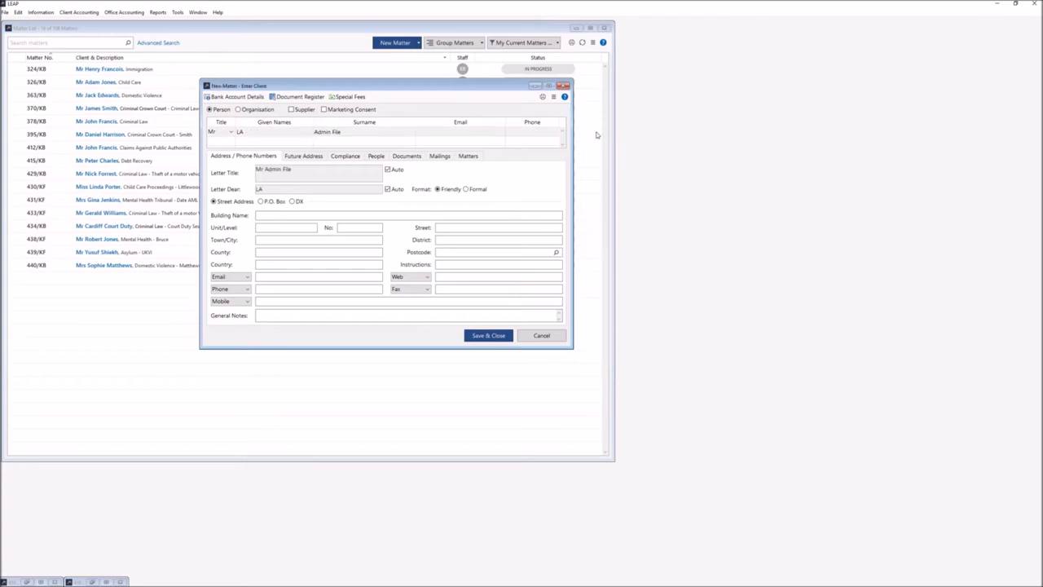
click(489, 336)
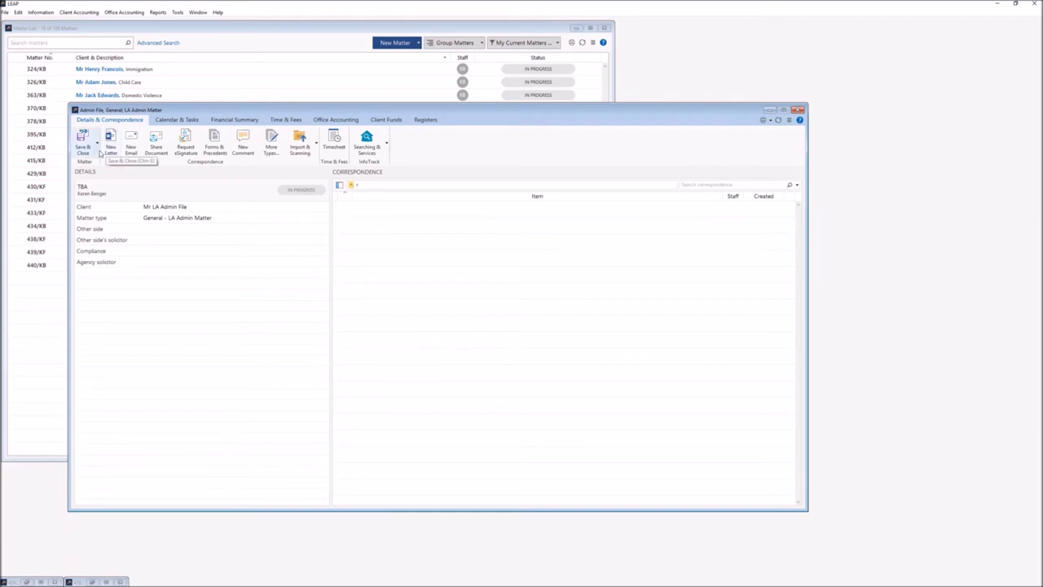
Save the LA Admin Matter without closing it so it is numbered 442/KB
click(97, 148)
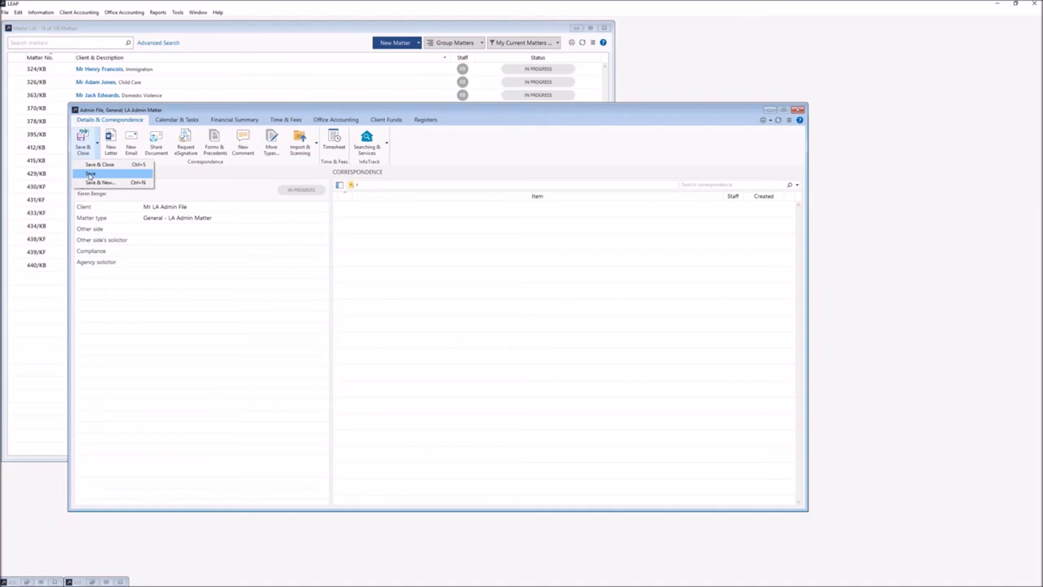
click(89, 175)
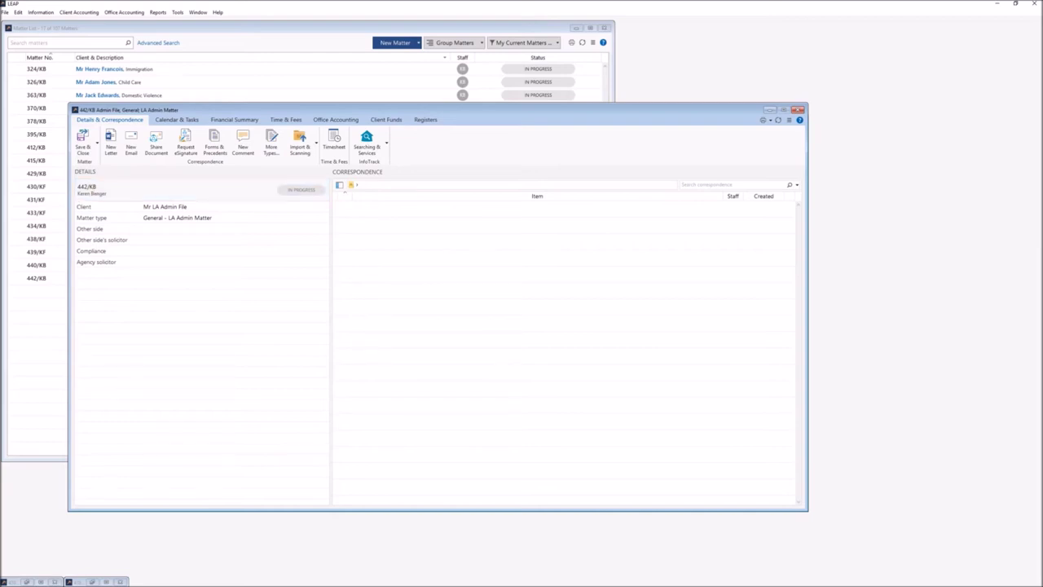
click(176, 13)
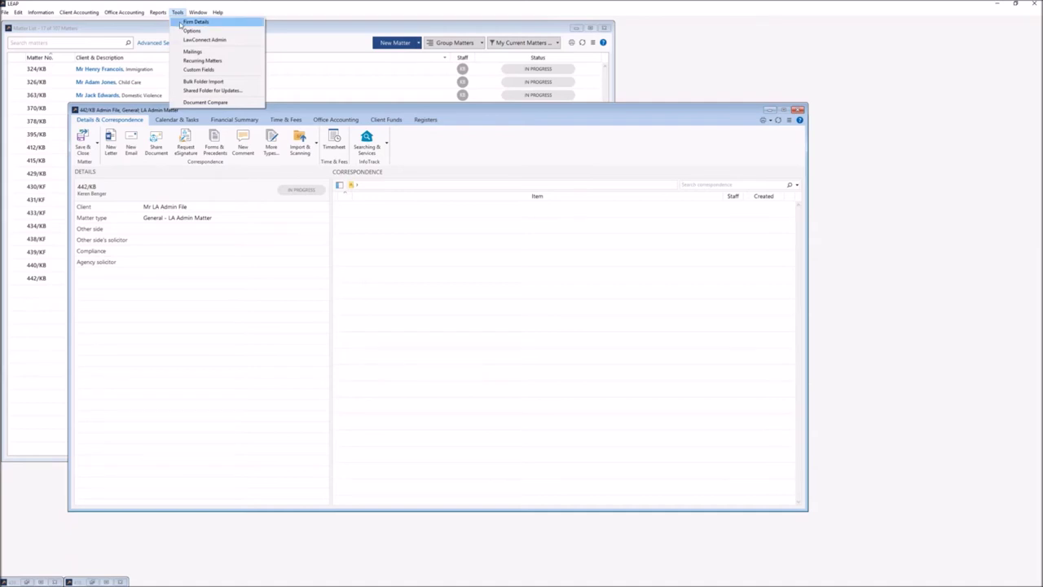
Set the Twickenham branch's Legal Aid Matter to 442/KB in Firm Details and save
click(181, 23)
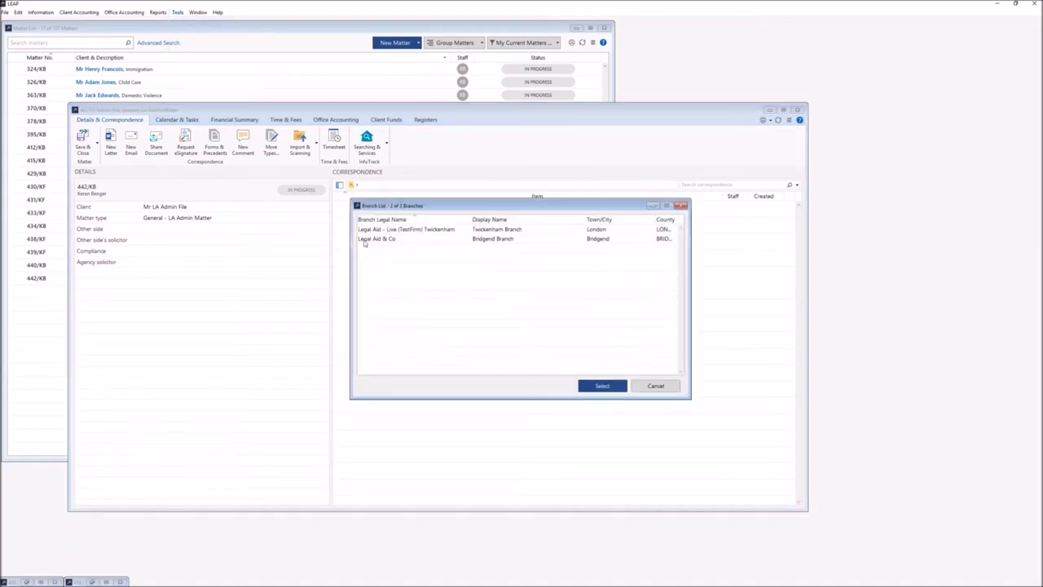
double_click(416, 231)
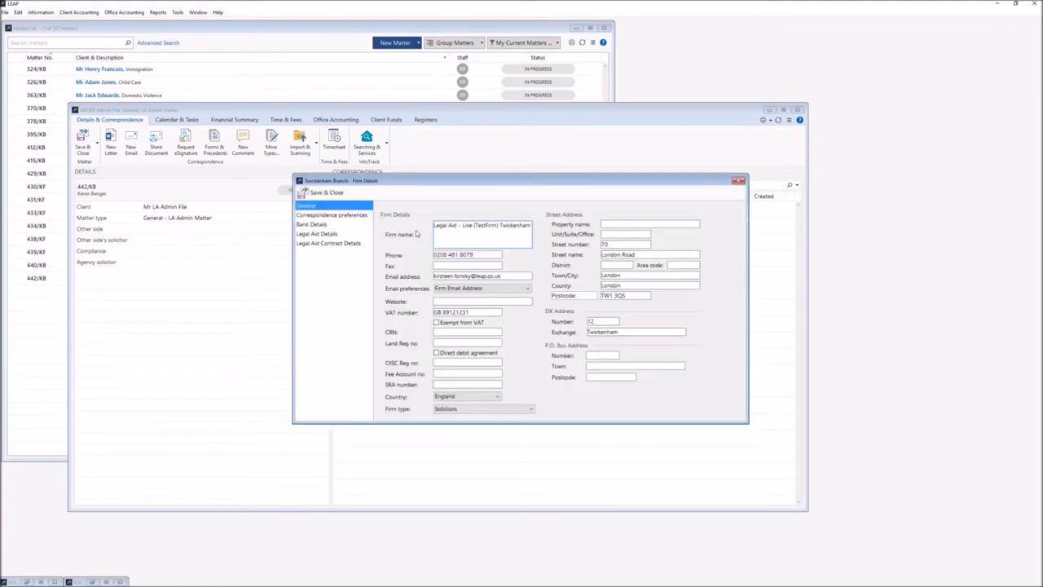
click(332, 234)
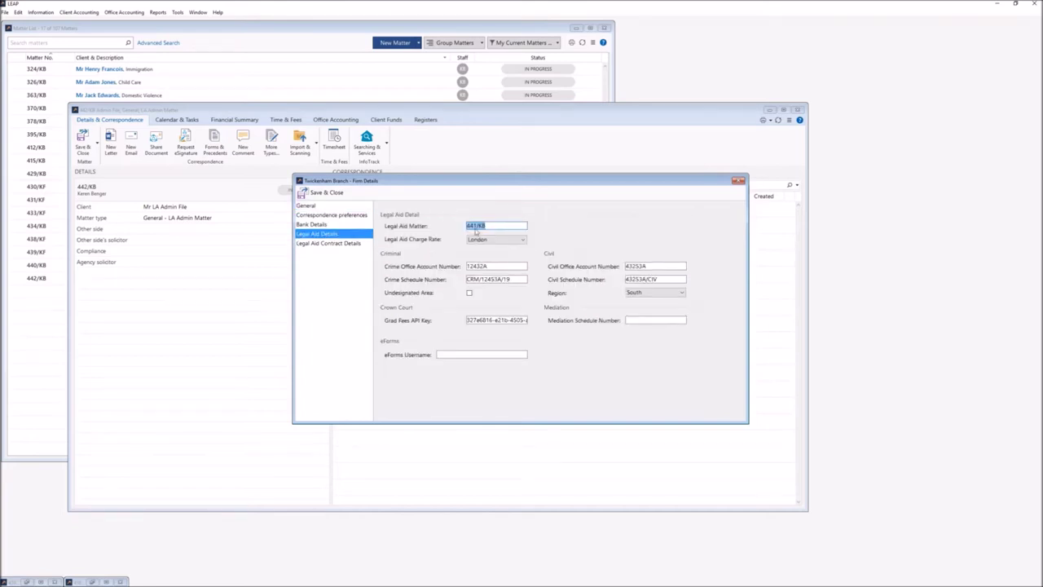
text(442/KB)
click(323, 193)
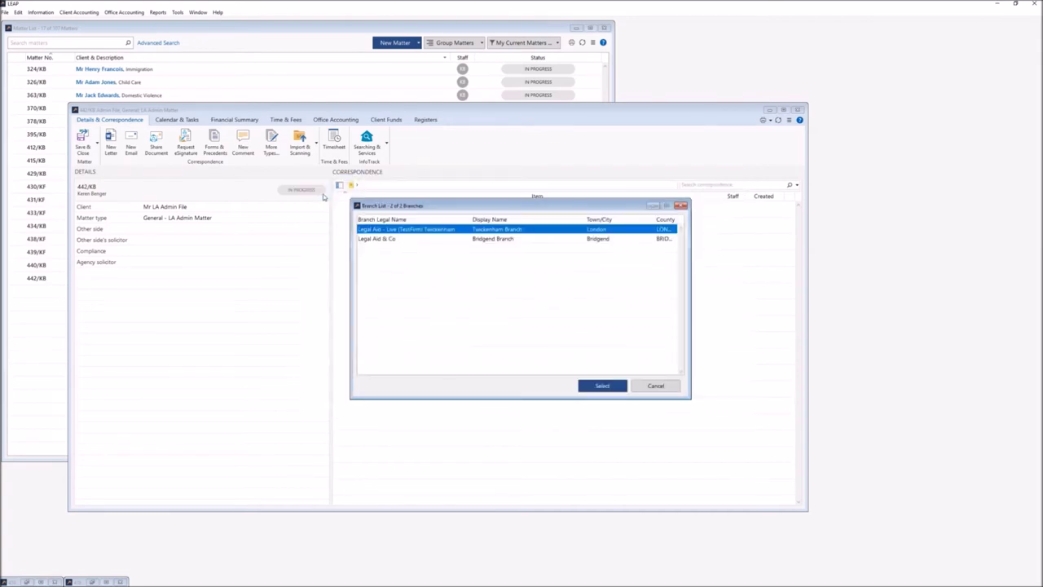
Set the Bridgend (Legal Aid & Co) branch's Legal Aid Matter to 442/KB and save
click(385, 239)
double_click(386, 239)
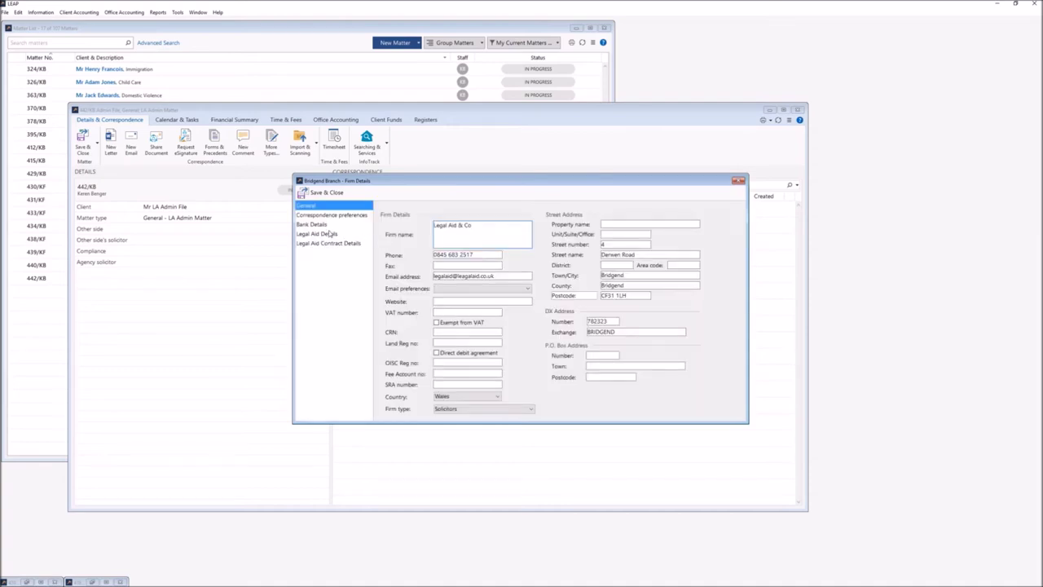
click(329, 234)
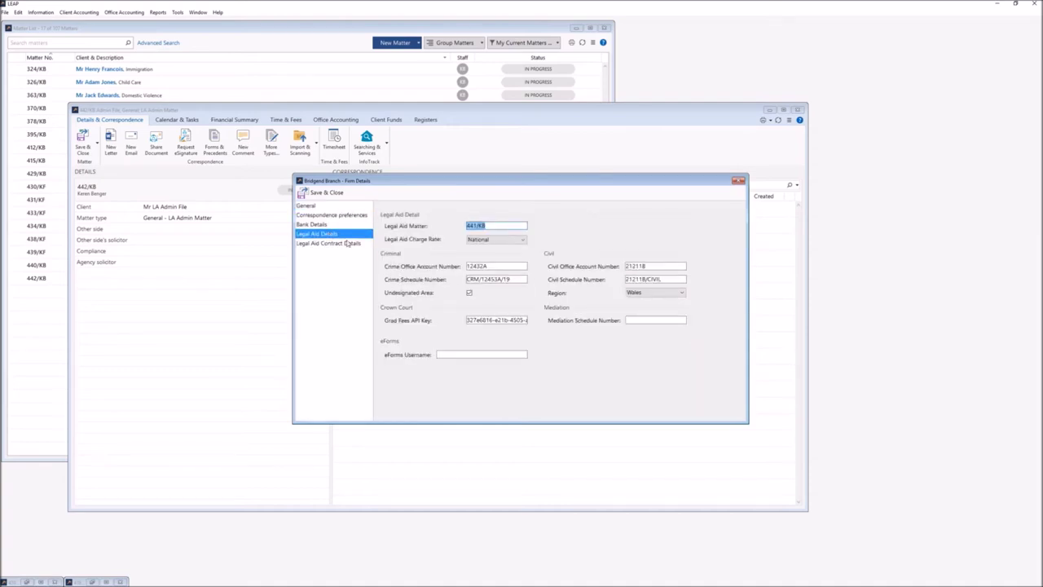
text(442/KB)
click(314, 197)
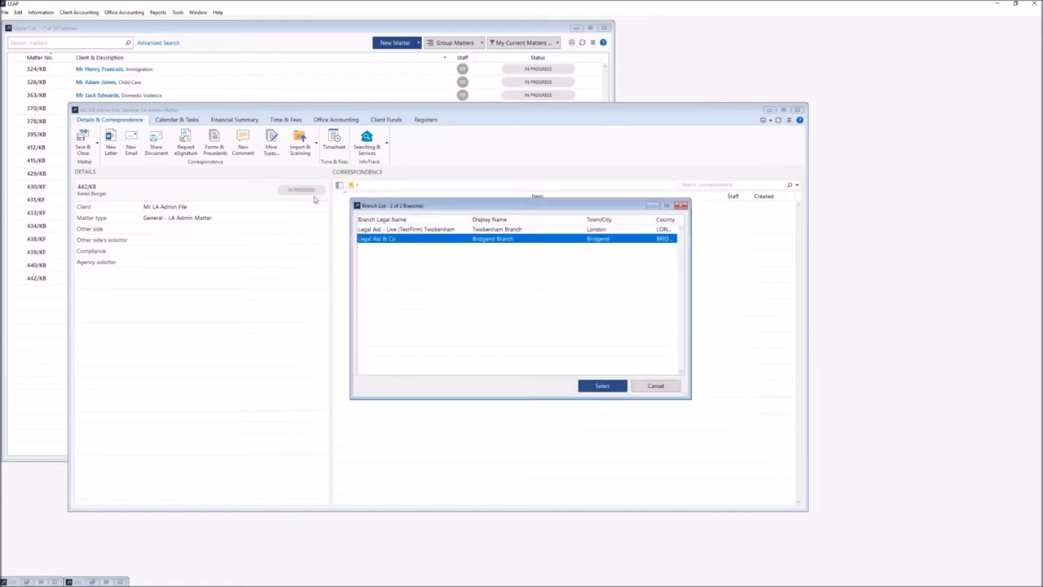
Dismiss the branch list and save and close the LA Admin Matter
click(647, 386)
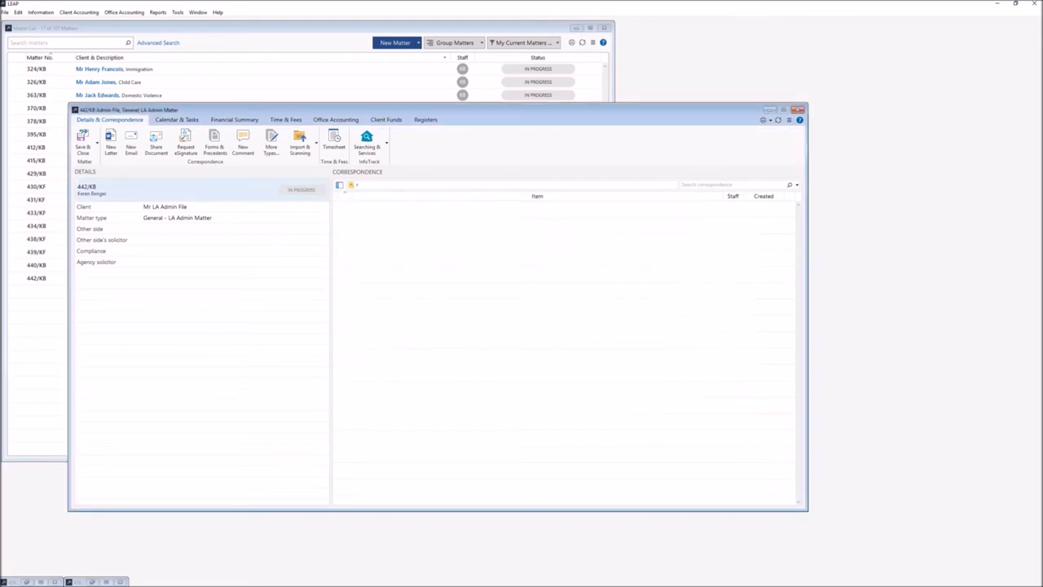
click(84, 150)
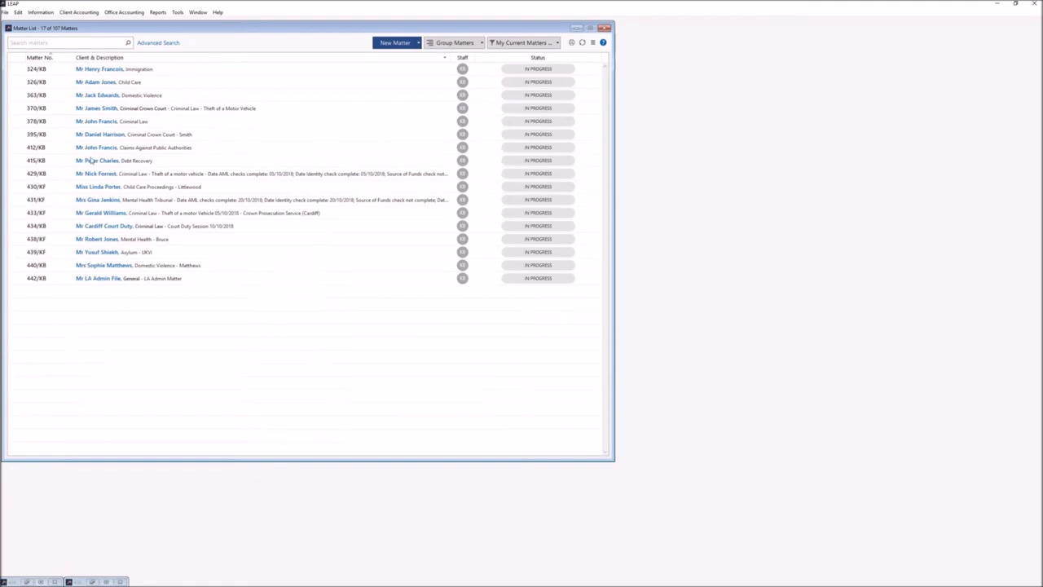
click(116, 14)
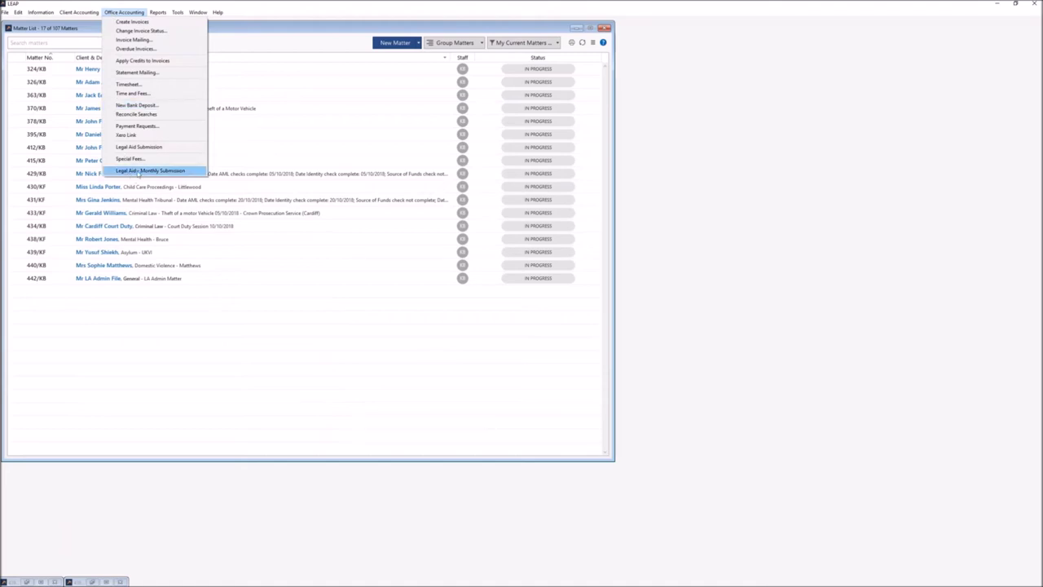
Open Legal Aid - Monthly Submission from Office Accounting
click(139, 171)
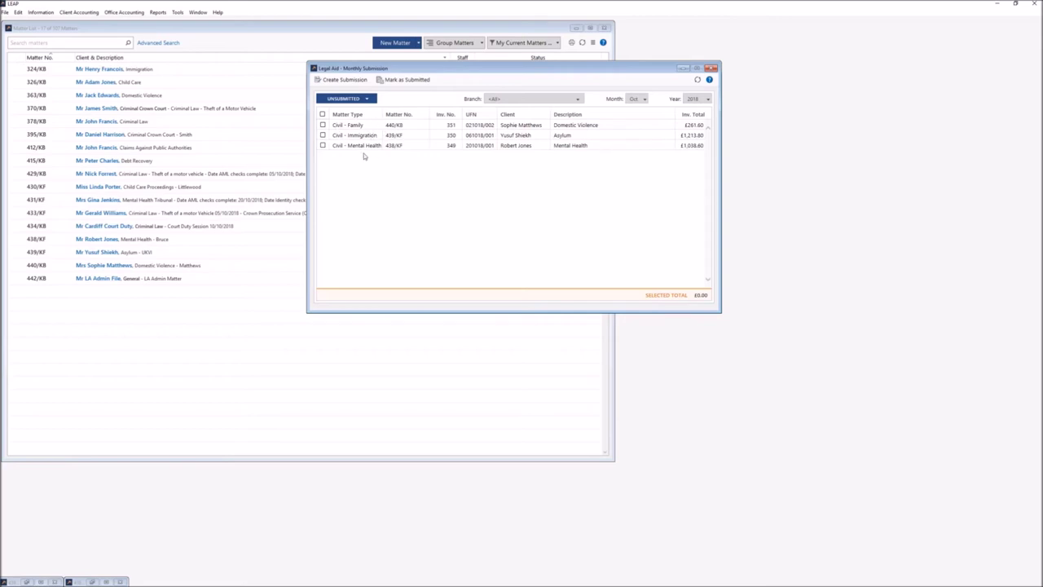
Tick the Civil - Immigration invoice, then select all three invoices totalling £2,514.00
click(578, 99)
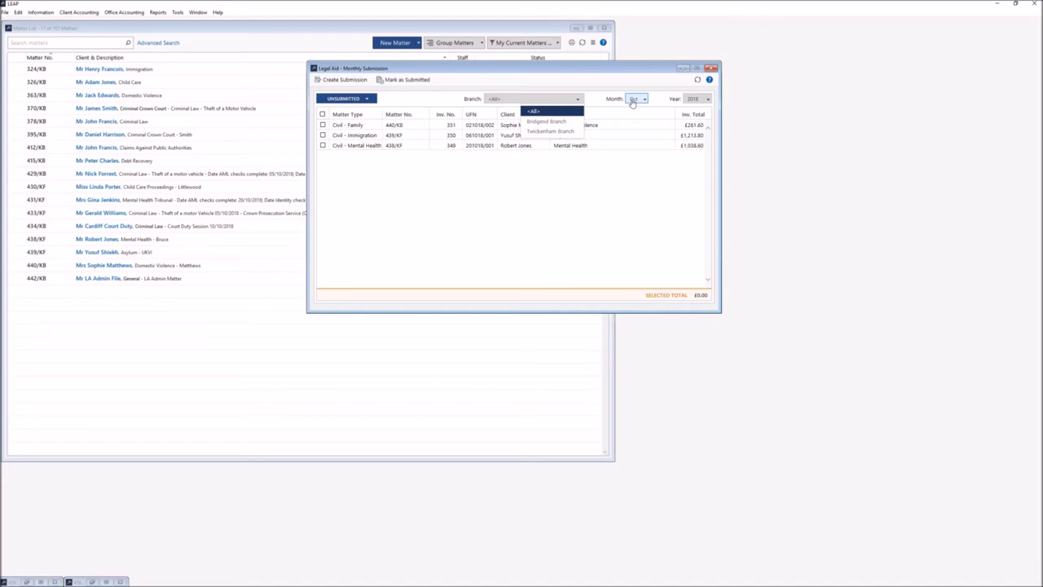
click(322, 136)
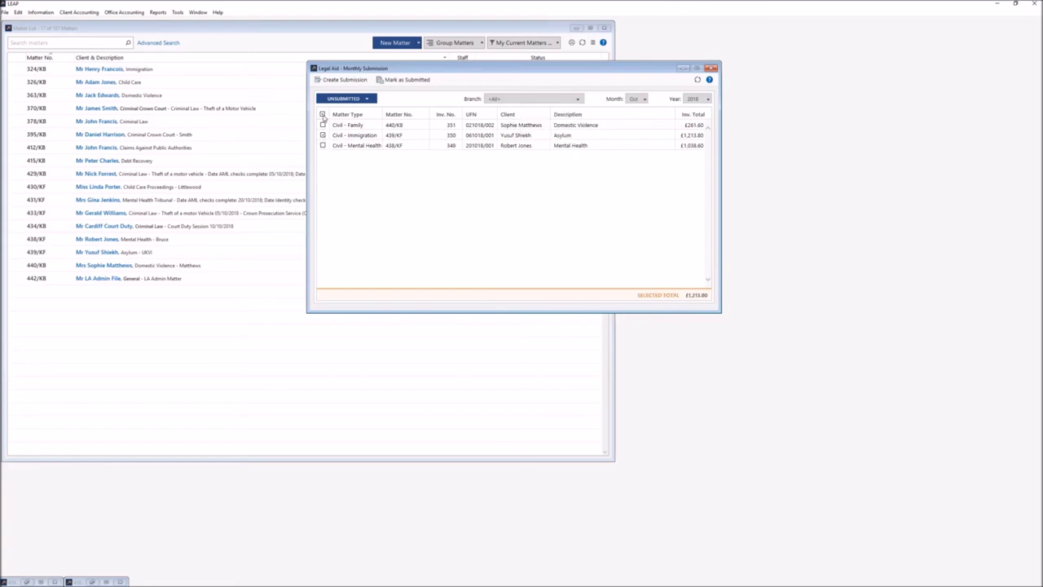
click(323, 115)
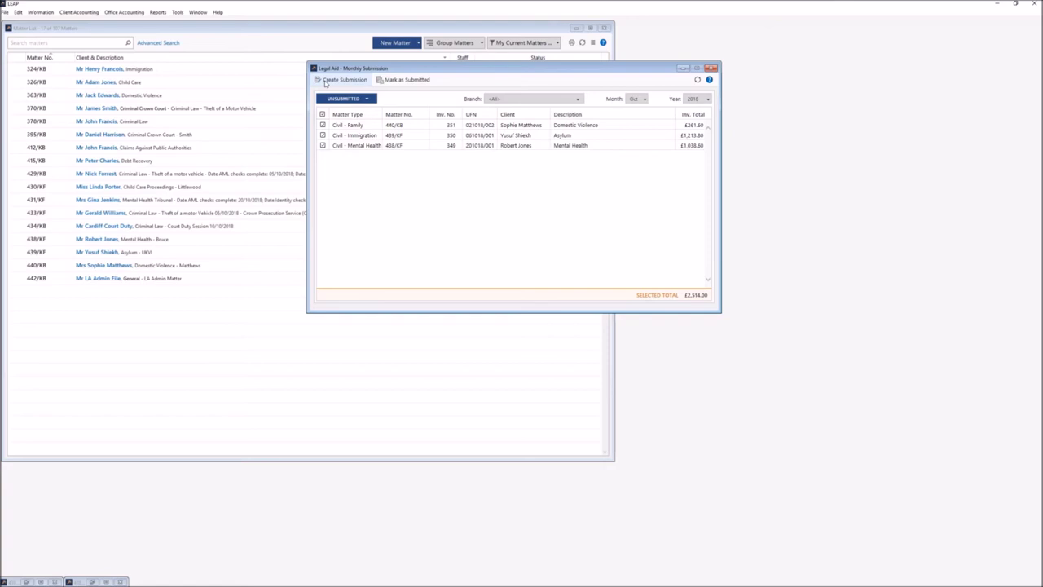
Create the OCT-2018 monthly submission from the three selected invoices and open its workbook in Excel
click(325, 83)
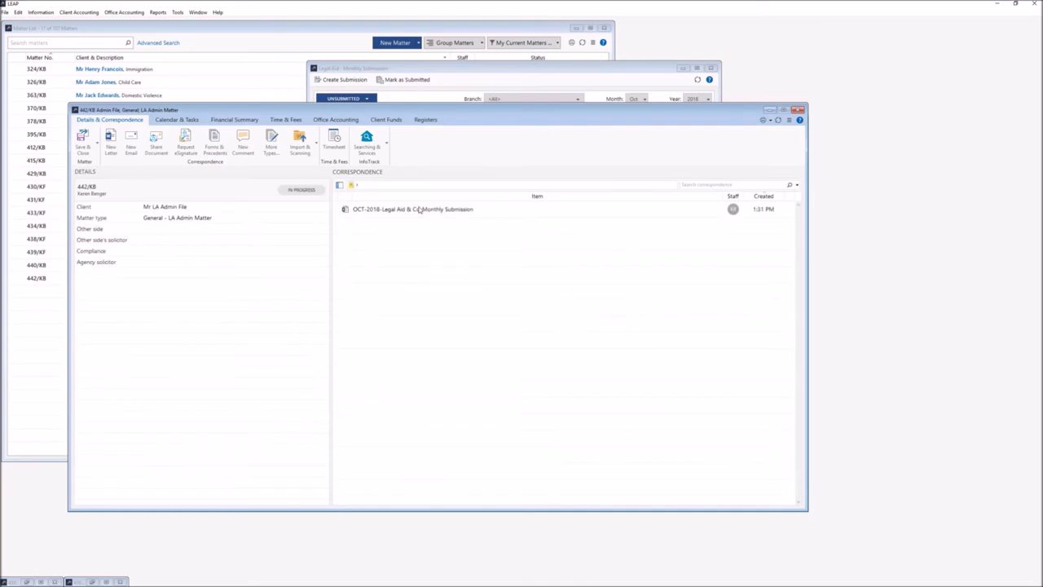
double_click(419, 209)
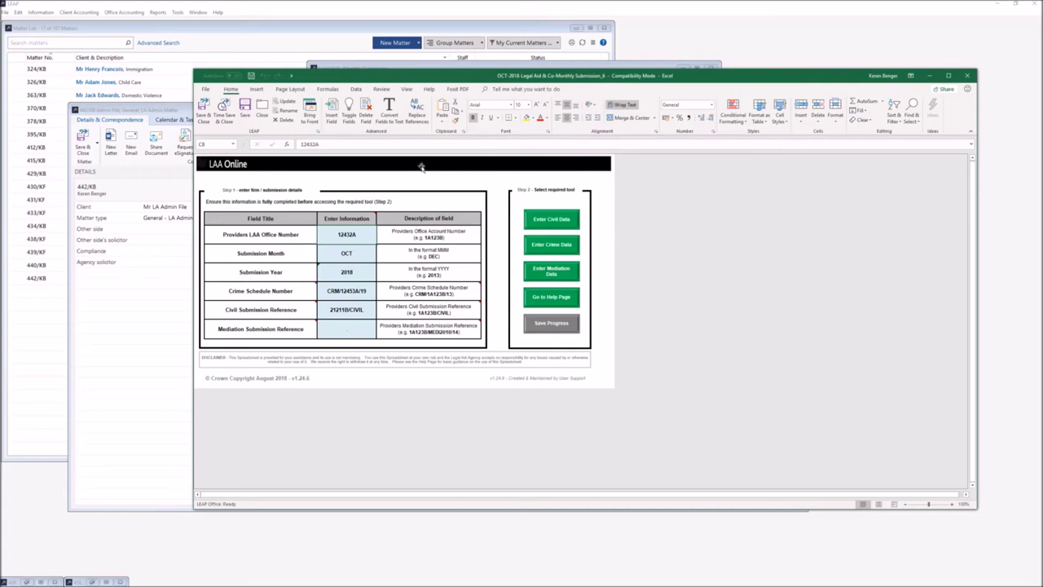
Go to the civil data sheet, review the New Matter Start form, then return to Civil Data
click(539, 229)
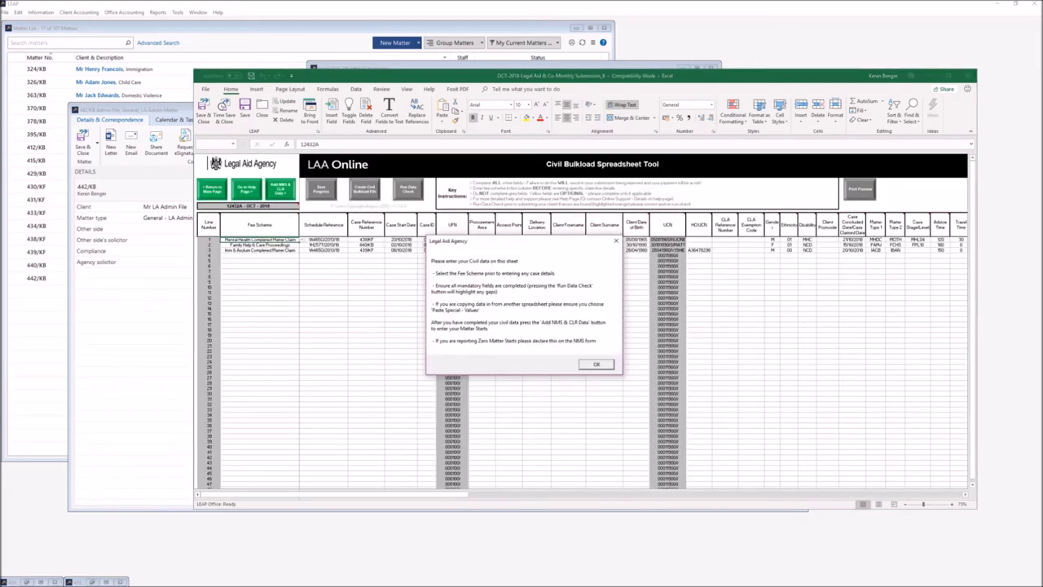
click(595, 364)
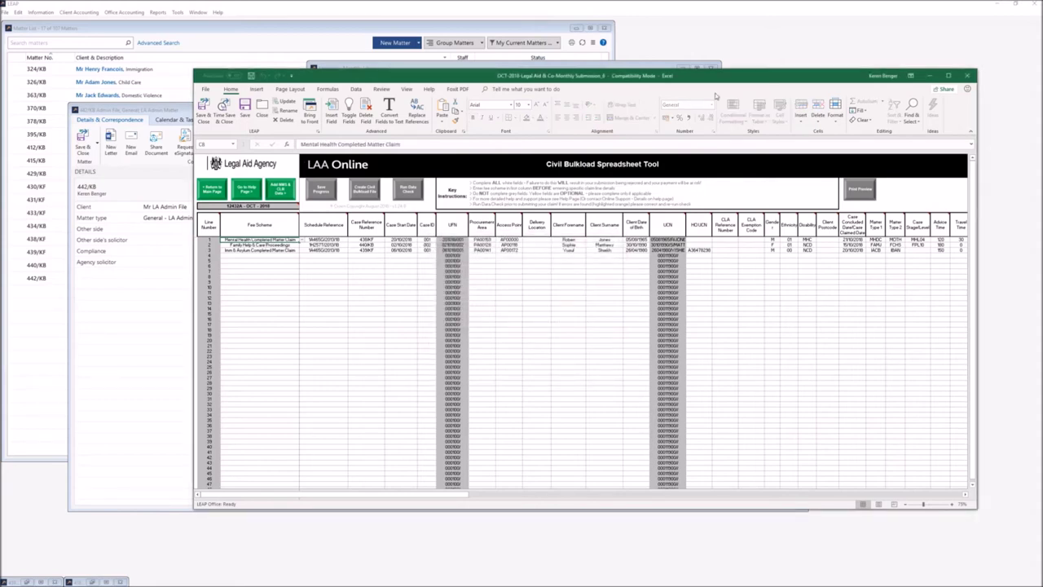
drag(666, 81, 588, 67)
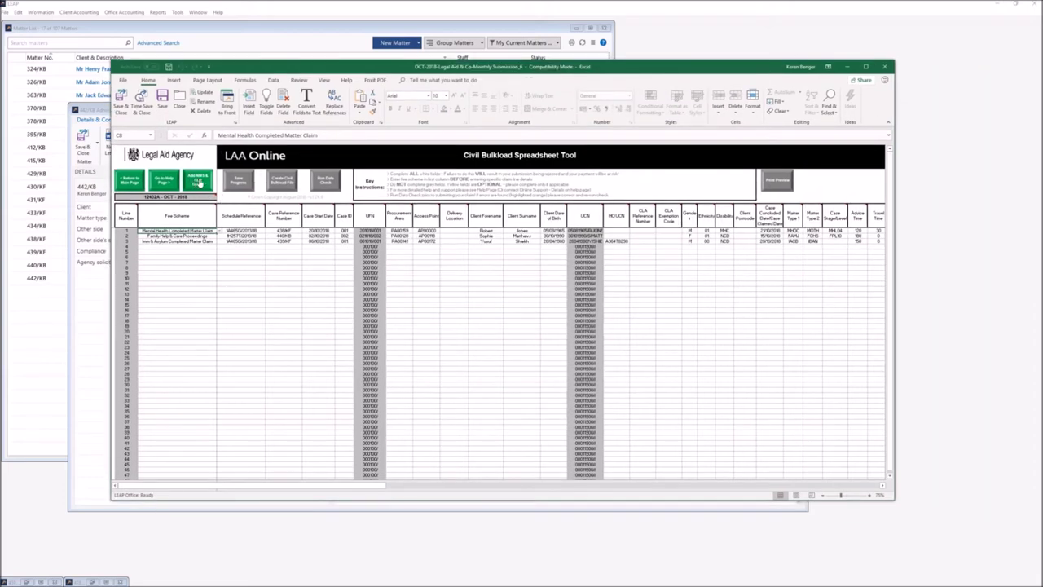
click(198, 181)
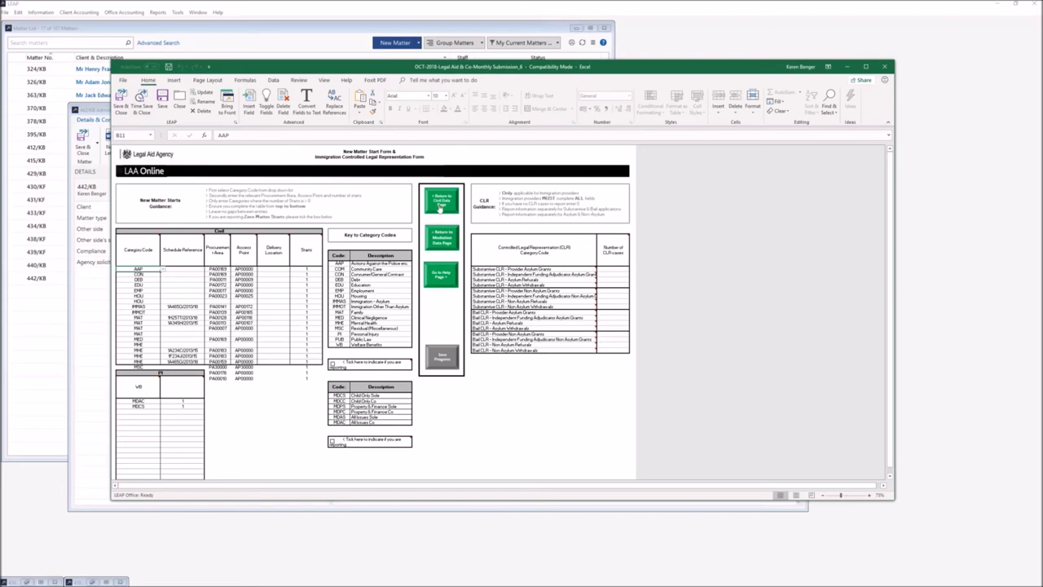
click(441, 203)
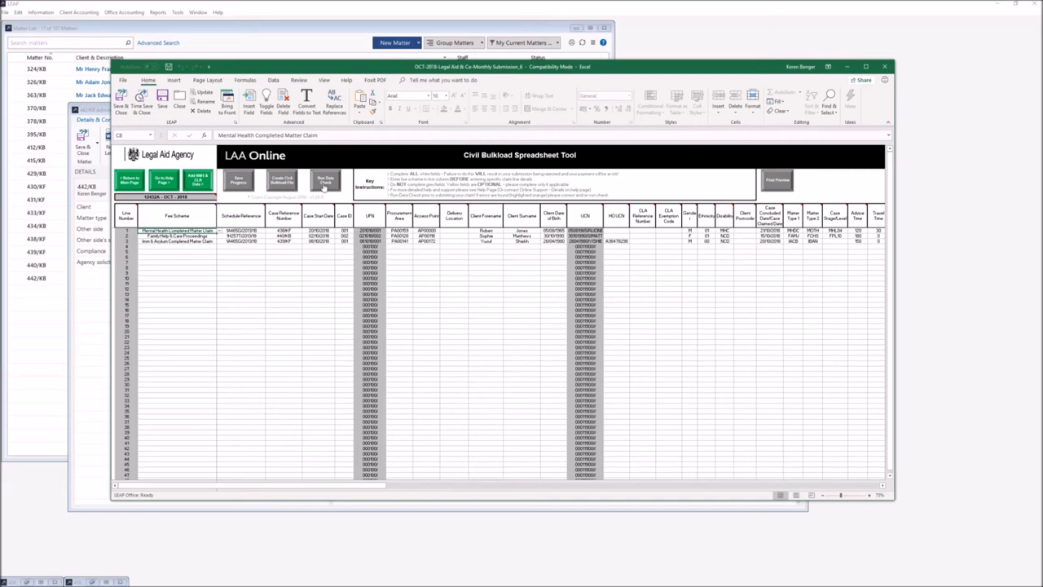
Run the data check and enter the first claim's missing client postcode
click(324, 182)
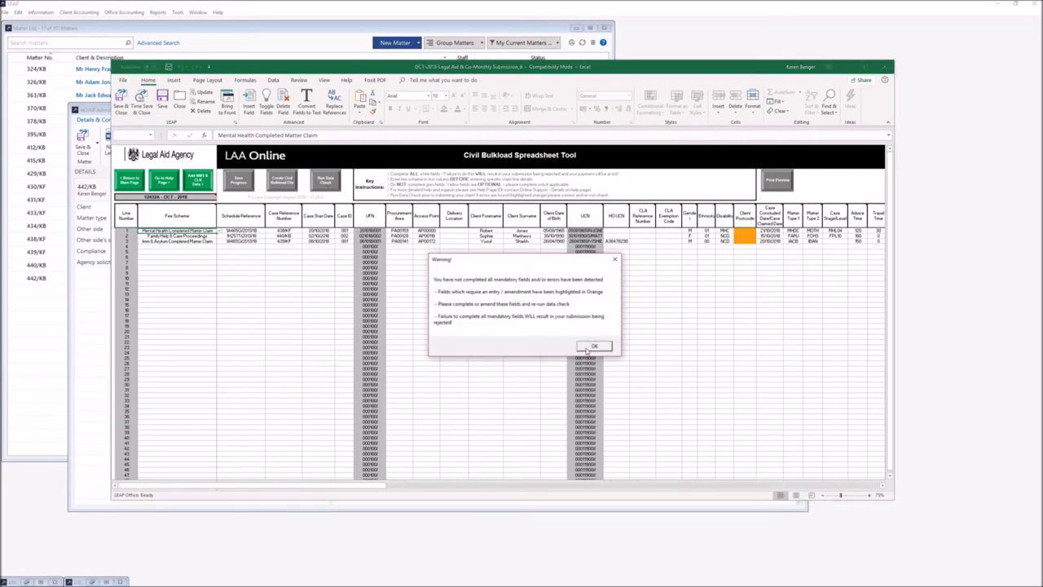
click(594, 347)
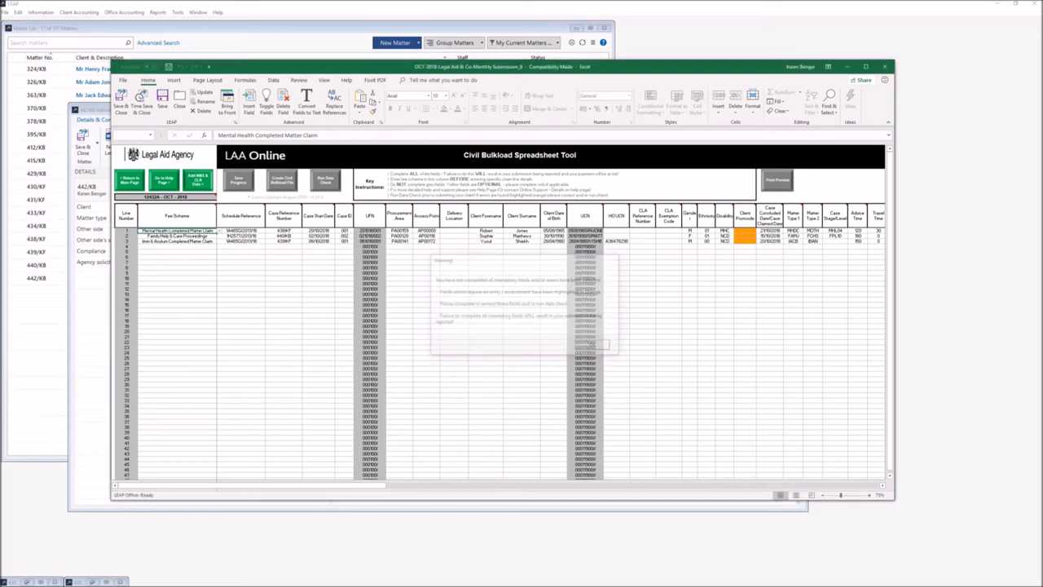
click(747, 232)
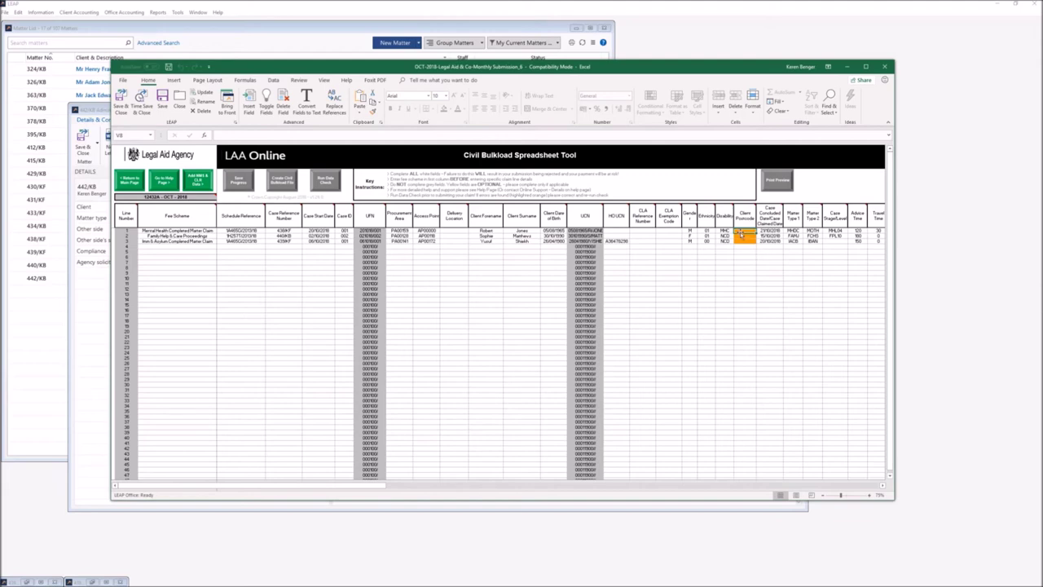
text(SL5 2DR)
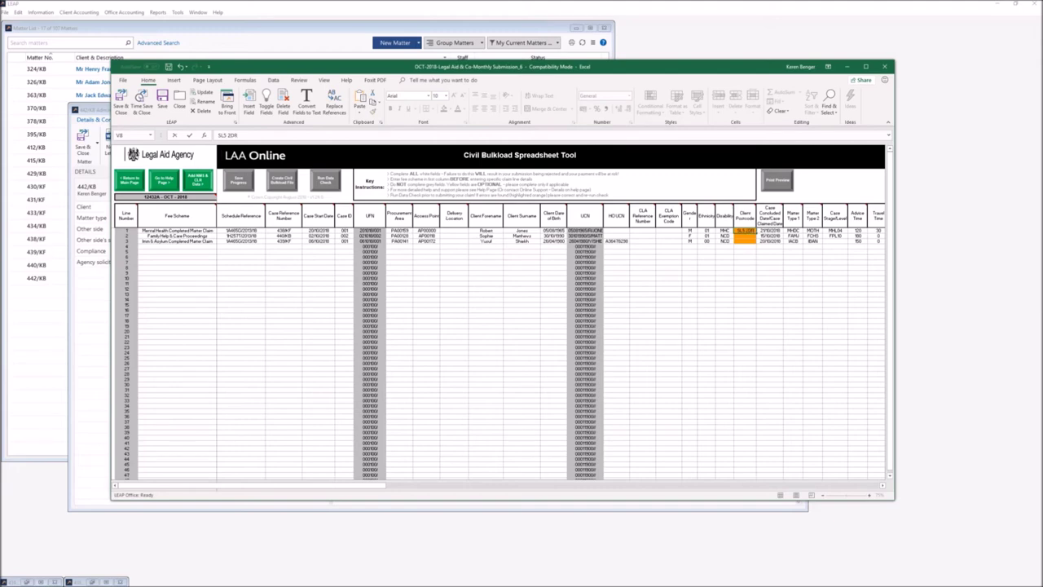
key(Return)
Enter the client postcodes for the second and third claims, checking the Disability code guidance
click(746, 235)
key(ctrl+v)
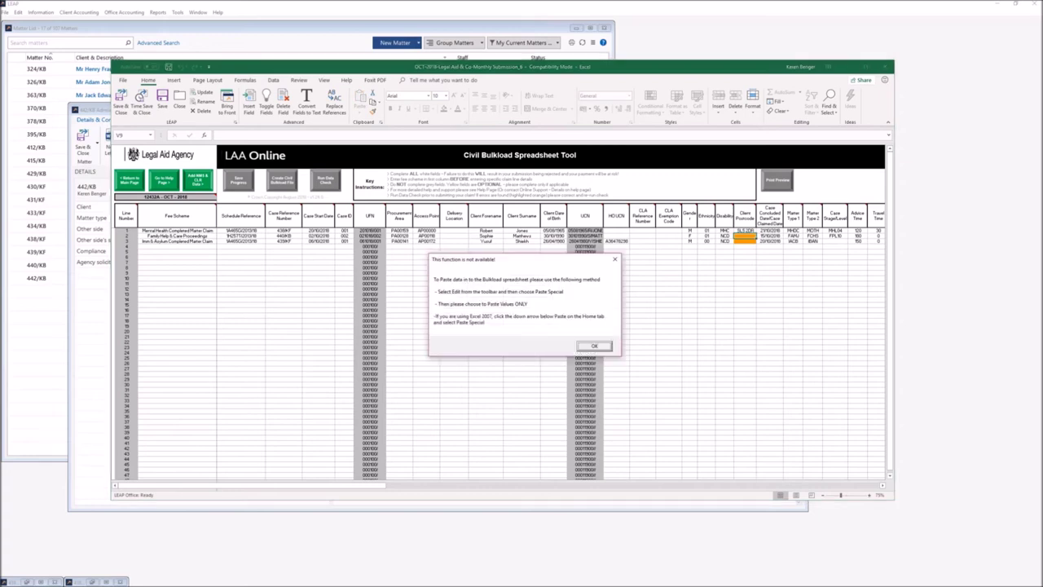
key(Return)
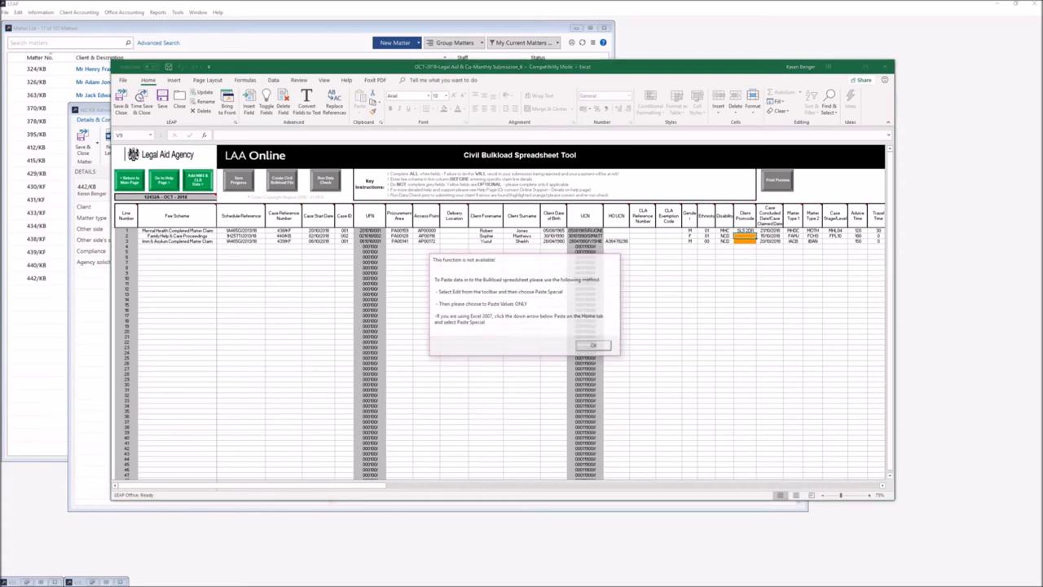
text(SL9 0LP)
key(Return)
text(PL90 8KL)
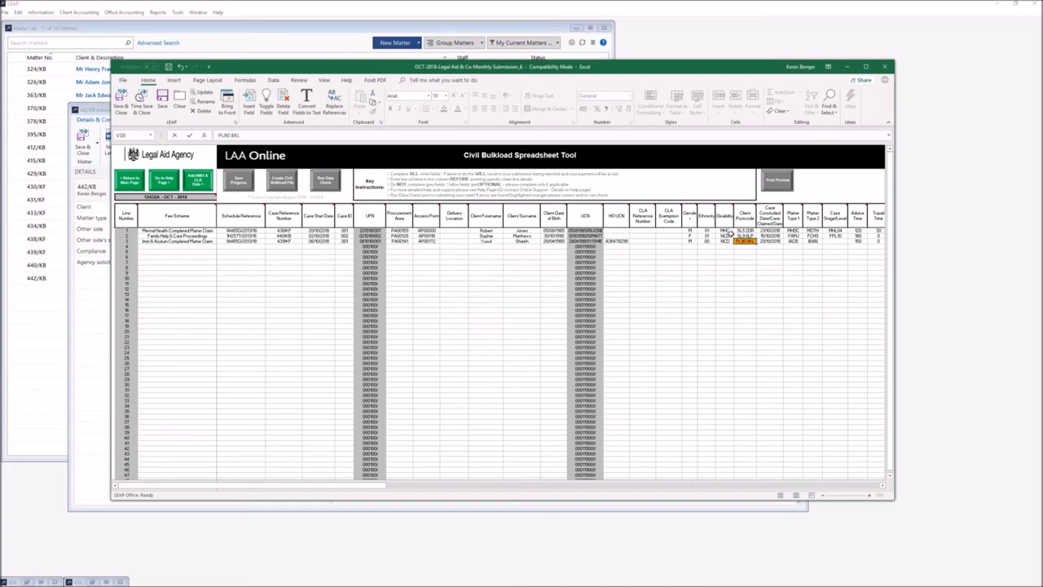
click(724, 236)
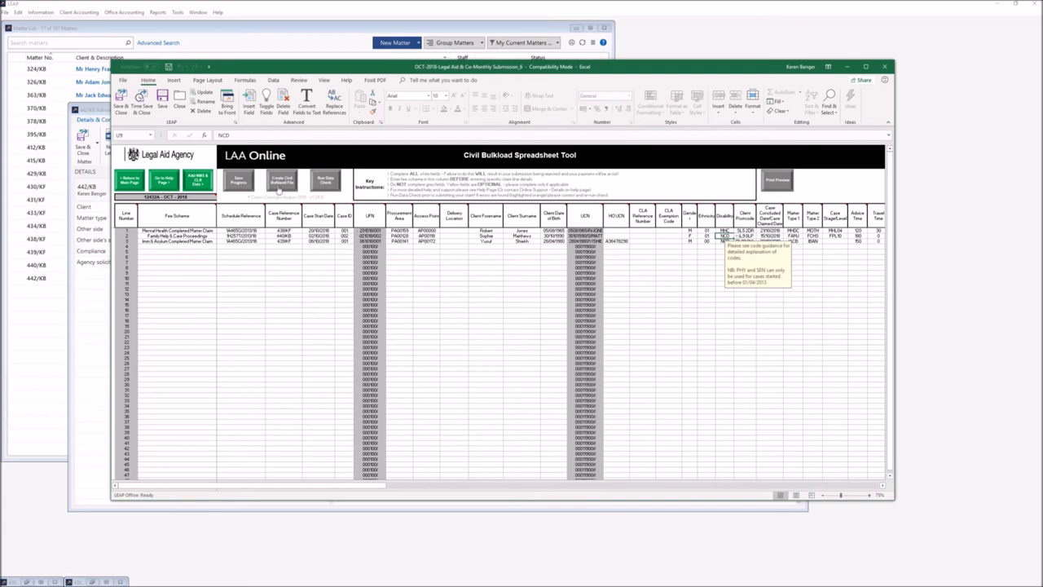
Generate the October 2018 civil bulkload file in C:\Bulkload\Civil\OCT2018 after a passed data check
click(278, 181)
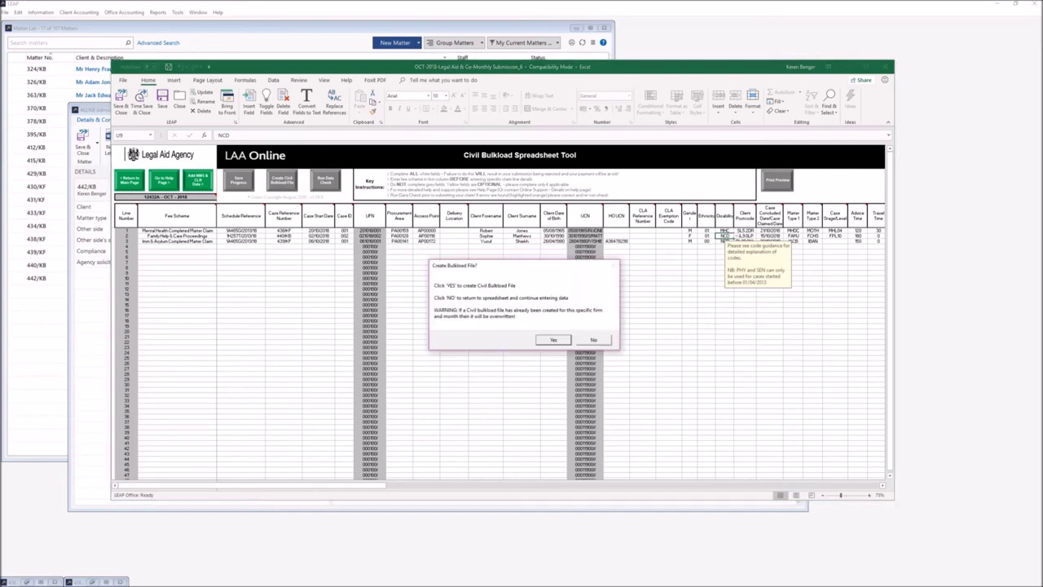
click(554, 339)
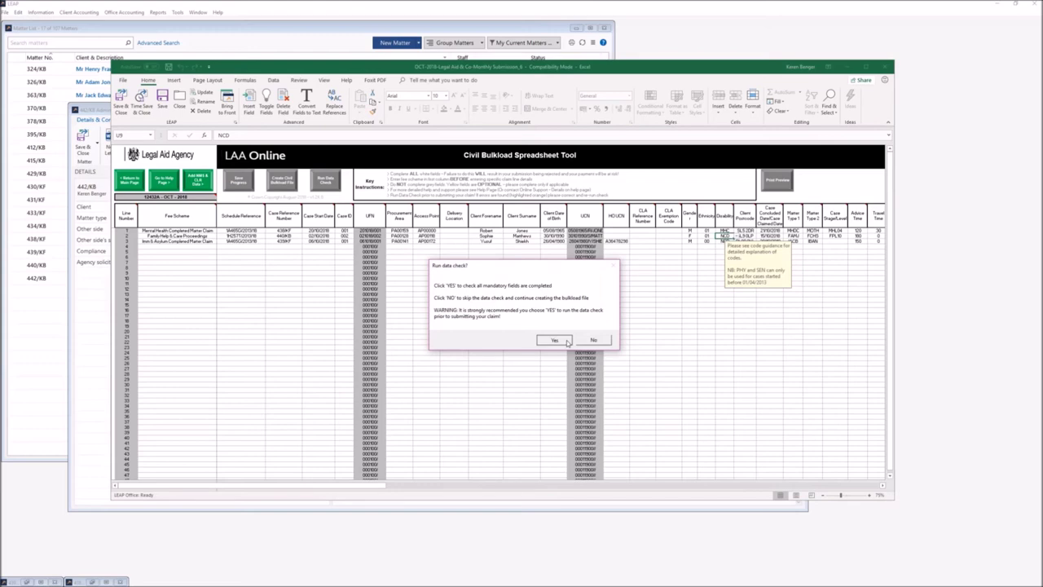
click(556, 340)
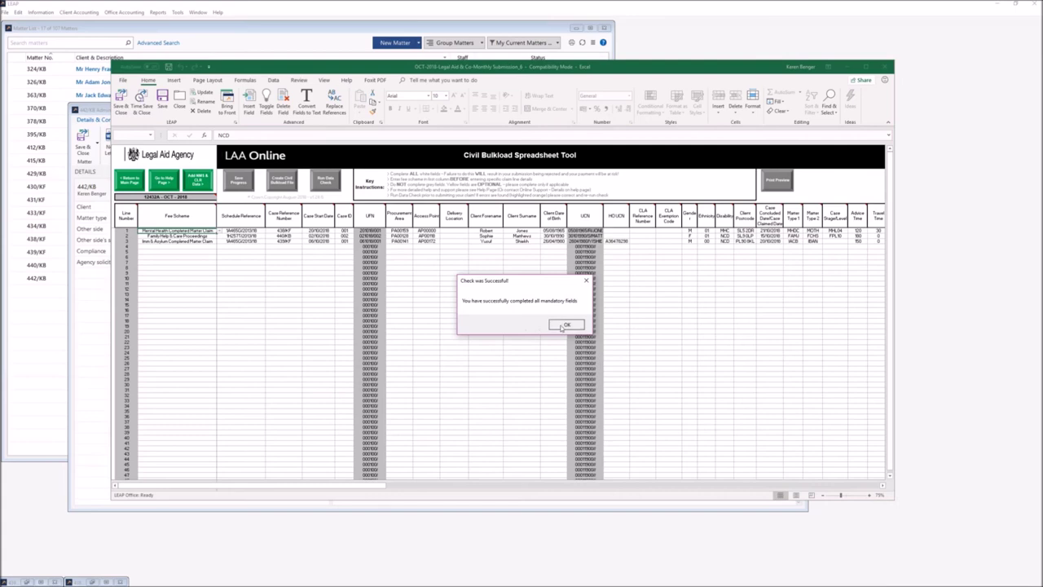
click(563, 324)
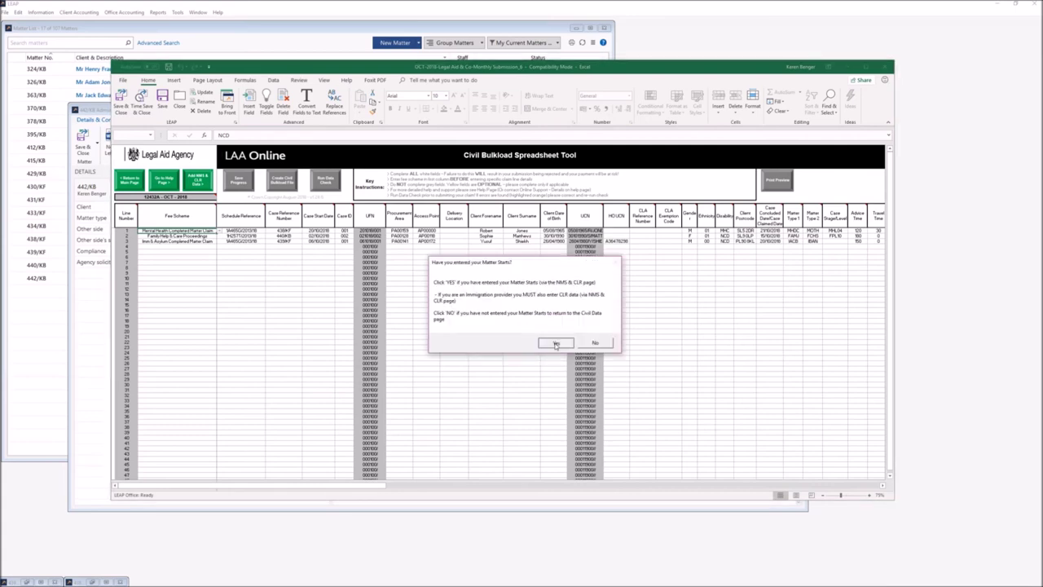
click(555, 343)
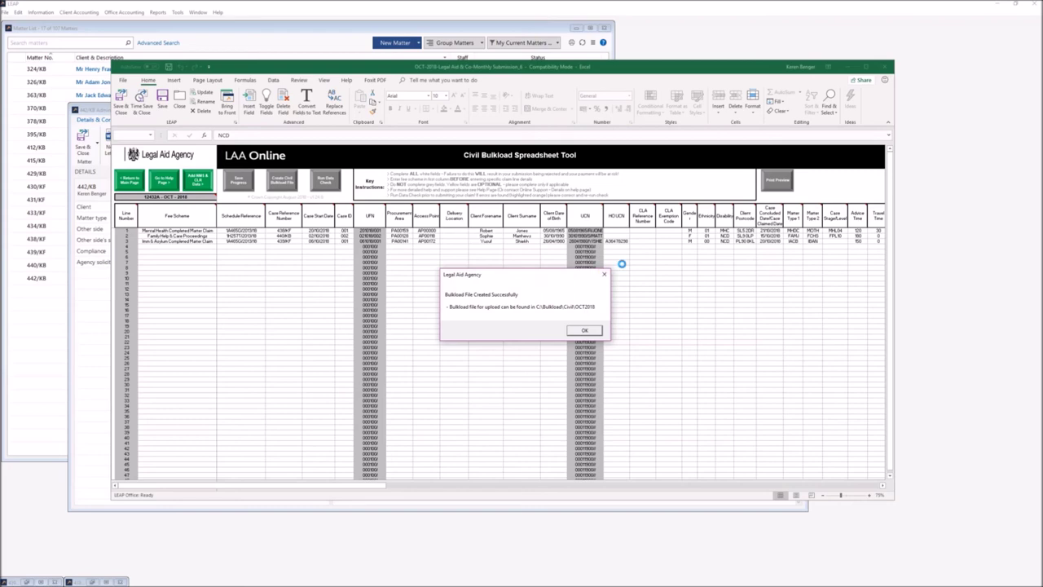
click(592, 332)
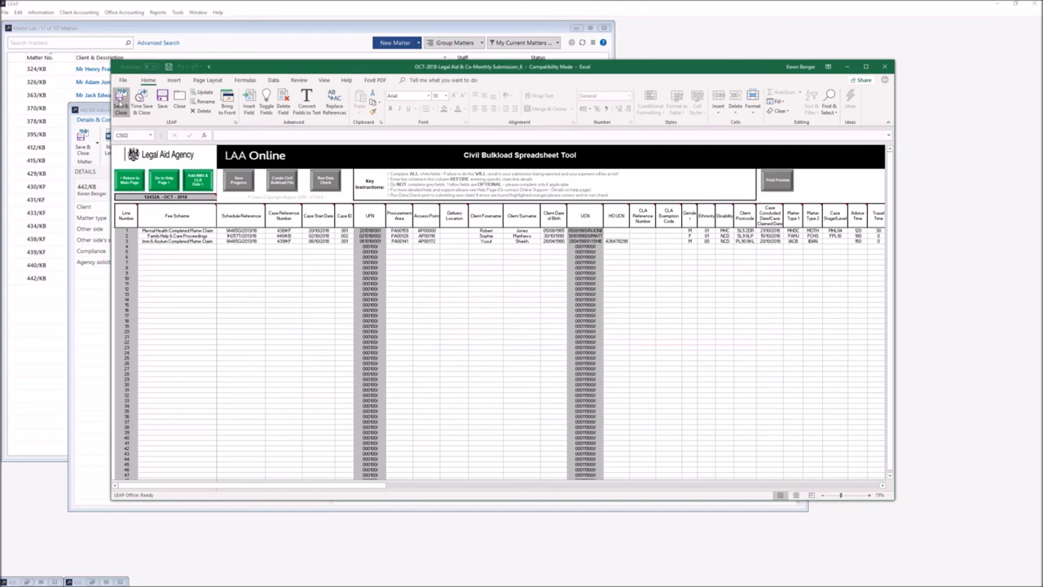
Save and close the submission workbook and return to the Legal Aid Monthly Submission list
click(120, 100)
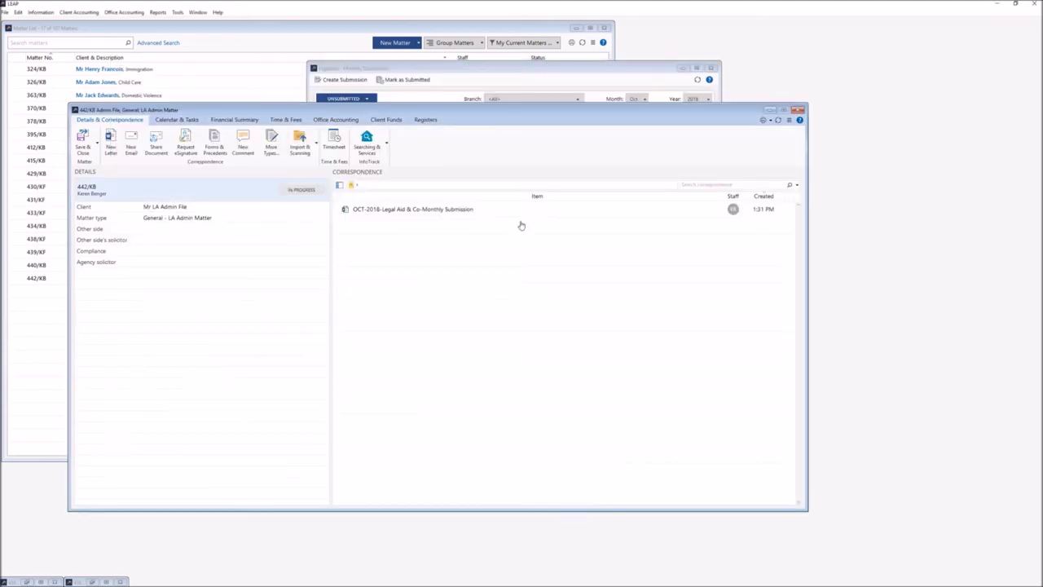
click(579, 79)
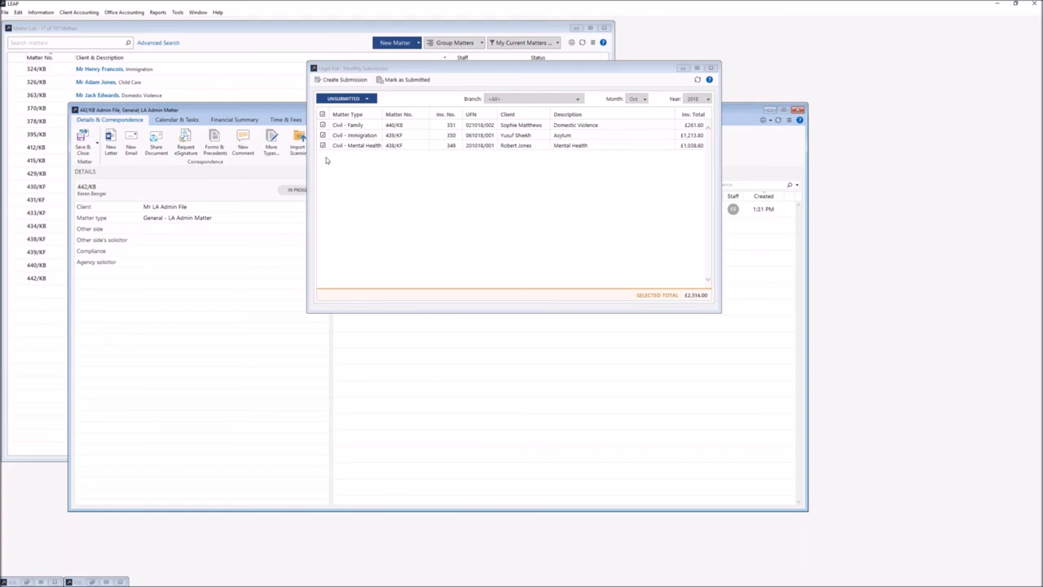
Mark the three October 2018 civil invoices as submitted and close the submission window
click(412, 83)
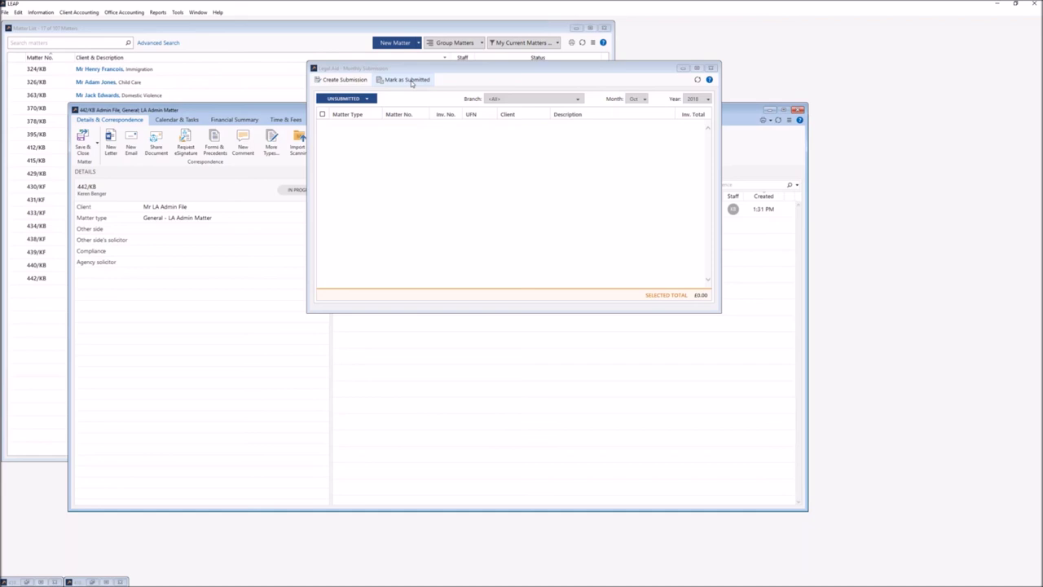
click(712, 70)
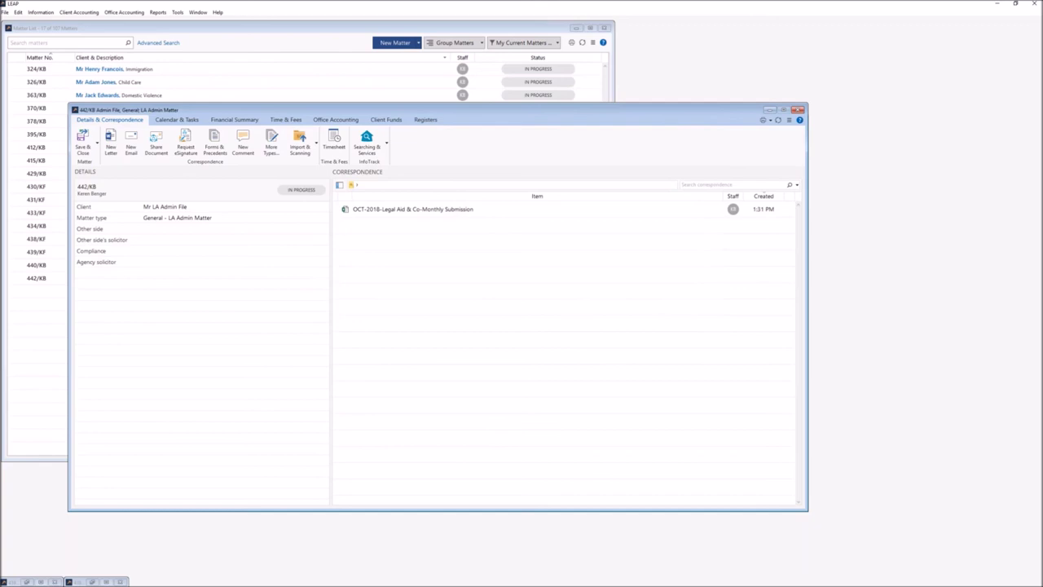